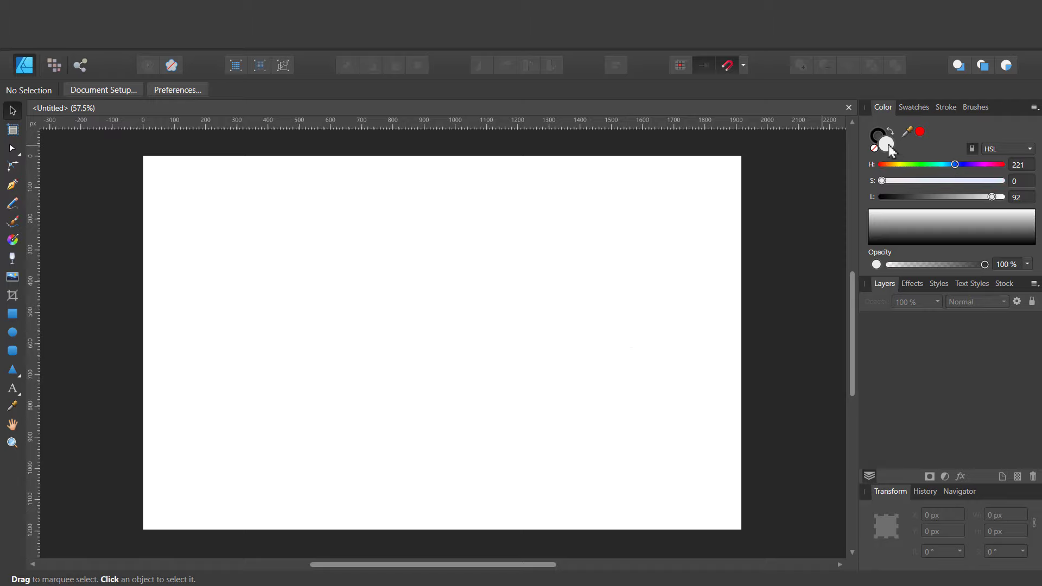
Set new shapes to a saturated blue fill with no stroke, and zoom in on the page.
{"action": "mouse_move", "coordinate": [926, 181]}
{"action": "left_mouse_down"}
{"action": "mouse_move", "coordinate": [1001, 181]}
{"action": "mouse_move", "coordinate": [936, 197]}
{"action": "left_mouse_up"}
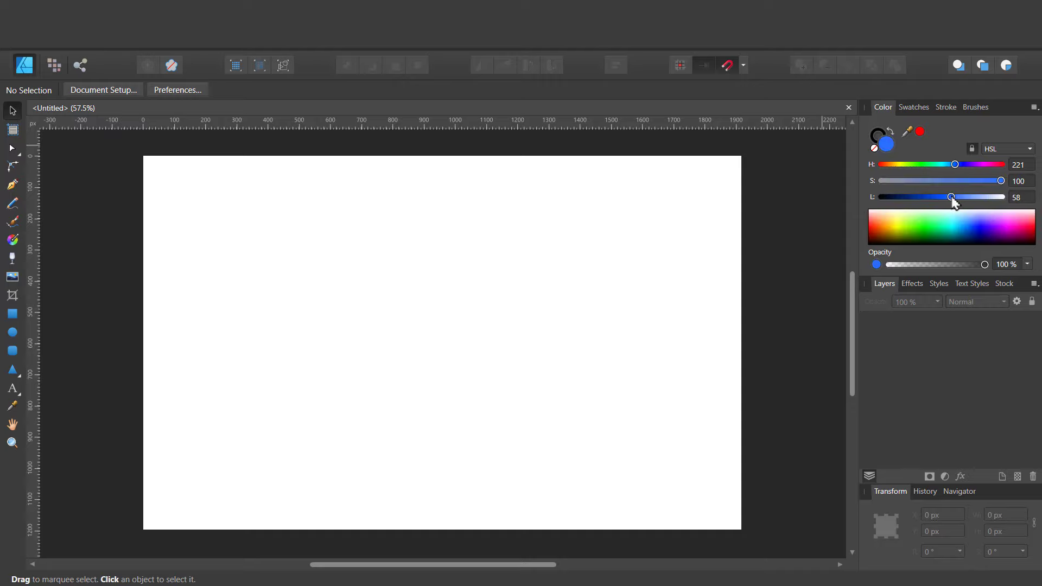
{"action": "left_click", "coordinate": [877, 130]}
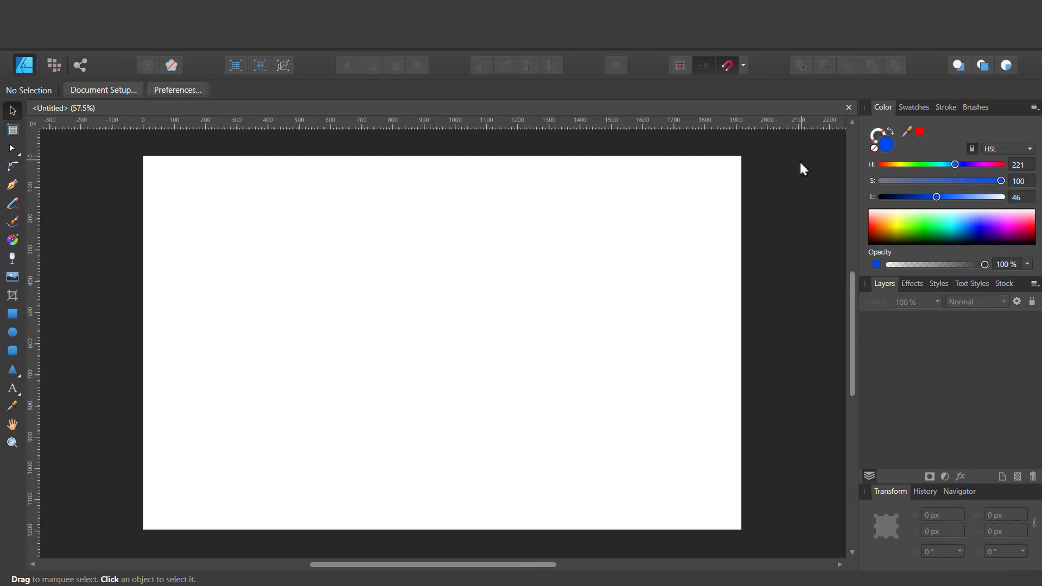
{"action": "key", "text": "ctrl+plus"}
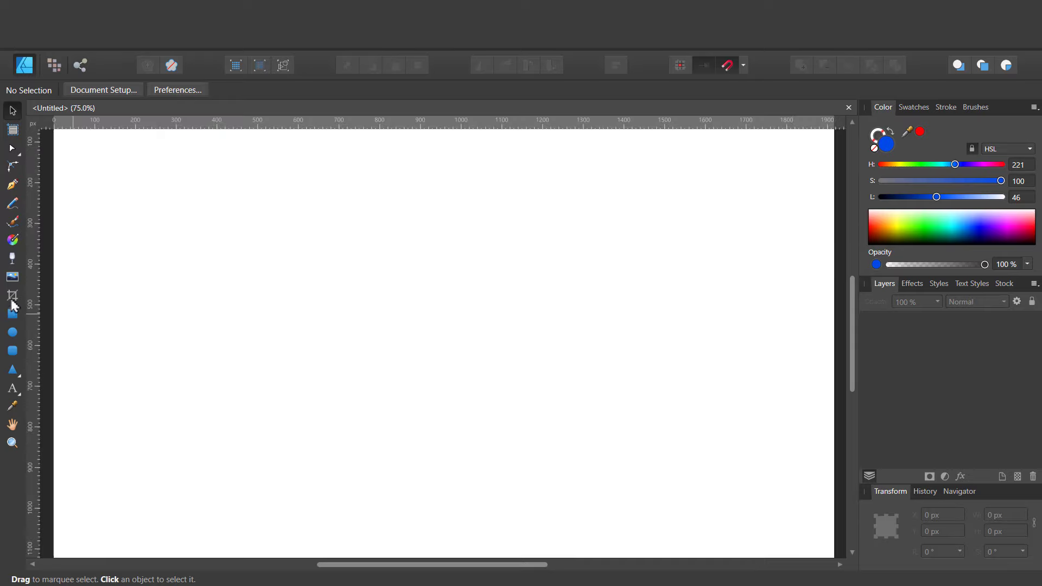
Draw a blue square, rotate it 45° into a diamond, and place a copy to the right.
{"action": "left_click", "coordinate": [12, 314]}
{"action": "left_click_drag", "start_coordinate": [191, 254], "coordinate": [281, 345]}
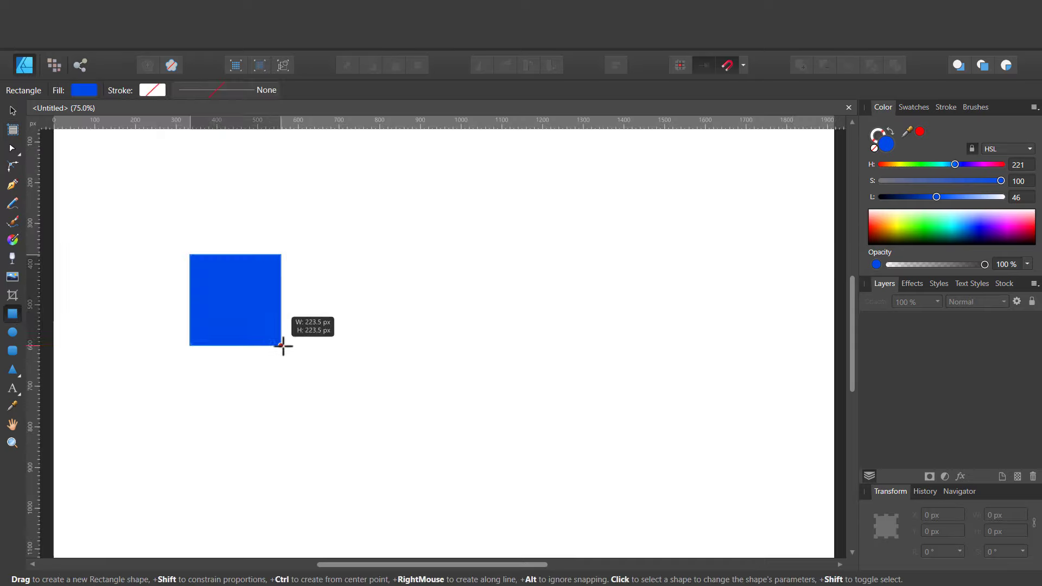
{"action": "left_click", "coordinate": [13, 111]}
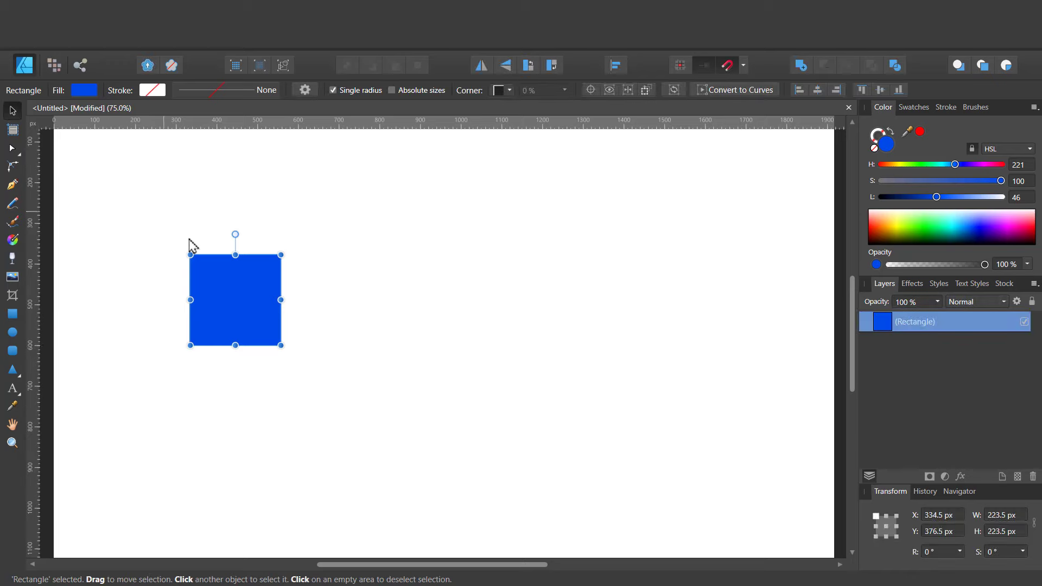
{"action": "mouse_move", "coordinate": [235, 233]}
{"action": "left_mouse_down"}
{"action": "mouse_move", "coordinate": [272, 223]}
{"action": "mouse_move", "coordinate": [303, 252]}
{"action": "left_mouse_up"}
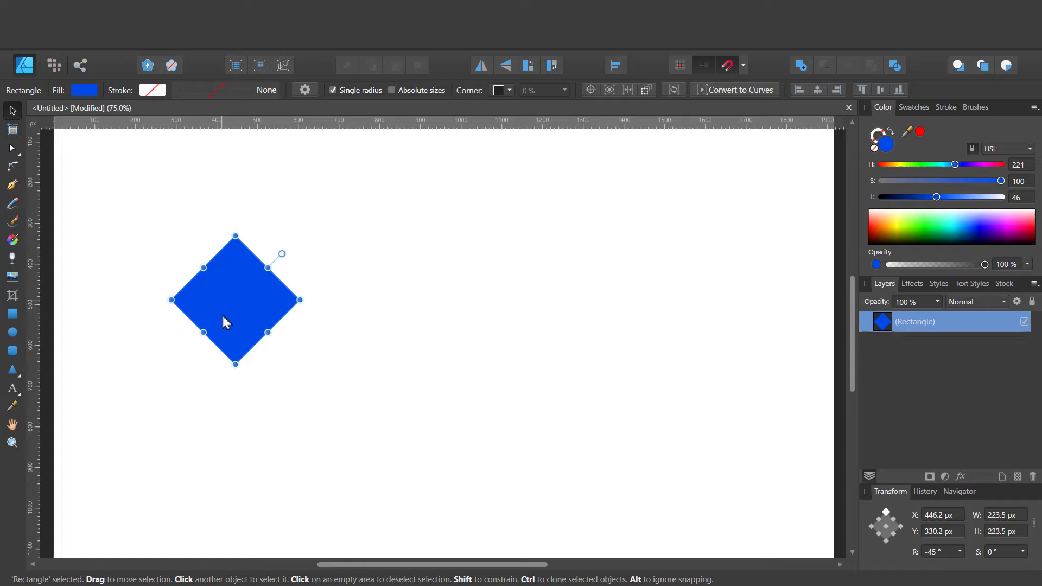
{"action": "left_click_drag", "start_coordinate": [224, 307], "coordinate": [468, 331]}
Subtract a rectangle from the copied diamond's top to cut it flat into a gem.
{"action": "left_click", "coordinate": [14, 313]}
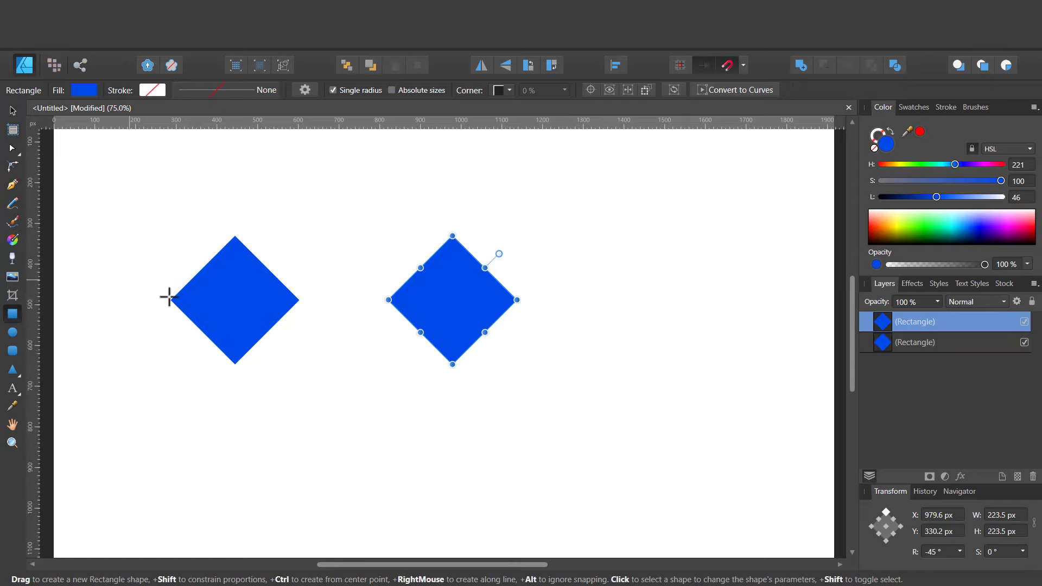
{"action": "left_click_drag", "start_coordinate": [343, 192], "coordinate": [544, 272]}
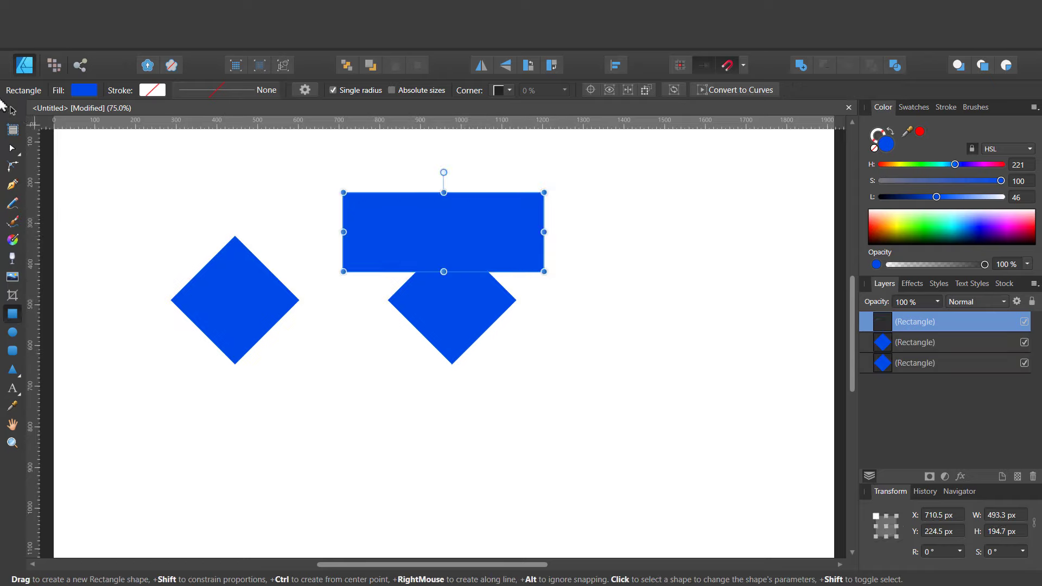
{"action": "left_click", "coordinate": [12, 110]}
{"action": "left_click", "coordinate": [458, 347], "text": "shift"}
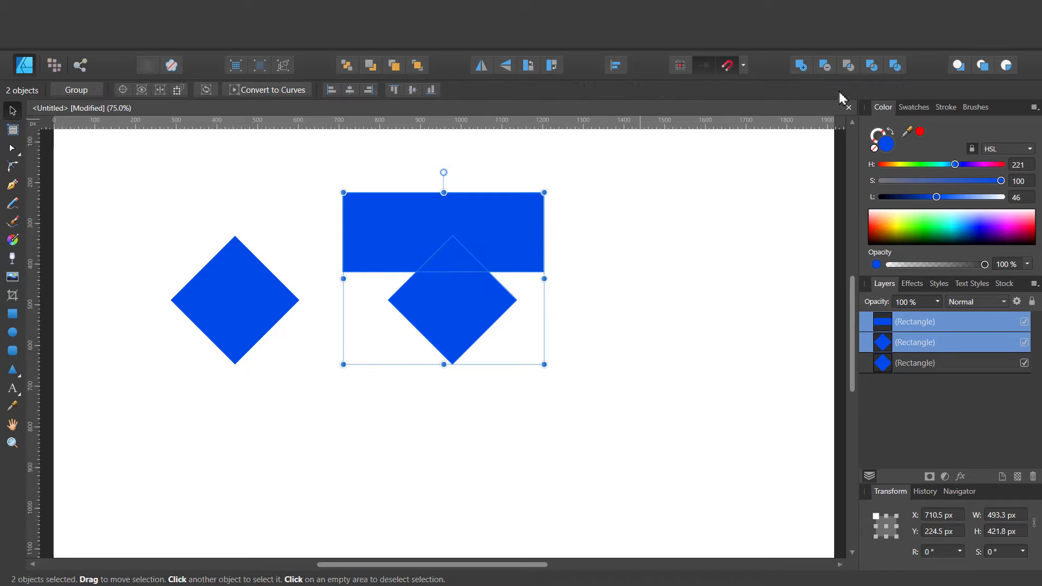
{"action": "left_click", "coordinate": [825, 65]}
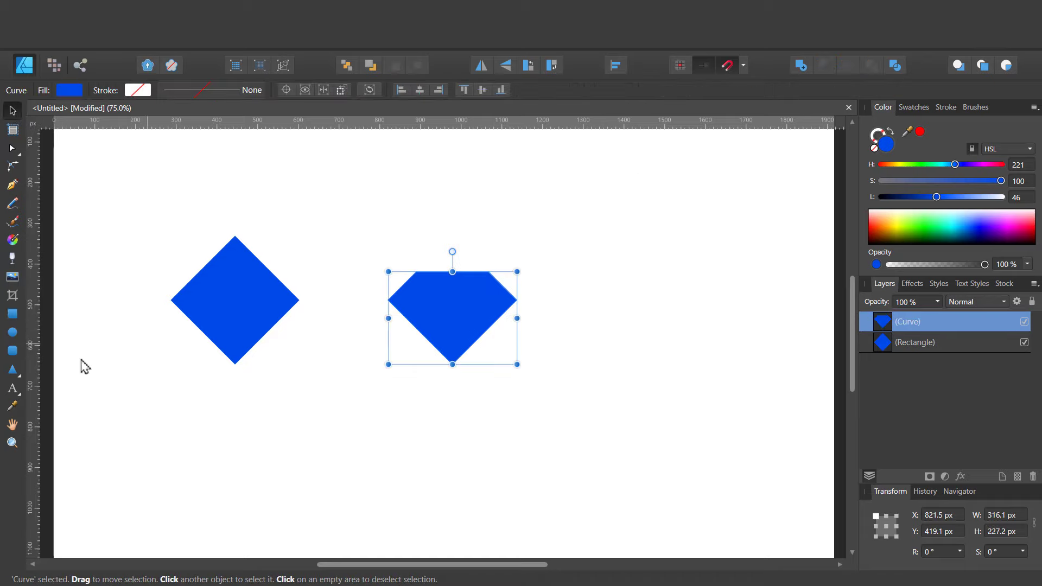
{"action": "left_click", "coordinate": [12, 332]}
Reshape a blue circle into an upward-pointing teardrop with a sharp tip, then shift all three shapes left.
{"action": "mouse_move", "coordinate": [585, 228]}
{"action": "left_mouse_down"}
{"action": "mouse_move", "coordinate": [711, 337]}
{"action": "mouse_move", "coordinate": [689, 330]}
{"action": "left_mouse_up"}
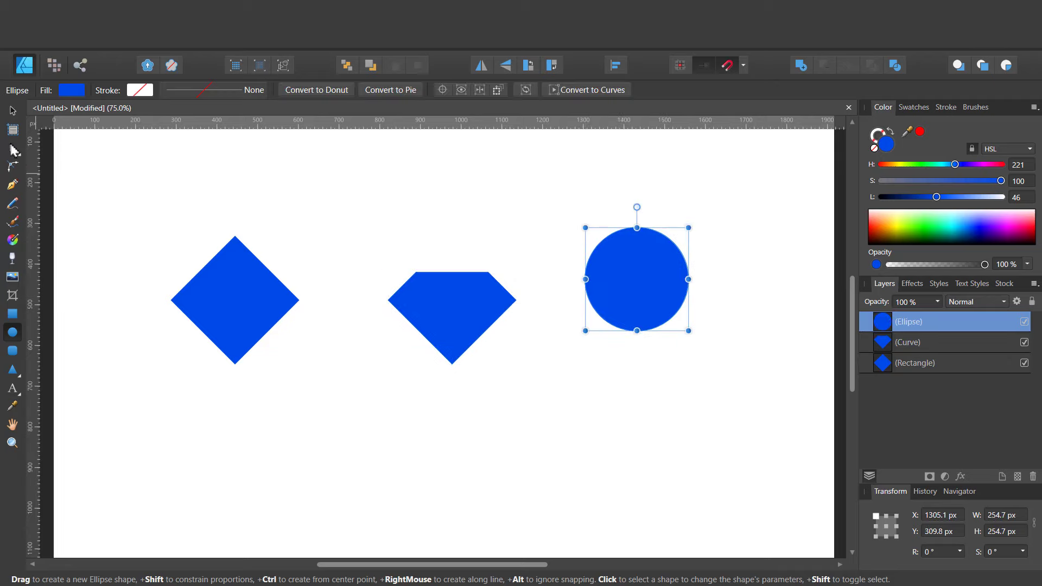
{"action": "left_click", "coordinate": [582, 90]}
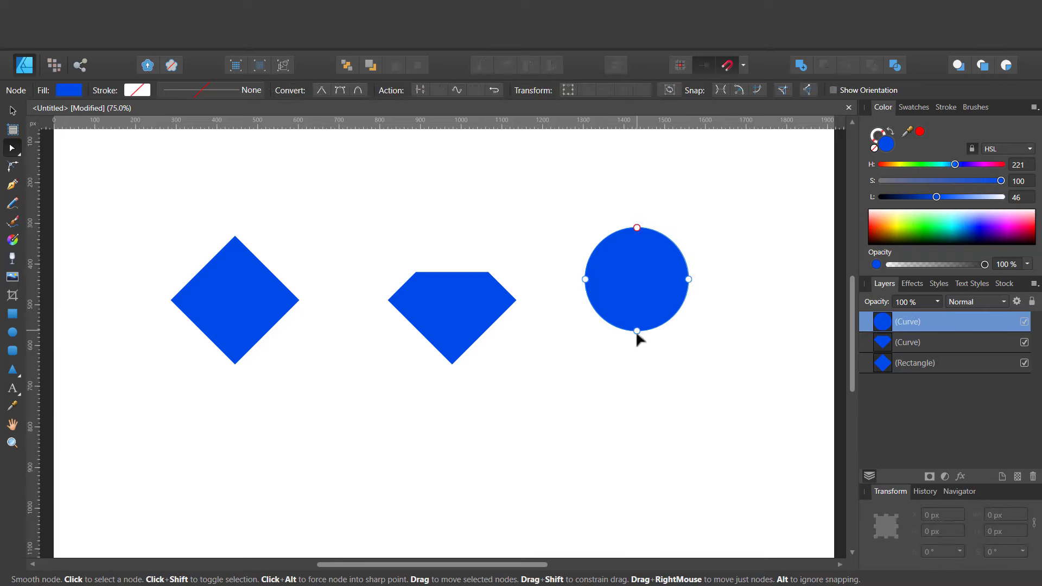
{"action": "left_click_drag", "start_coordinate": [636, 330], "coordinate": [637, 364]}
{"action": "left_click", "coordinate": [320, 90]}
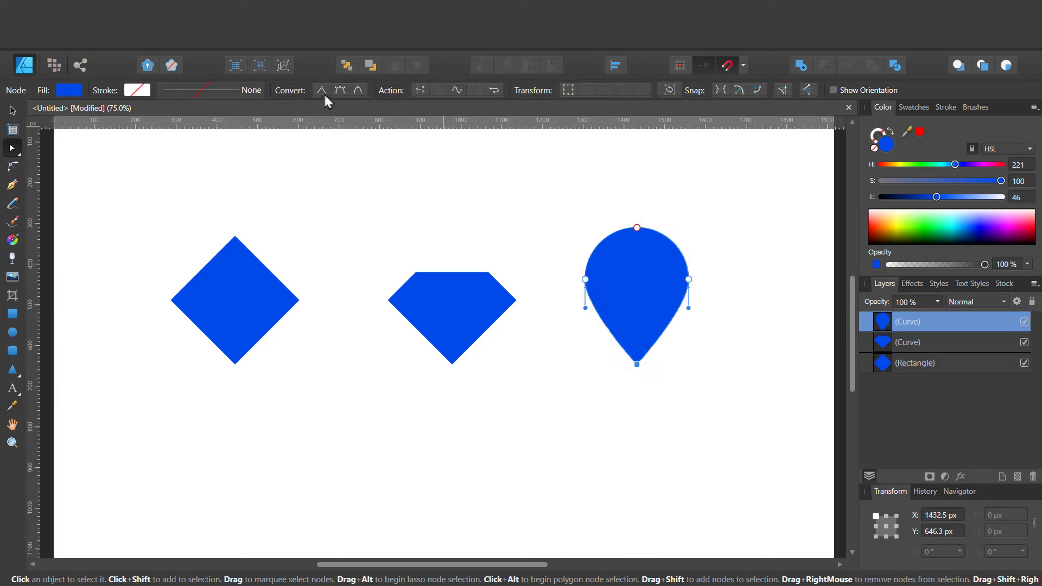
{"action": "left_click", "coordinate": [12, 112]}
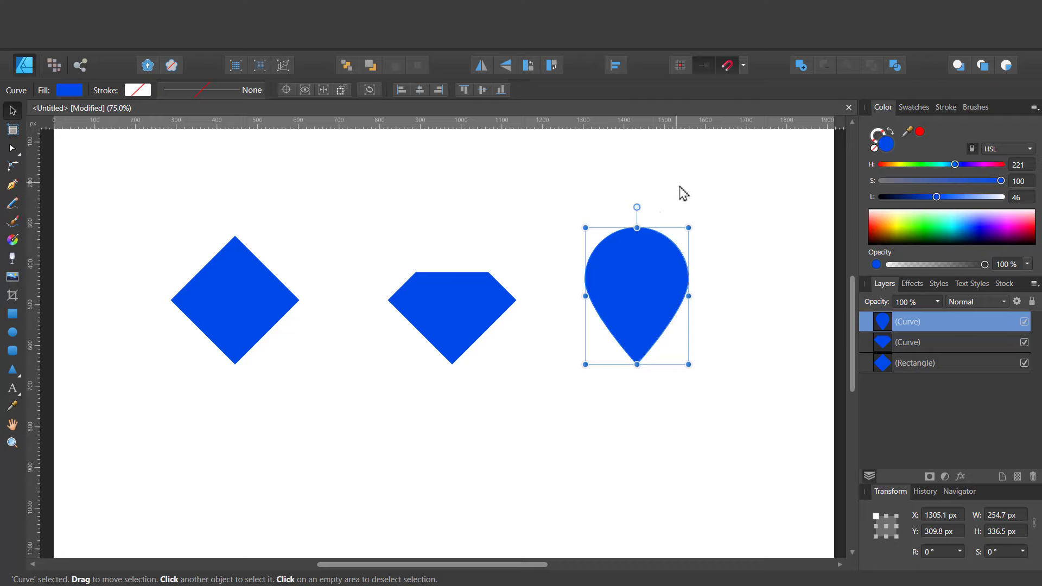
{"action": "left_click_drag", "start_coordinate": [636, 207], "coordinate": [637, 384]}
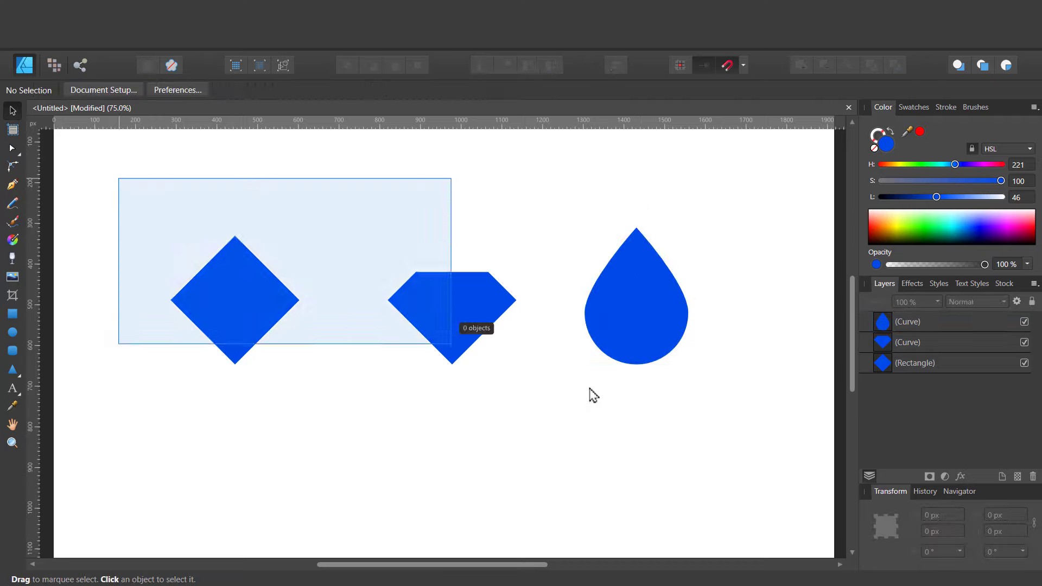
{"action": "left_click_drag", "start_coordinate": [117, 177], "coordinate": [700, 404]}
{"action": "left_click_drag", "start_coordinate": [646, 320], "coordinate": [569, 330]}
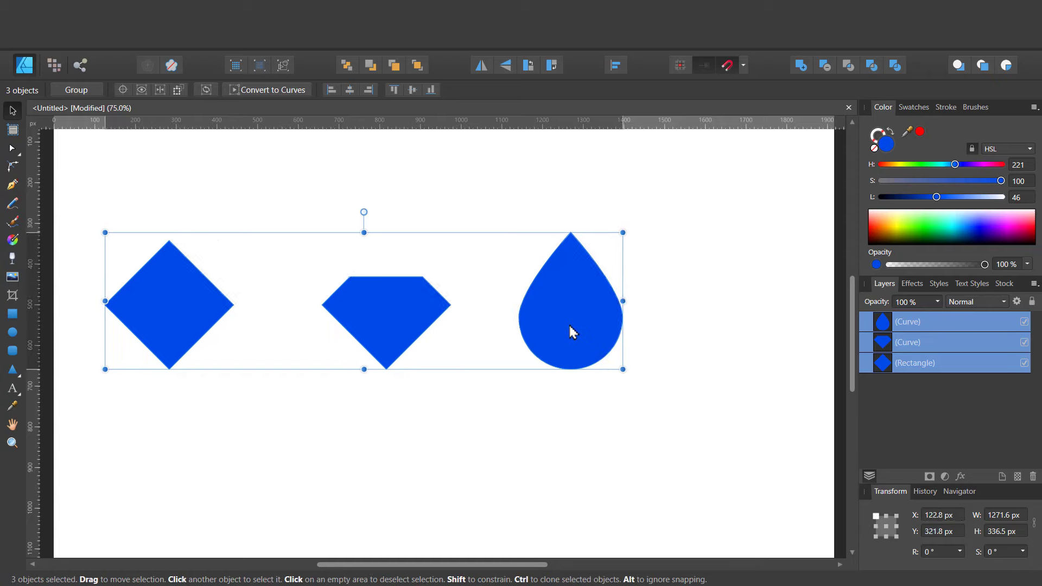
Draw an 8-sided blue polygon right of the teardrop and nudge it into line.
{"action": "left_click", "coordinate": [17, 376]}
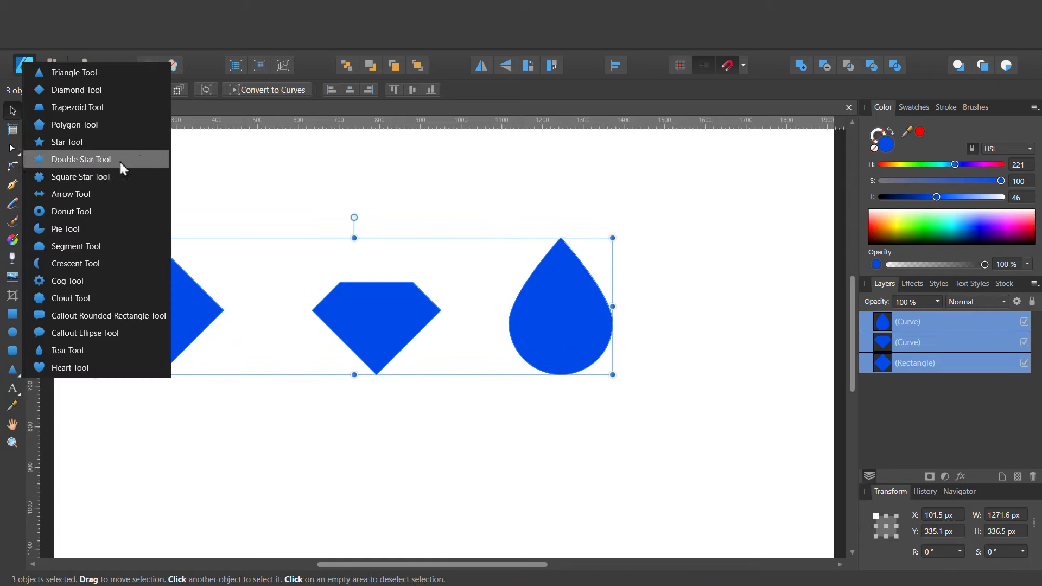
{"action": "left_click", "coordinate": [123, 128]}
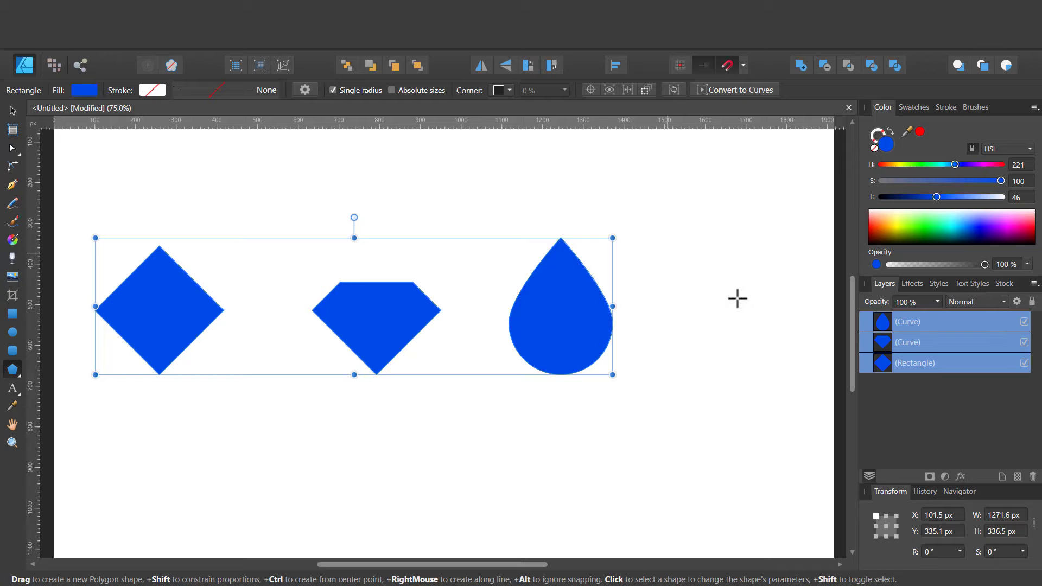
{"action": "left_click_drag", "start_coordinate": [667, 253], "coordinate": [789, 374]}
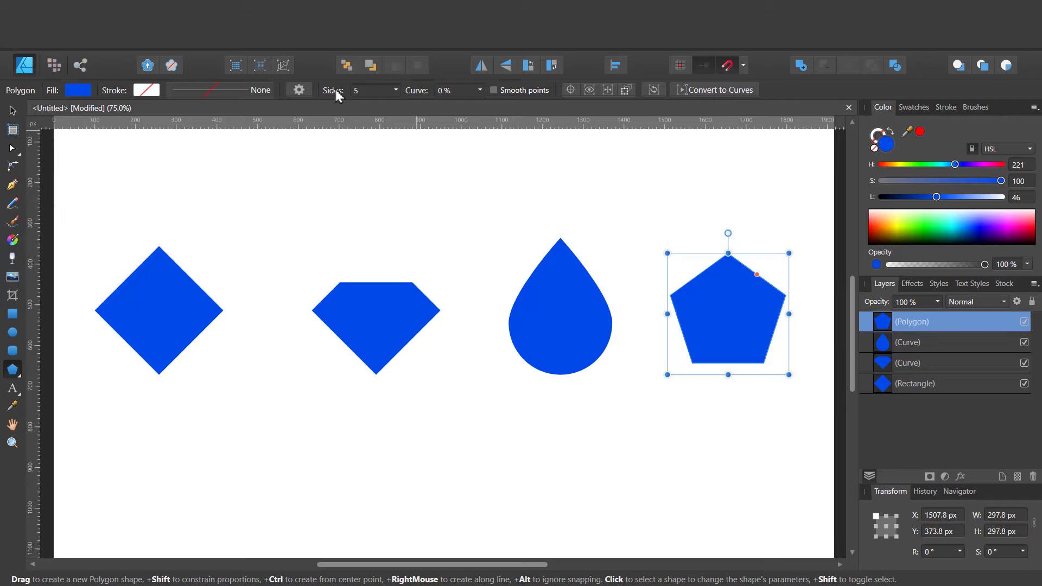
{"action": "left_click_drag", "start_coordinate": [336, 92], "coordinate": [333, 90]}
{"action": "left_click", "coordinate": [356, 90]}
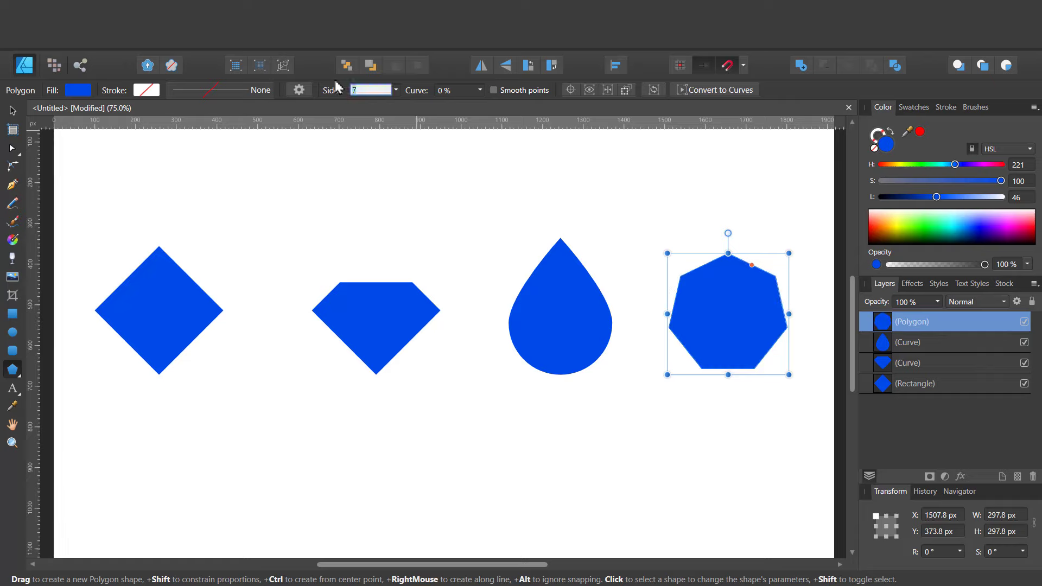
{"action": "type", "text": "8"}
{"action": "key", "text": "Return"}
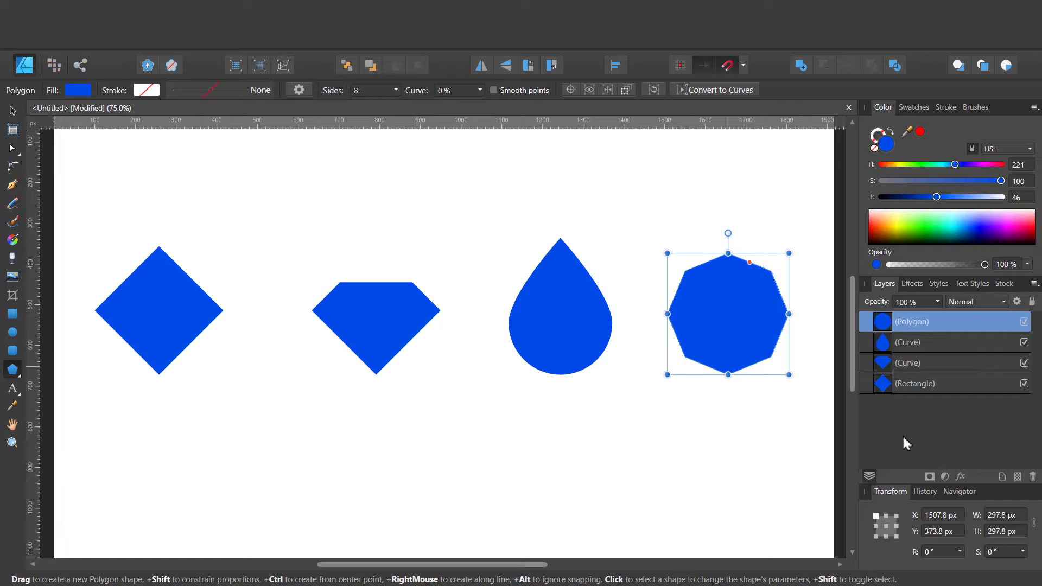
{"action": "key", "text": "v"}
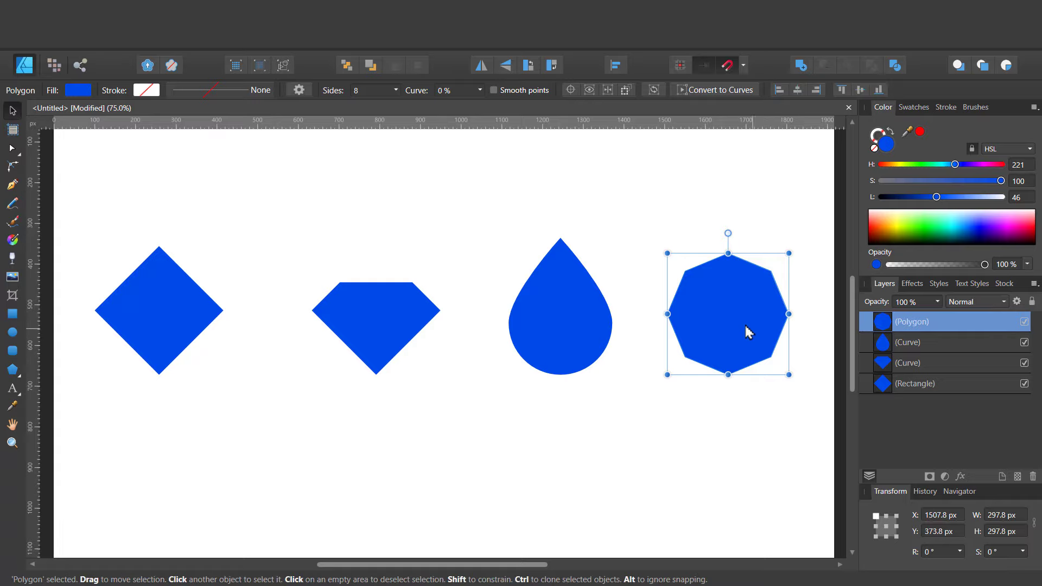
{"action": "left_click_drag", "start_coordinate": [748, 332], "coordinate": [736, 329]}
Nudge the left diamond right and change its fill to bright green 68FF24.
{"action": "left_click", "coordinate": [172, 315]}
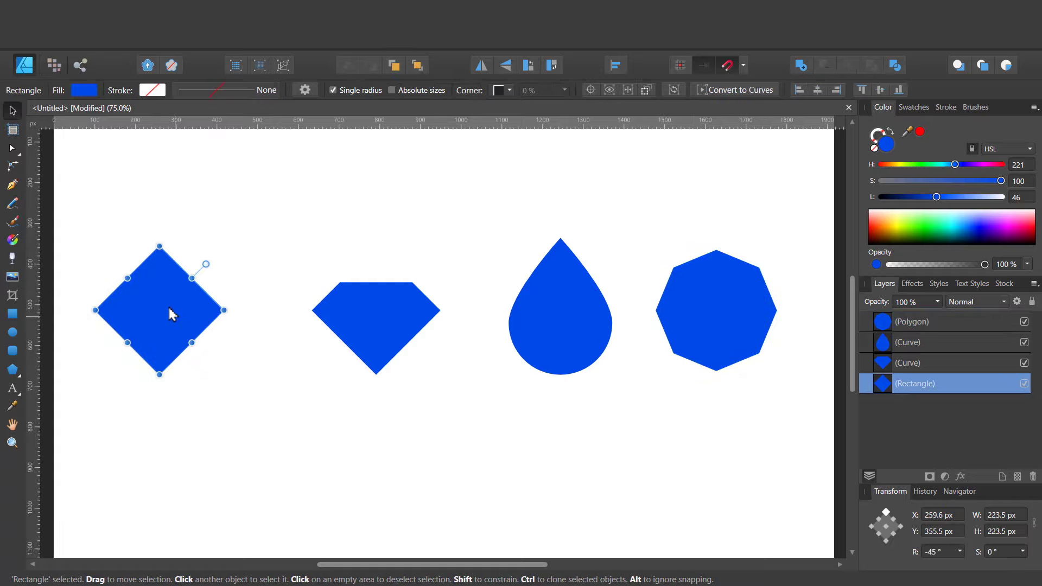
{"action": "left_click_drag", "start_coordinate": [172, 315], "coordinate": [221, 315]}
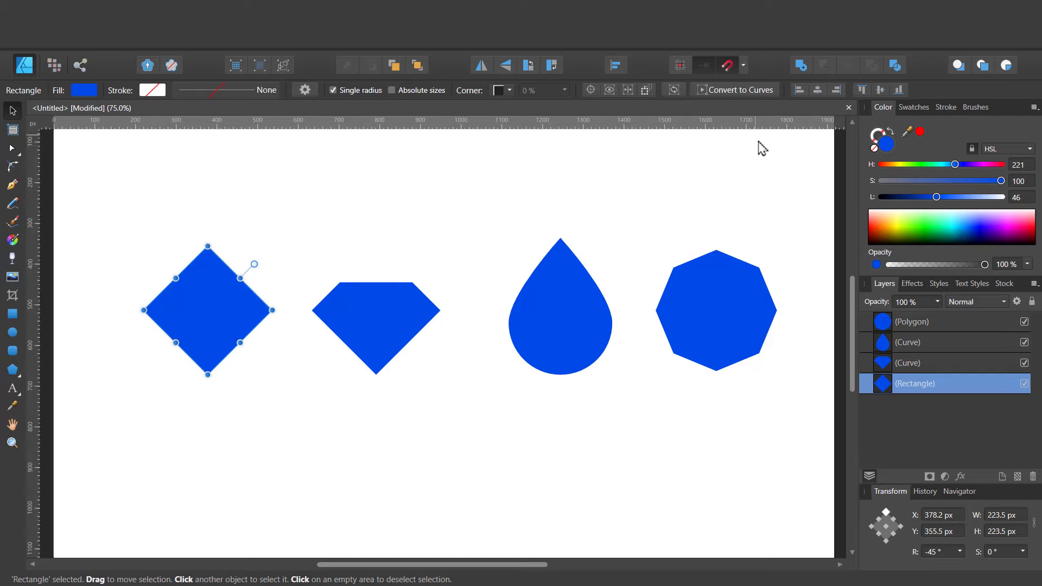
{"action": "double_click", "coordinate": [886, 148]}
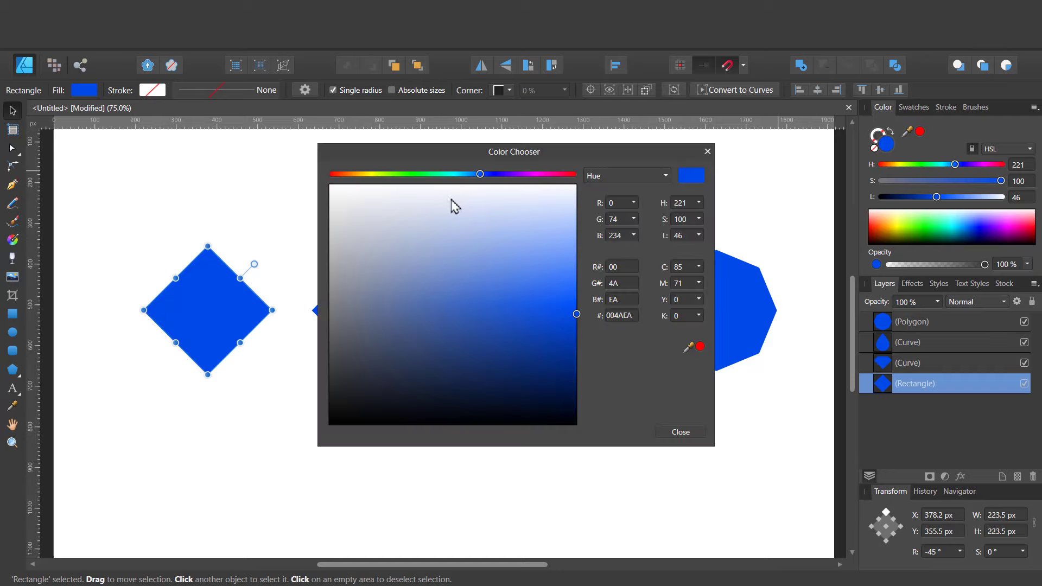
{"action": "left_click", "coordinate": [400, 174]}
{"action": "left_click", "coordinate": [577, 287]}
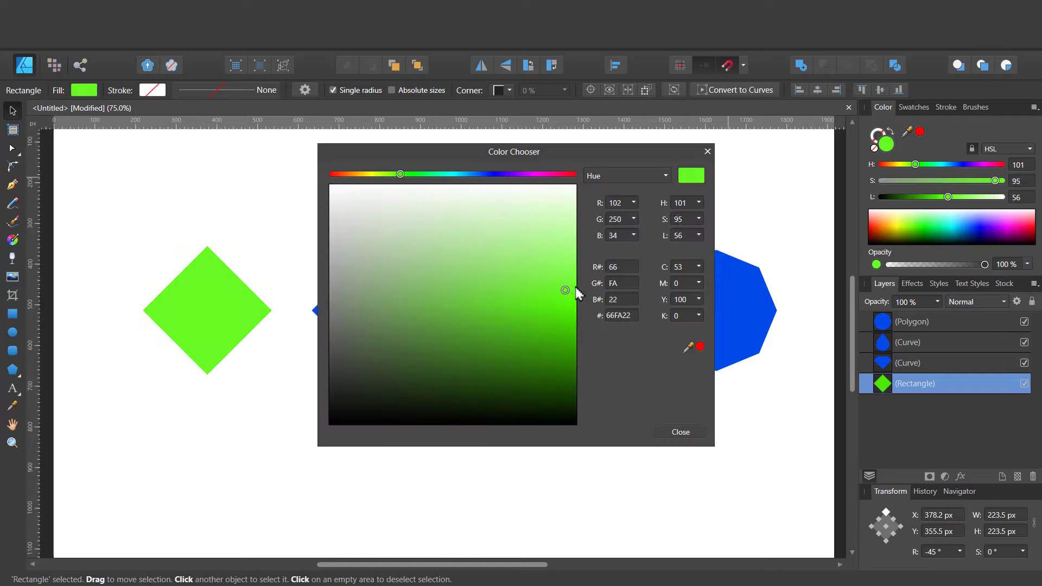
{"action": "left_click", "coordinate": [682, 433]}
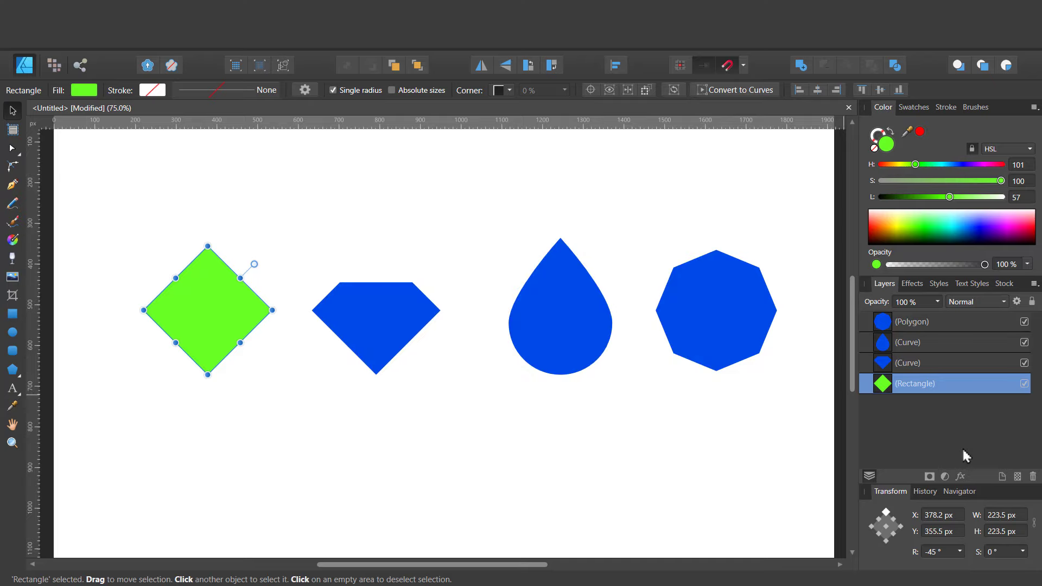
Give the green diamond a soft Inner Glow using Overlay blend mode.
{"action": "left_click", "coordinate": [959, 477]}
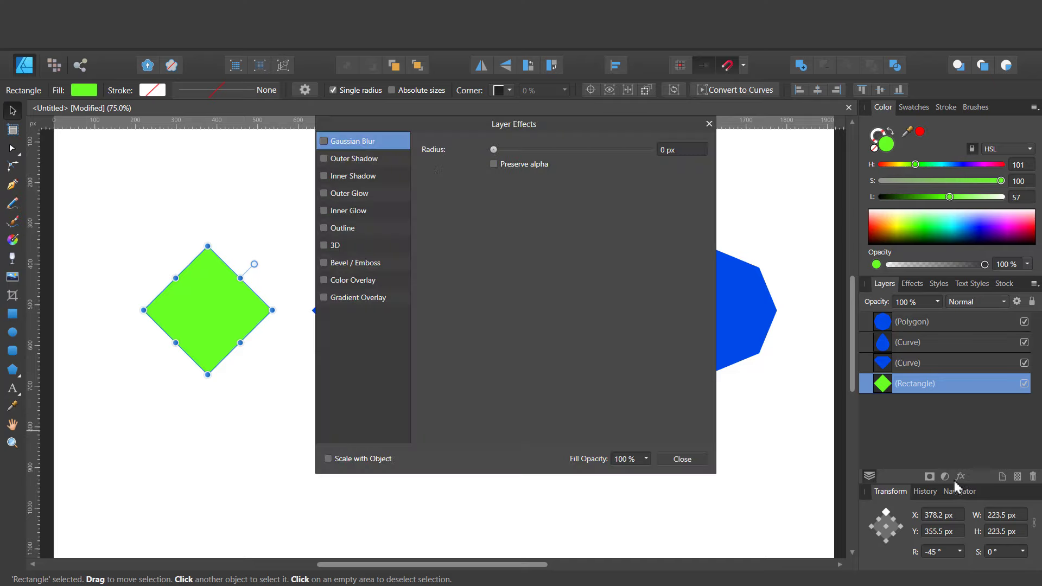
{"action": "left_click", "coordinate": [331, 211]}
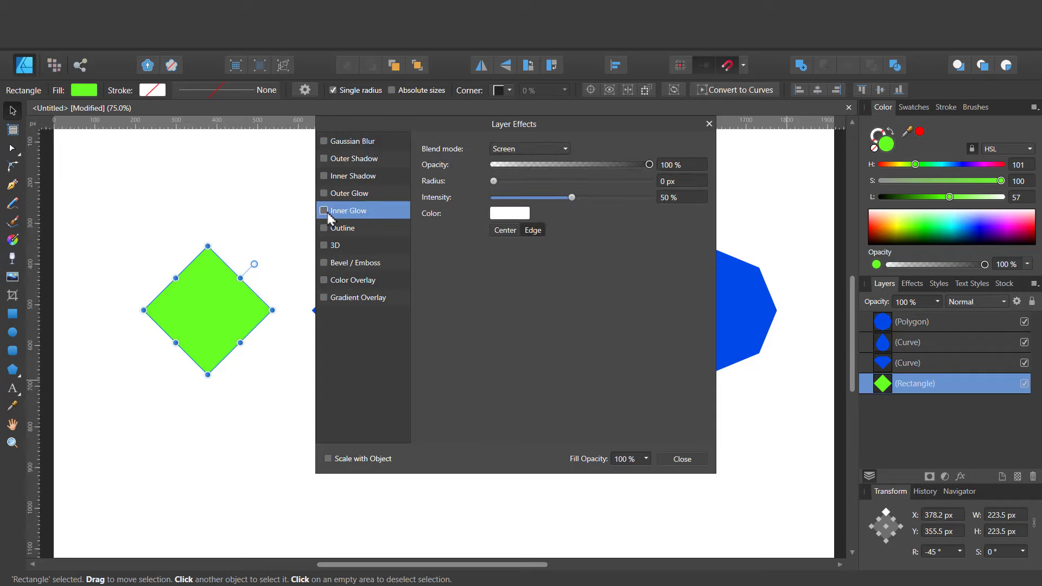
{"action": "mouse_move", "coordinate": [531, 183]}
{"action": "left_mouse_down"}
{"action": "mouse_move", "coordinate": [628, 181]}
{"action": "mouse_move", "coordinate": [513, 180]}
{"action": "mouse_move", "coordinate": [627, 180]}
{"action": "left_mouse_up"}
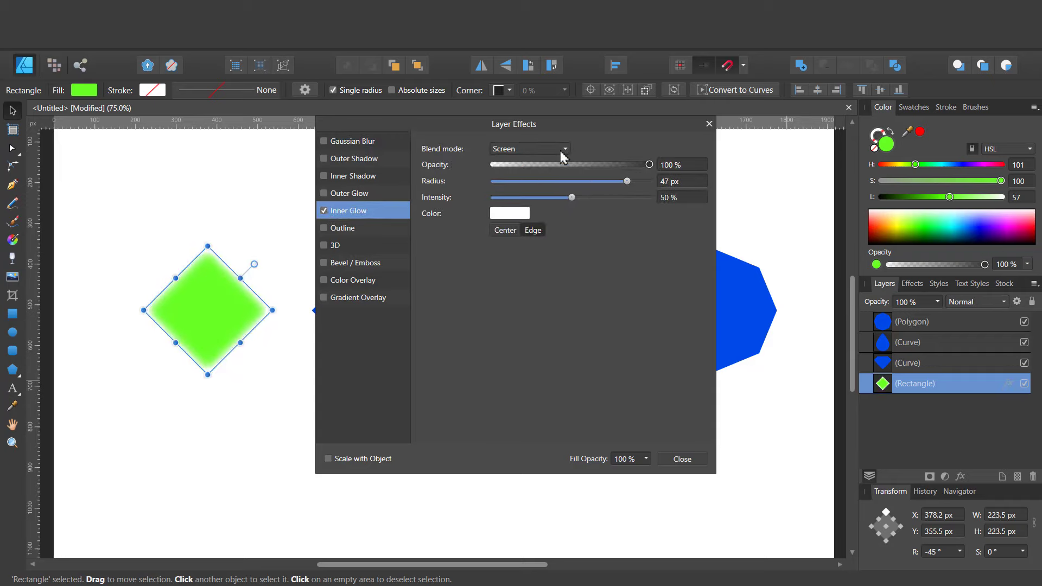
{"action": "left_click", "coordinate": [559, 150]}
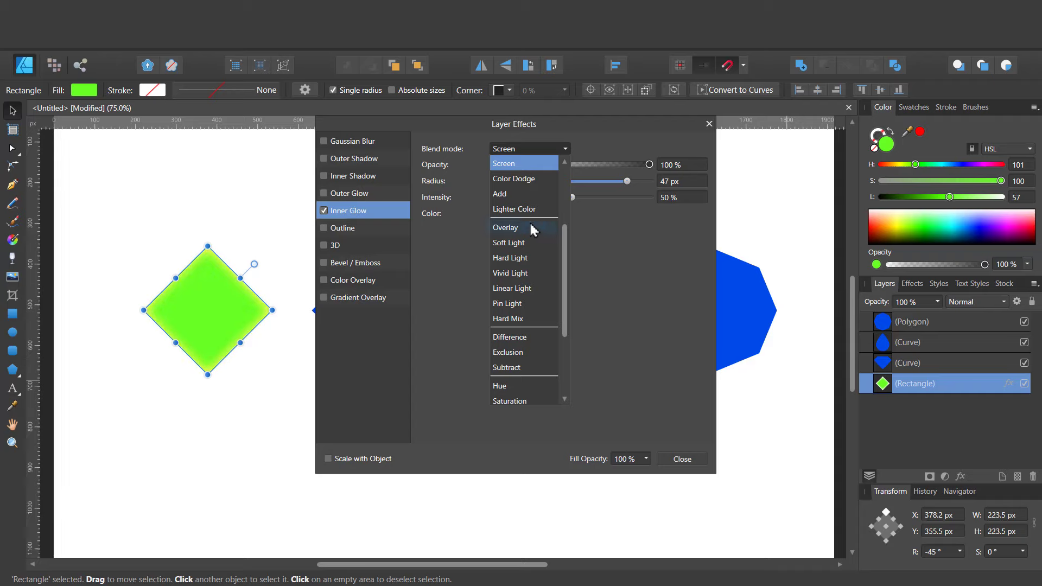
{"action": "left_click", "coordinate": [534, 228]}
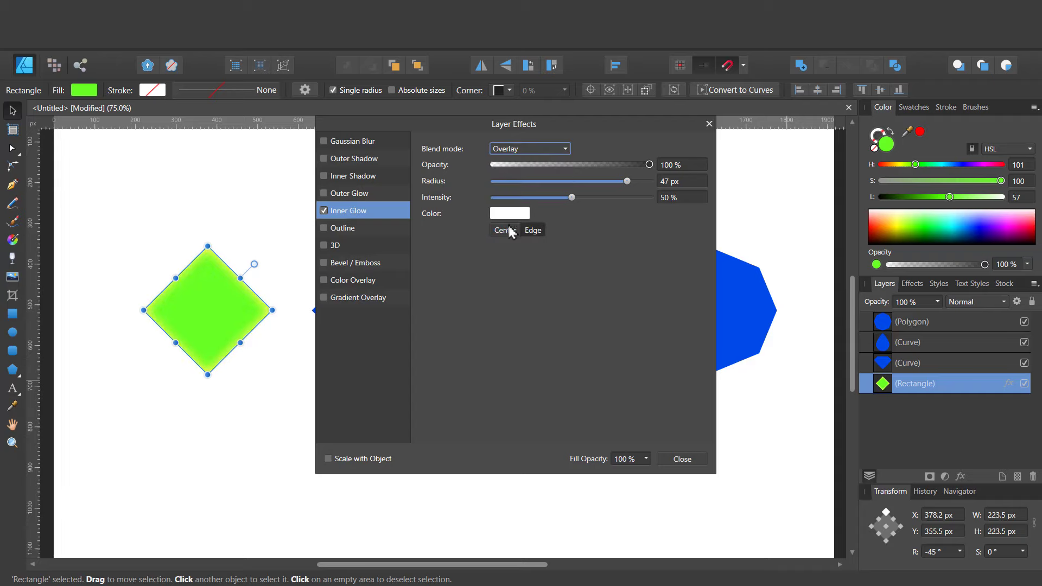
{"action": "left_click", "coordinate": [682, 458]}
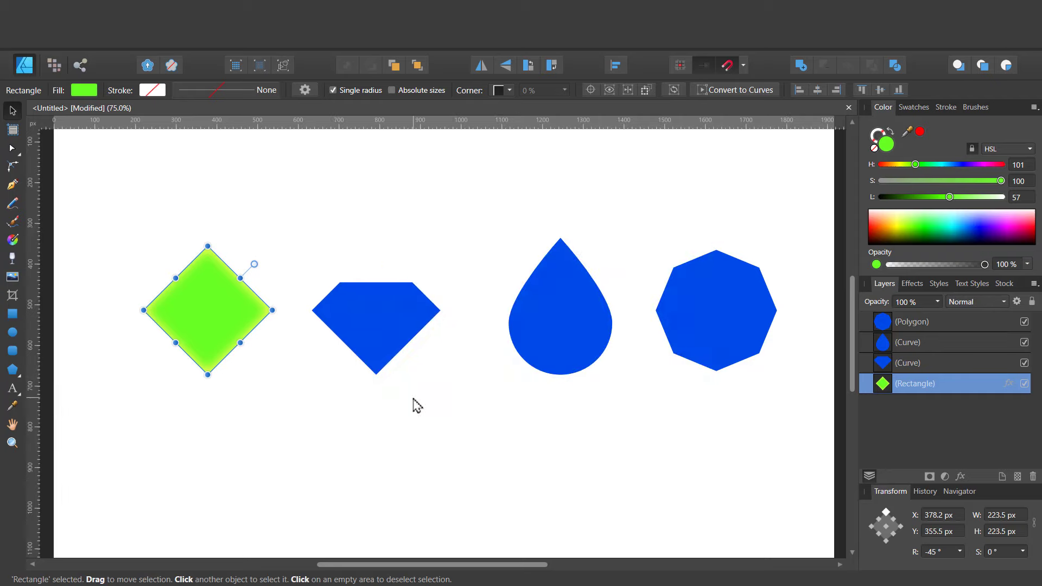
Duplicate the green diamond and shrink the copy into a smaller diamond centred inside it.
{"action": "key", "text": "ctrl+j"}
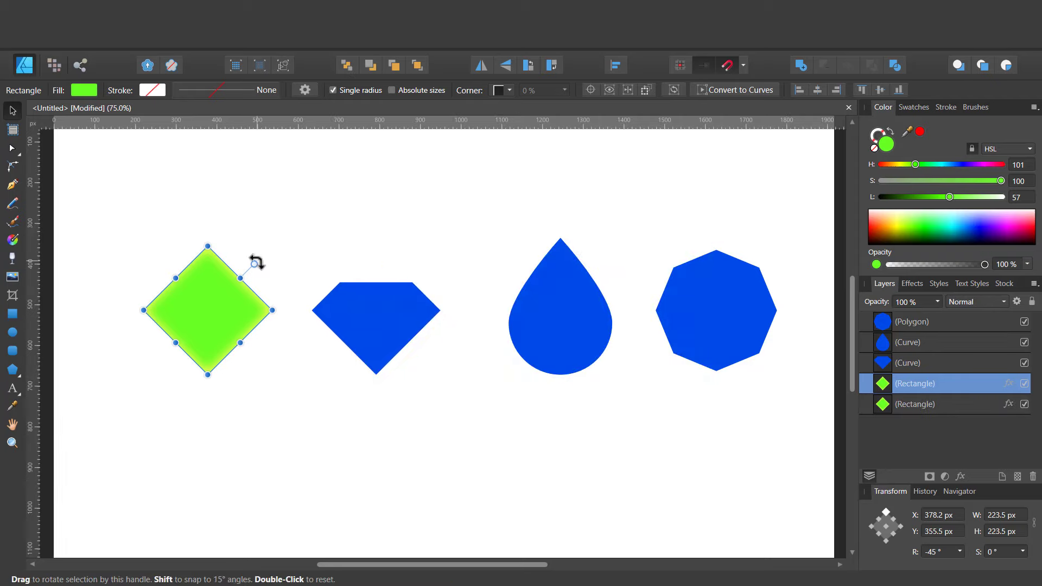
{"action": "left_click_drag", "start_coordinate": [254, 264], "coordinate": [286, 307]}
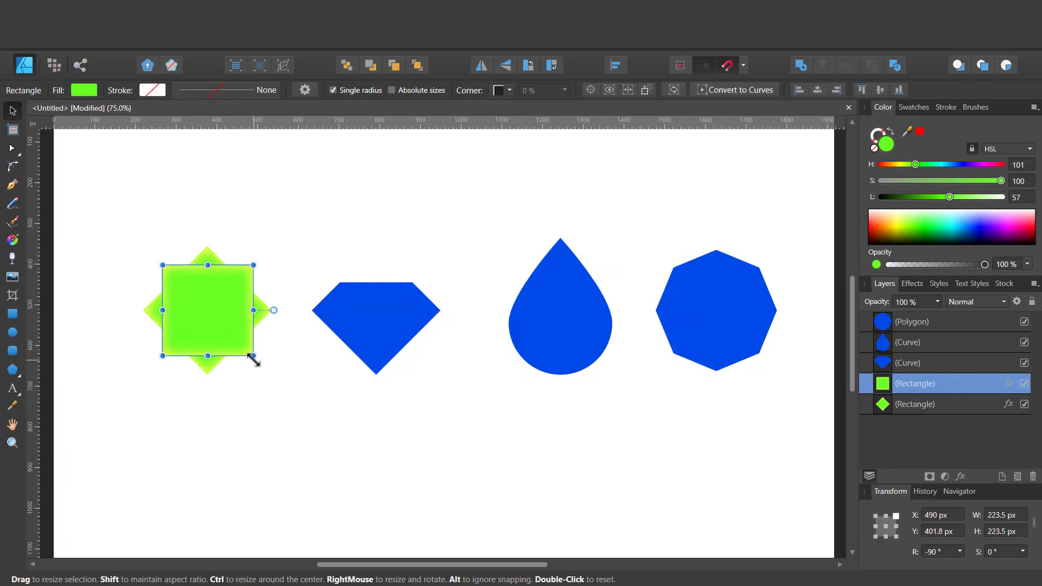
{"action": "left_click_drag", "start_coordinate": [253, 356], "coordinate": [232, 343]}
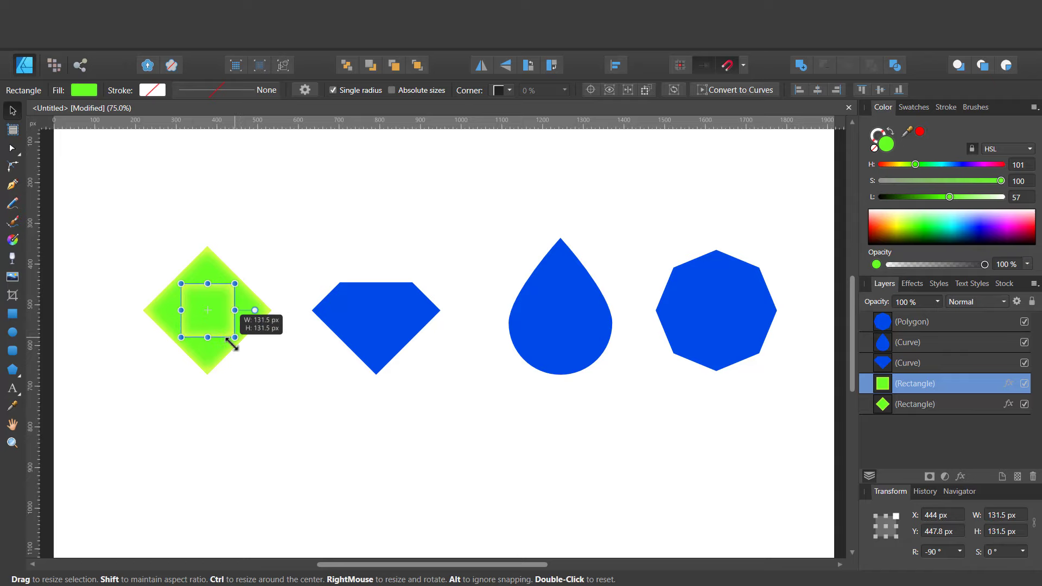
{"action": "left_click", "coordinate": [418, 448]}
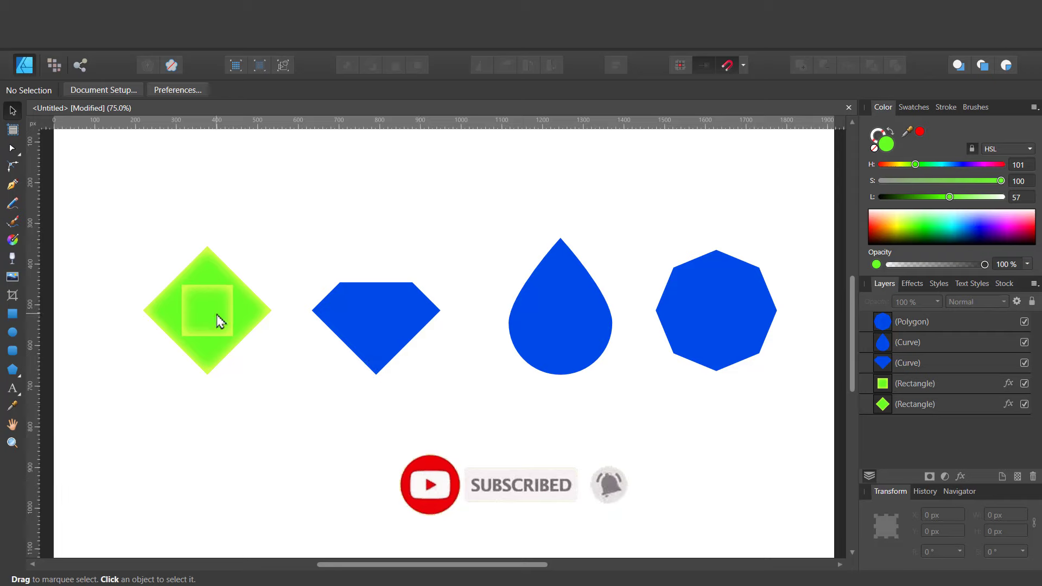
{"action": "left_click", "coordinate": [231, 299]}
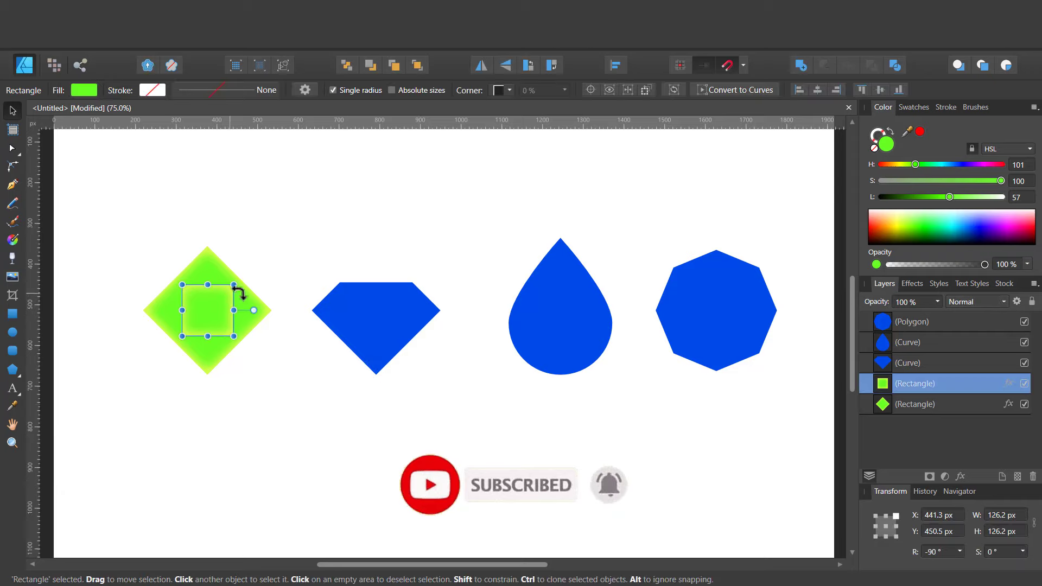
{"action": "mouse_move", "coordinate": [254, 310]}
{"action": "left_mouse_down"}
{"action": "mouse_move", "coordinate": [257, 327]}
{"action": "mouse_move", "coordinate": [253, 309]}
{"action": "left_mouse_up"}
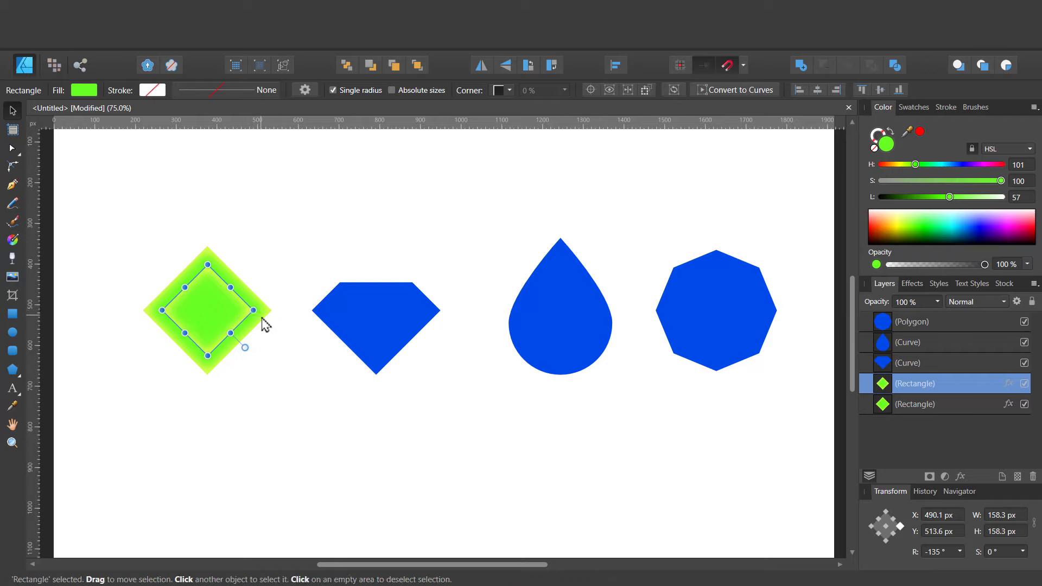
{"action": "left_click", "coordinate": [273, 325]}
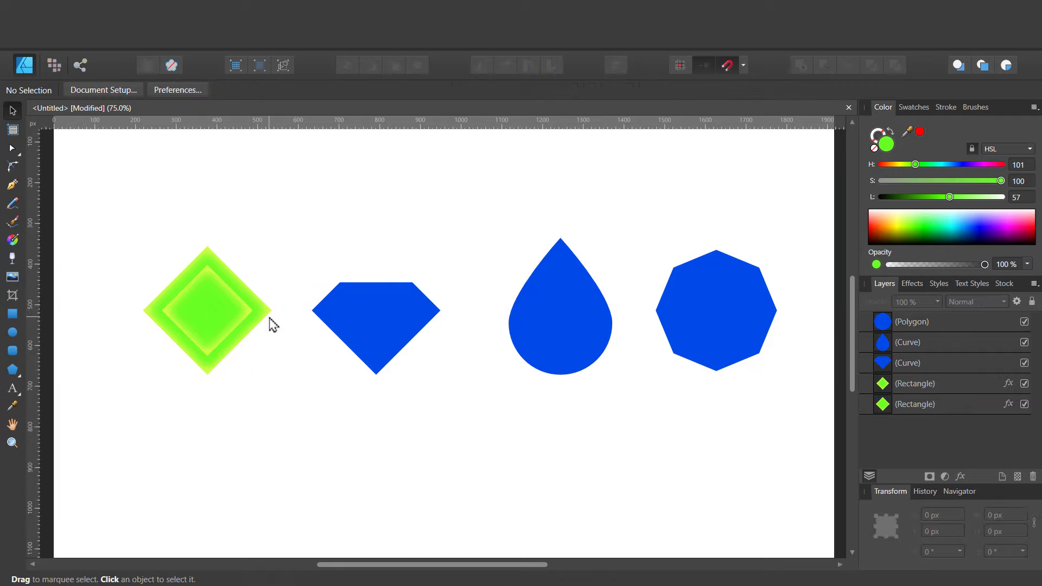
{"action": "left_click", "coordinate": [960, 476]}
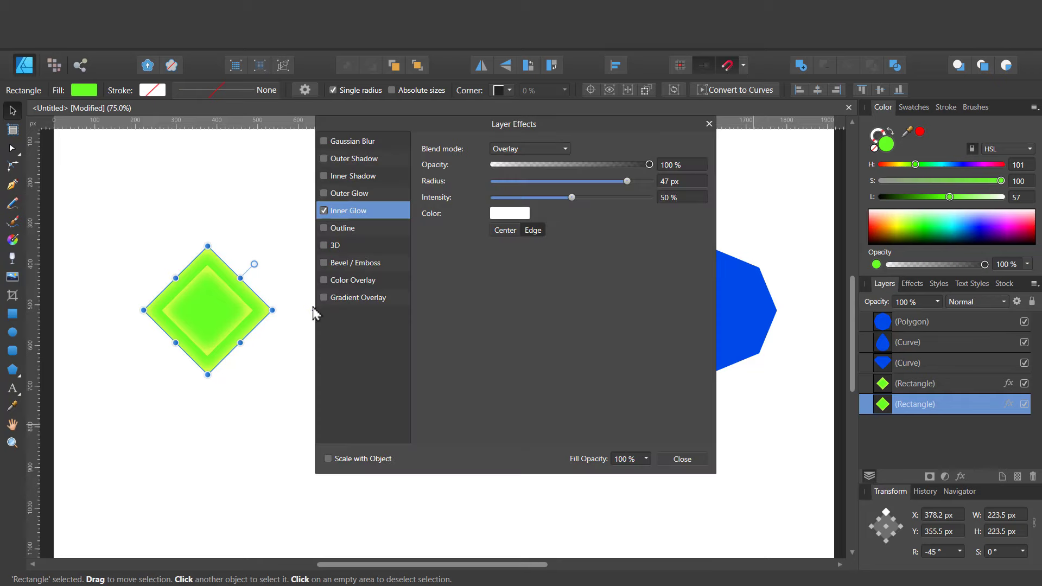
Give the inner diamond a Bevel/Emboss with a linear profile and about 16 px radius.
{"action": "left_click", "coordinate": [324, 263]}
{"action": "left_click", "coordinate": [541, 149]}
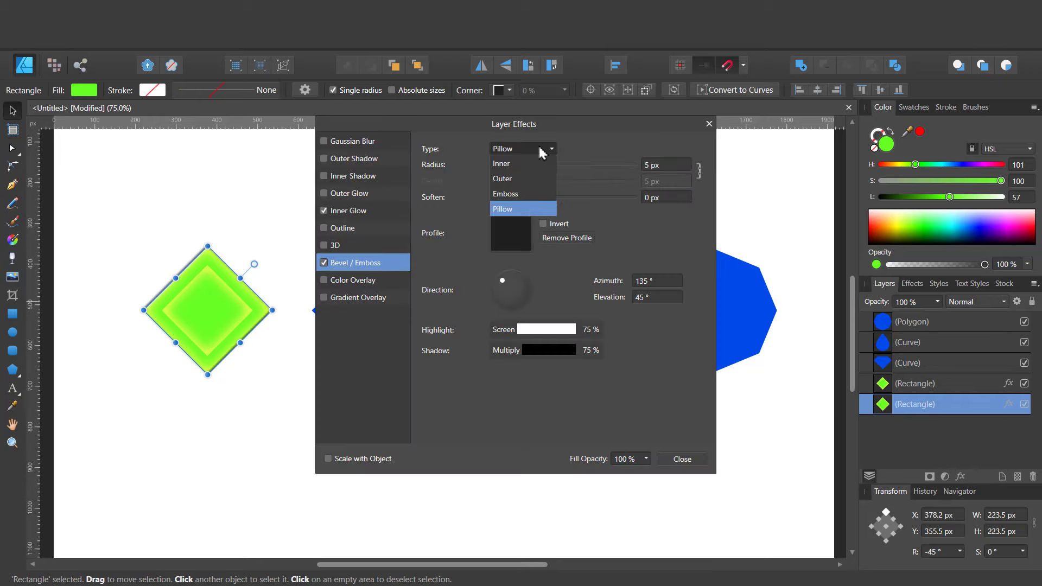
{"action": "left_click", "coordinate": [684, 460]}
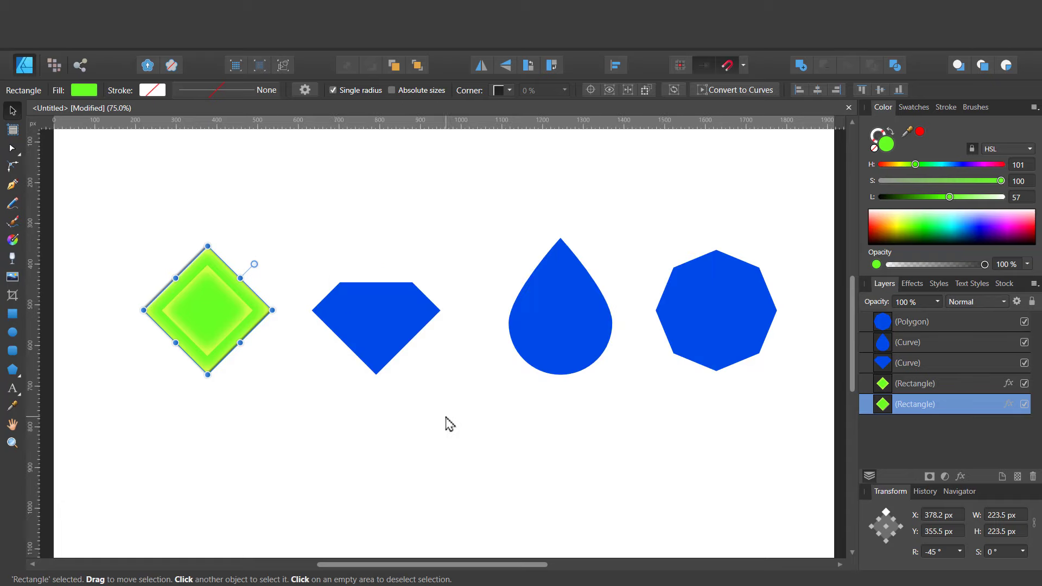
{"action": "left_click", "coordinate": [213, 312]}
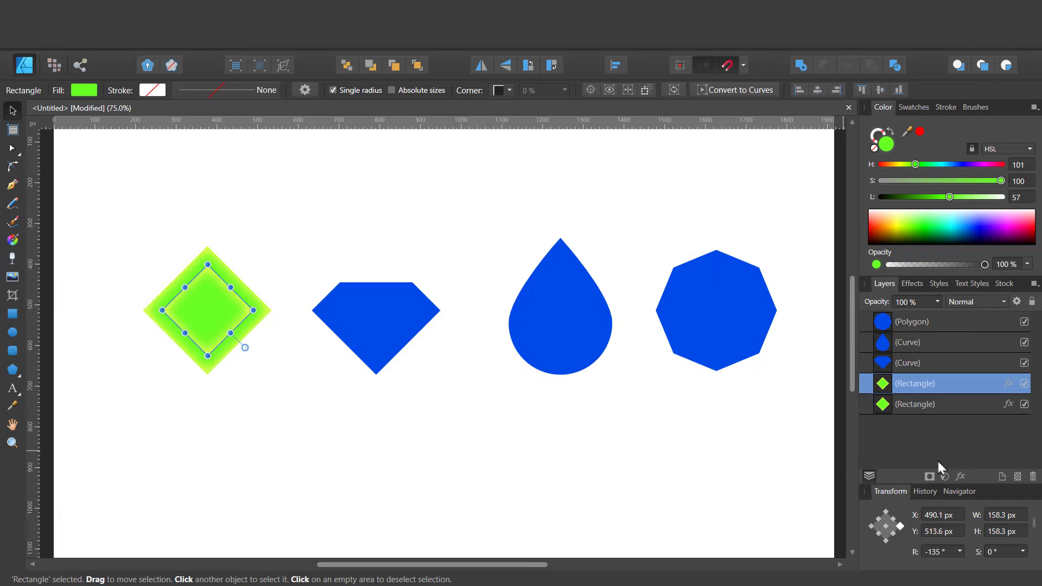
{"action": "left_click", "coordinate": [961, 476]}
{"action": "left_click", "coordinate": [378, 263]}
{"action": "left_click", "coordinate": [324, 262]}
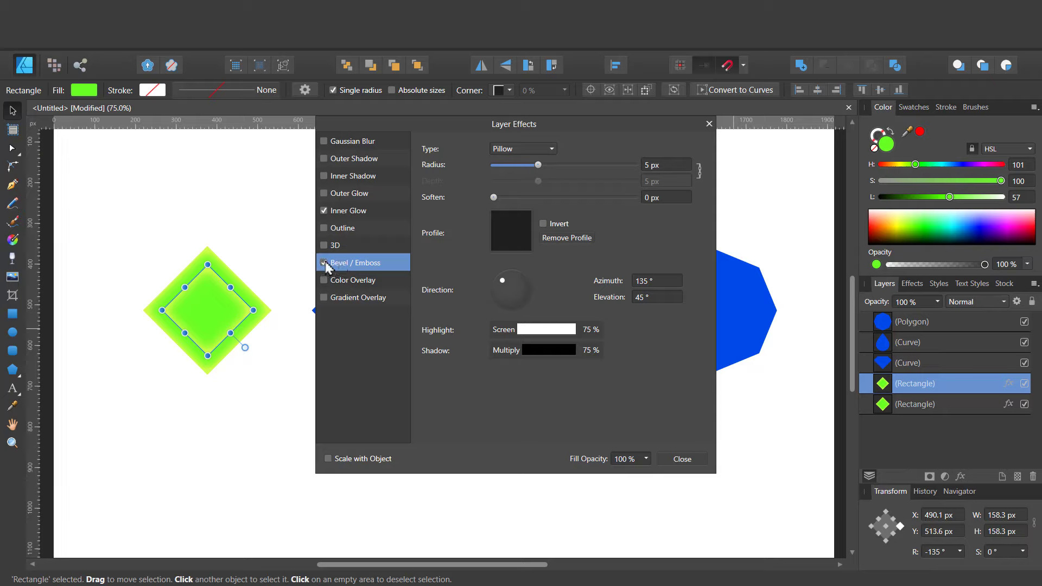
{"action": "left_click_drag", "start_coordinate": [555, 169], "coordinate": [581, 168]}
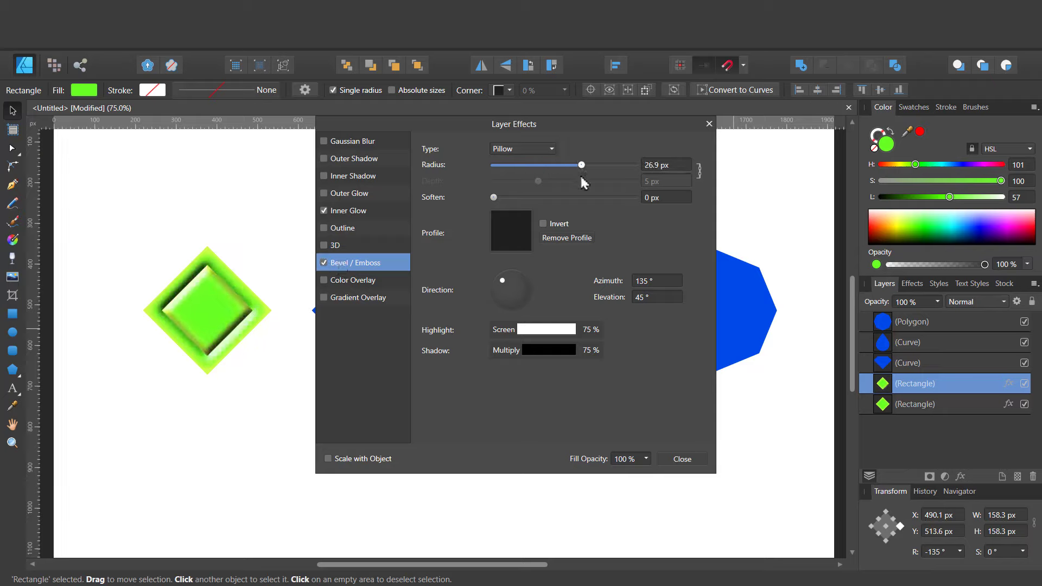
{"action": "mouse_move", "coordinate": [581, 169]}
{"action": "left_mouse_down"}
{"action": "mouse_move", "coordinate": [600, 182]}
{"action": "mouse_move", "coordinate": [590, 179]}
{"action": "left_mouse_up"}
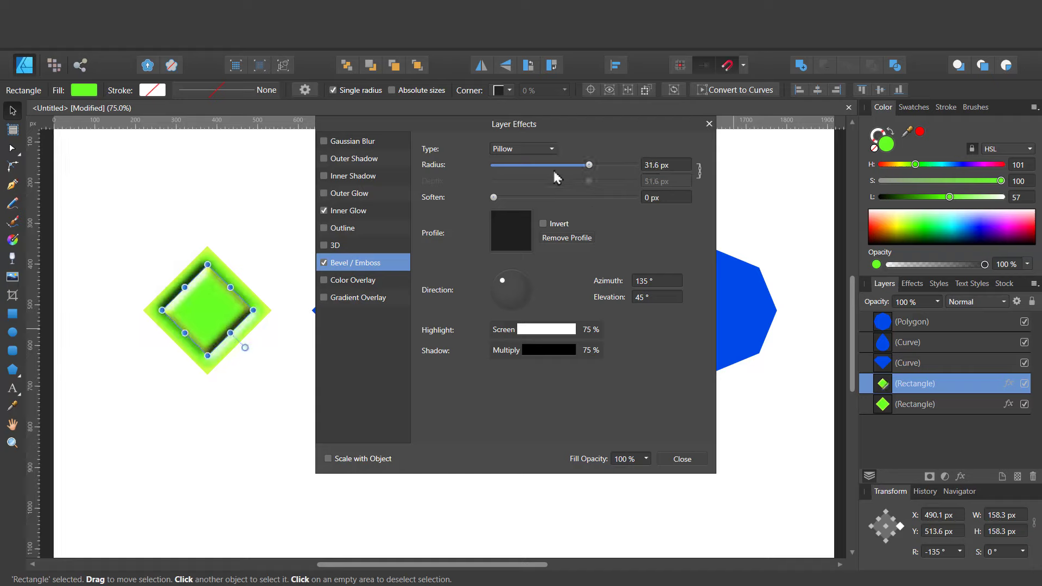
{"action": "left_click", "coordinate": [511, 232]}
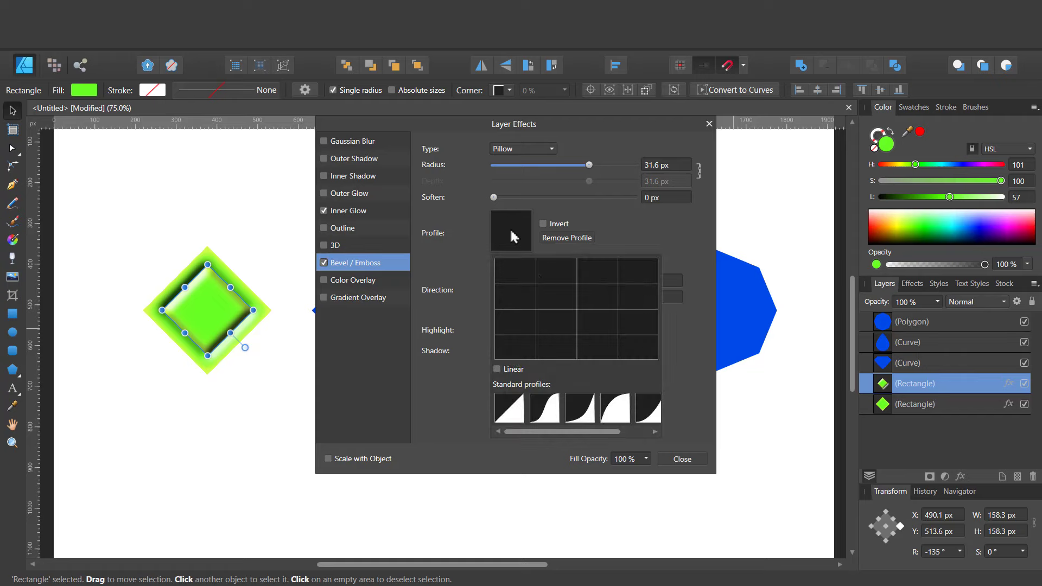
{"action": "left_click", "coordinate": [510, 408]}
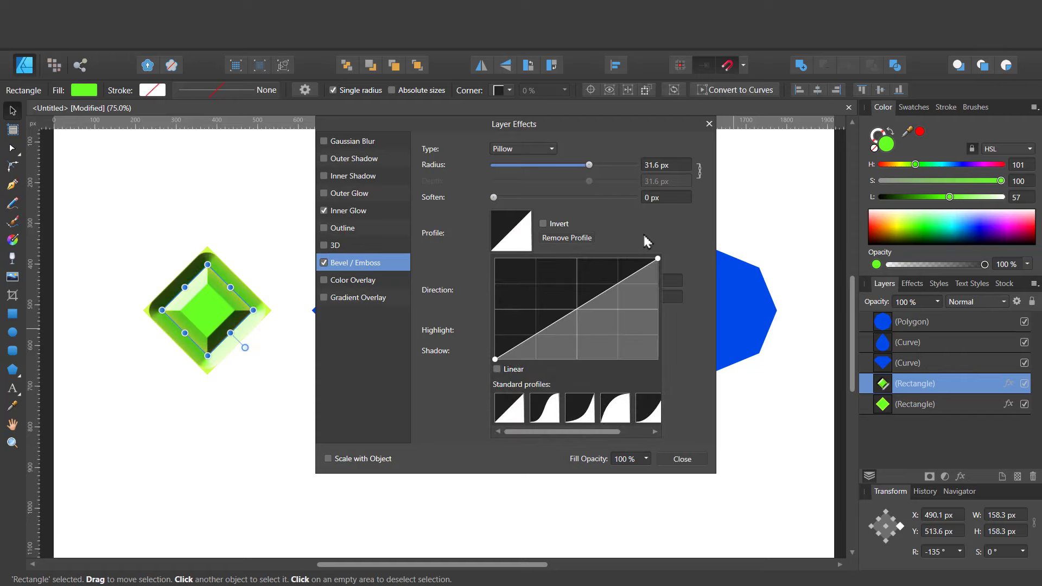
{"action": "left_click", "coordinate": [646, 241]}
{"action": "left_click_drag", "start_coordinate": [586, 165], "coordinate": [565, 175]}
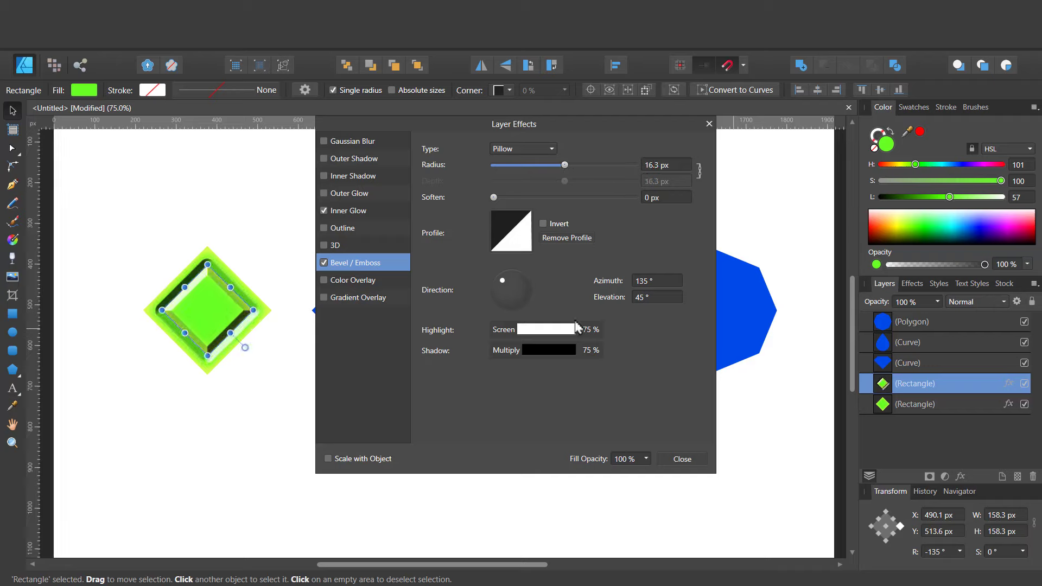
Set the bevel's highlight and shadow to Overlay blending at 100% opacity.
{"action": "left_click", "coordinate": [565, 332]}
{"action": "left_click", "coordinate": [576, 356]}
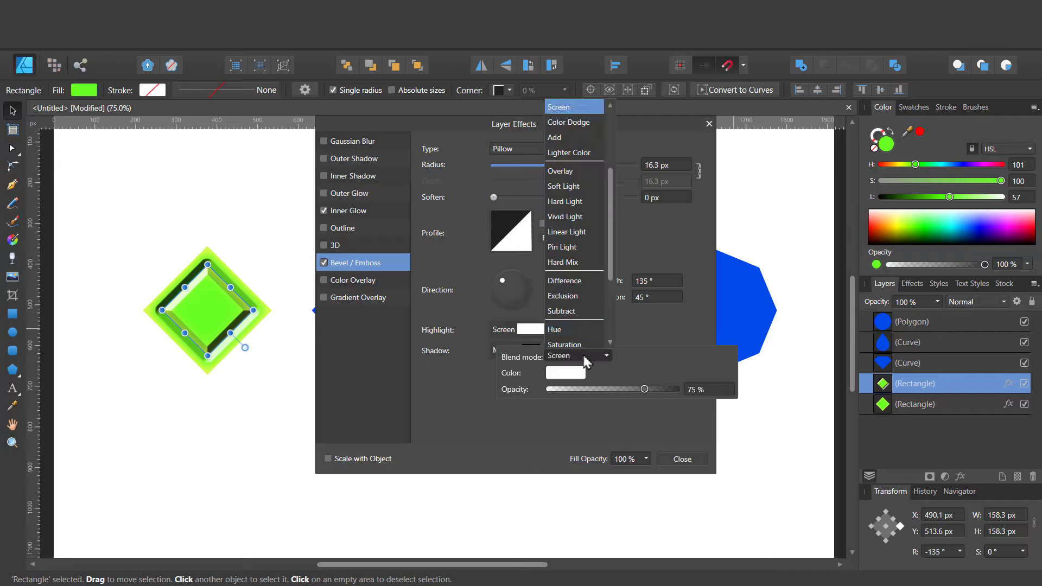
{"action": "left_click", "coordinate": [564, 141]}
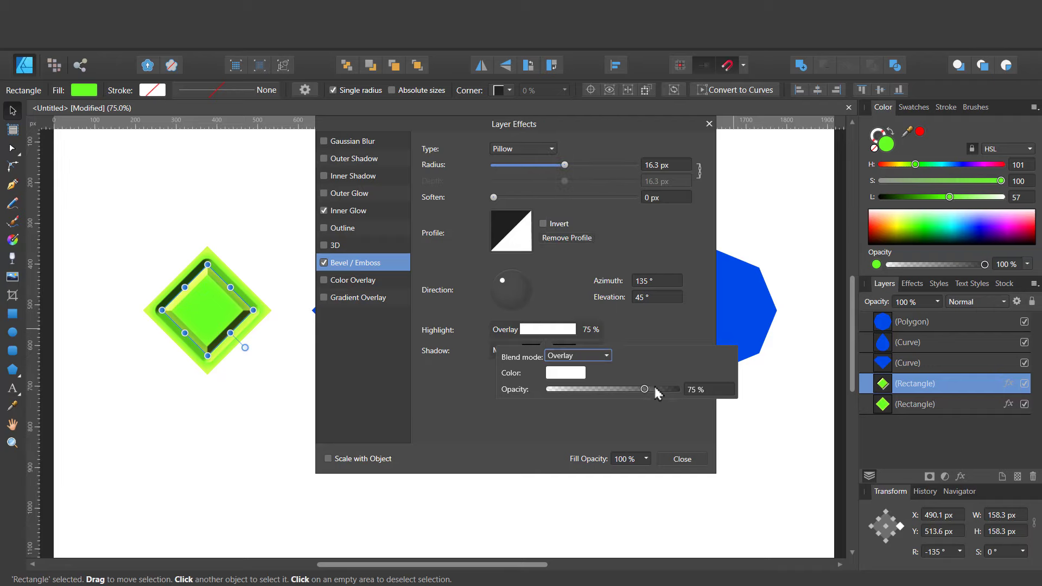
{"action": "left_click_drag", "start_coordinate": [645, 389], "coordinate": [667, 390]}
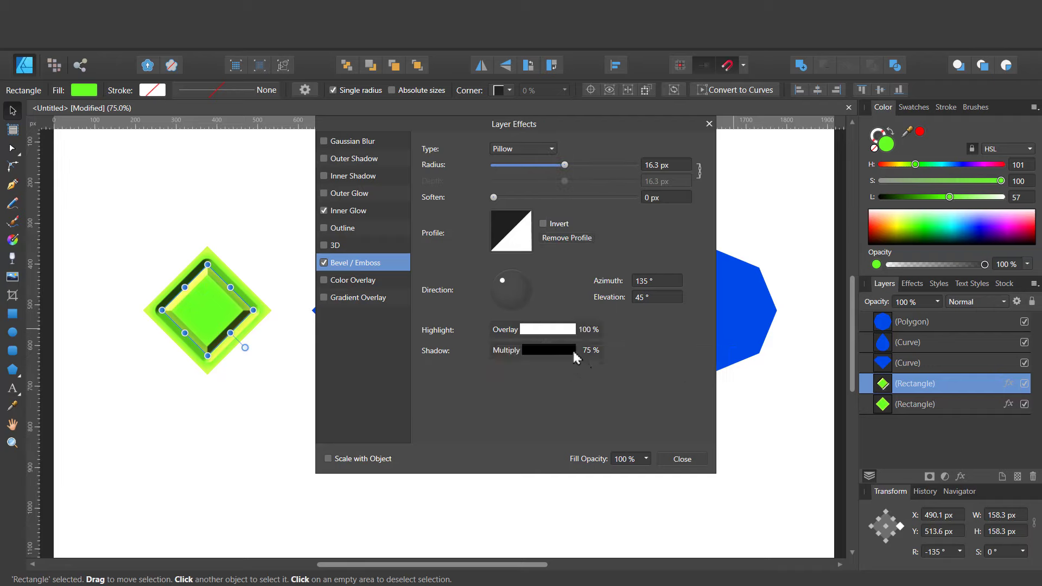
{"action": "left_click", "coordinate": [575, 352]}
{"action": "left_click", "coordinate": [589, 378]}
{"action": "left_click", "coordinate": [596, 276]}
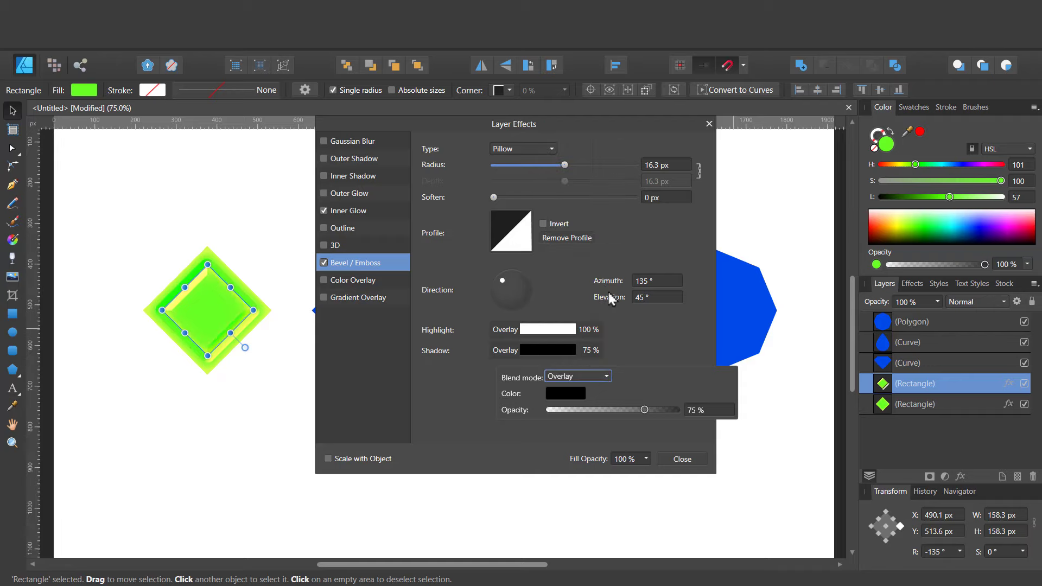
{"action": "left_click_drag", "start_coordinate": [638, 411], "coordinate": [760, 421]}
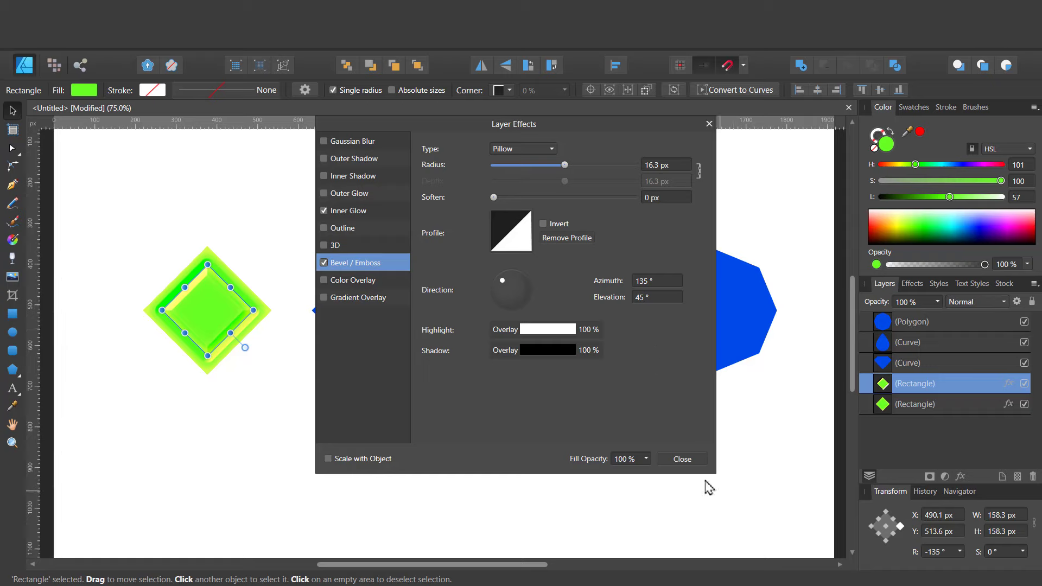
{"action": "left_click", "coordinate": [684, 459]}
Give the outer green diamond an Inner bevel with linear profile and about 44 px radius.
{"action": "left_click", "coordinate": [1008, 404]}
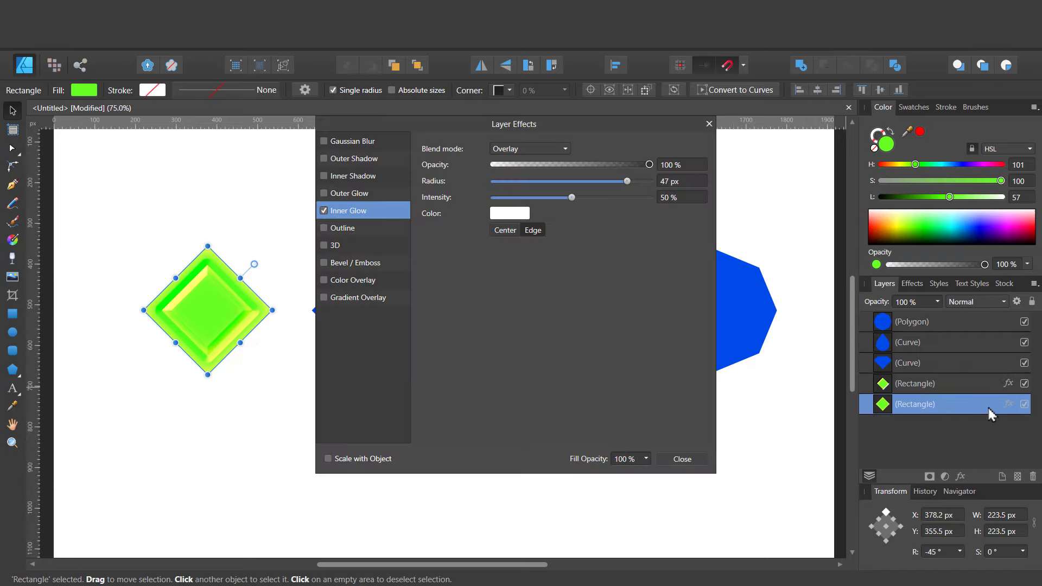
{"action": "left_click", "coordinate": [355, 263]}
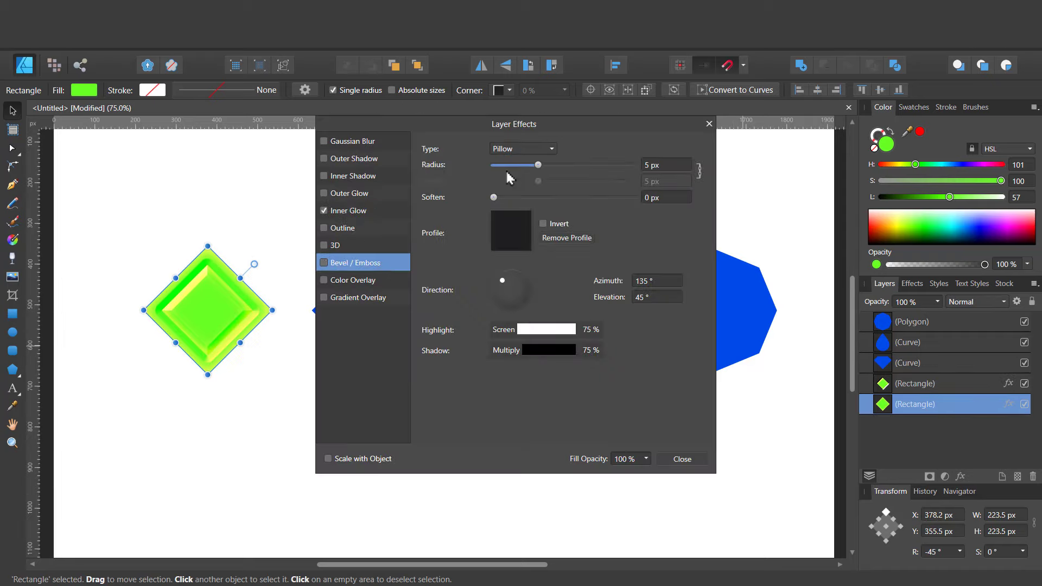
{"action": "left_click", "coordinate": [523, 149]}
{"action": "left_click", "coordinate": [521, 174]}
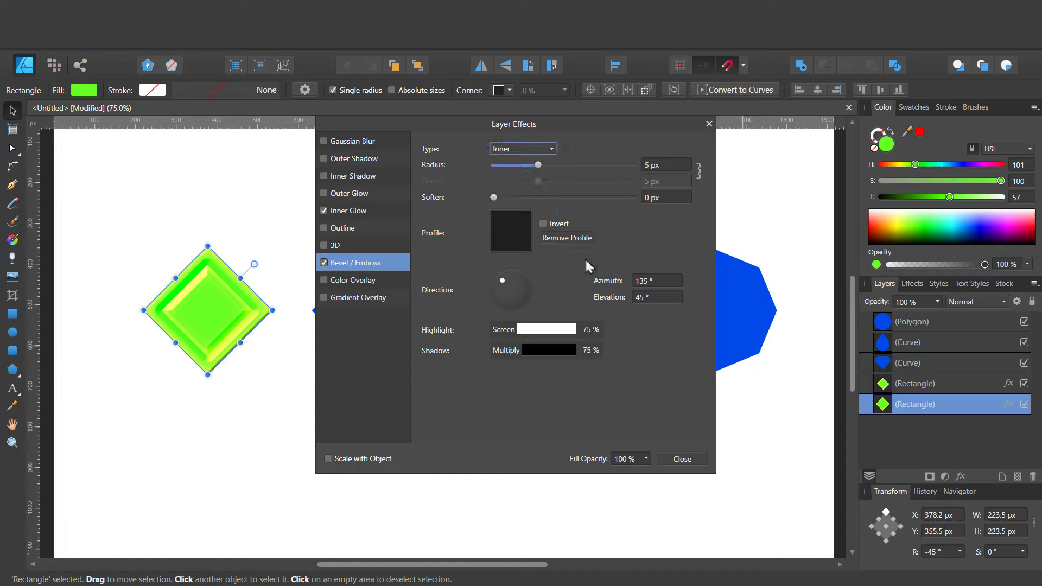
{"action": "left_click", "coordinate": [567, 165]}
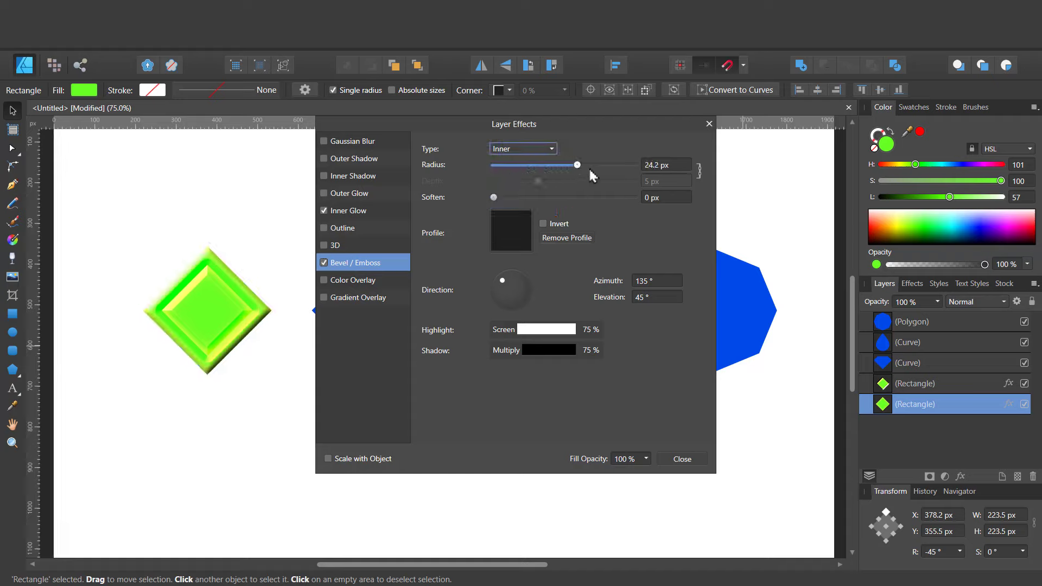
{"action": "left_click_drag", "start_coordinate": [568, 171], "coordinate": [574, 166]}
{"action": "left_click", "coordinate": [512, 237]}
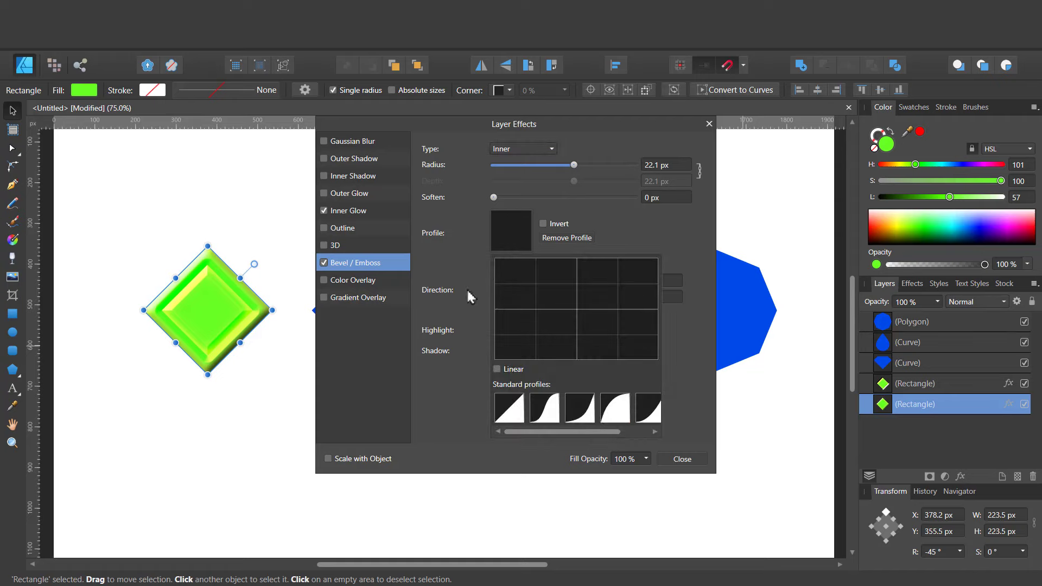
{"action": "left_click", "coordinate": [507, 418]}
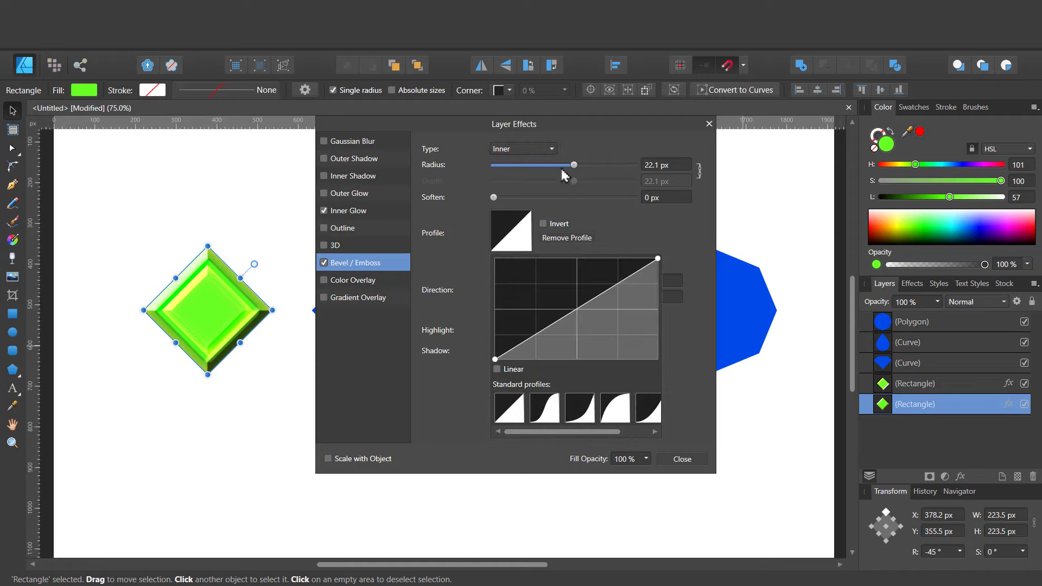
{"action": "mouse_move", "coordinate": [563, 170]}
{"action": "left_mouse_down"}
{"action": "mouse_move", "coordinate": [550, 172]}
{"action": "mouse_move", "coordinate": [609, 165]}
{"action": "left_mouse_up"}
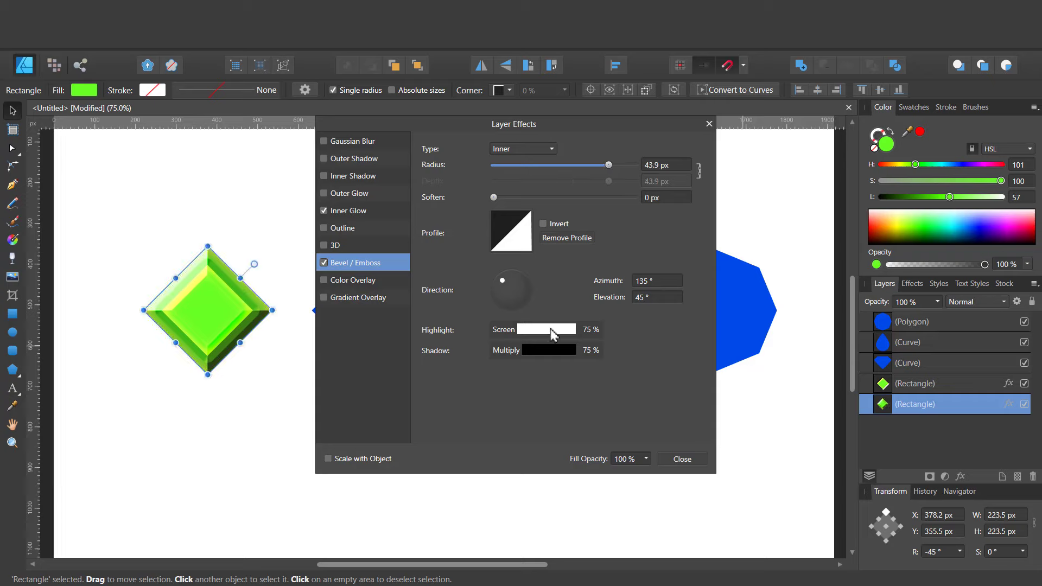
Set the bevel highlight to Lighten at 29% and the shadow to Hard Light at 21%.
{"action": "left_click", "coordinate": [552, 333]}
{"action": "left_click", "coordinate": [589, 357]}
{"action": "scroll", "coordinate": [595, 250], "scroll_direction": "down", "scroll_amount": 2}
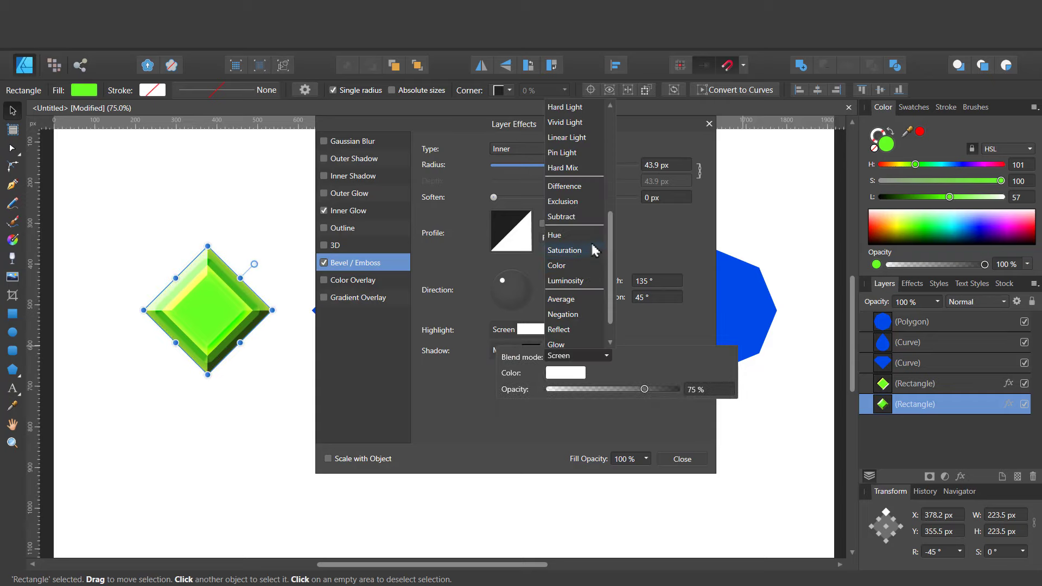
{"action": "scroll", "coordinate": [570, 244], "scroll_direction": "up", "scroll_amount": 3}
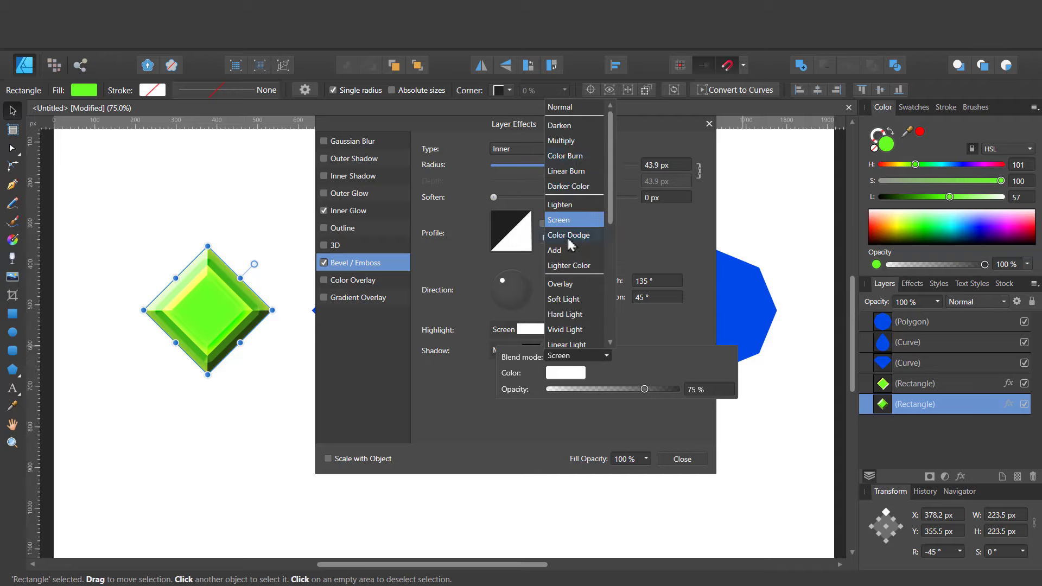
{"action": "left_click", "coordinate": [564, 204]}
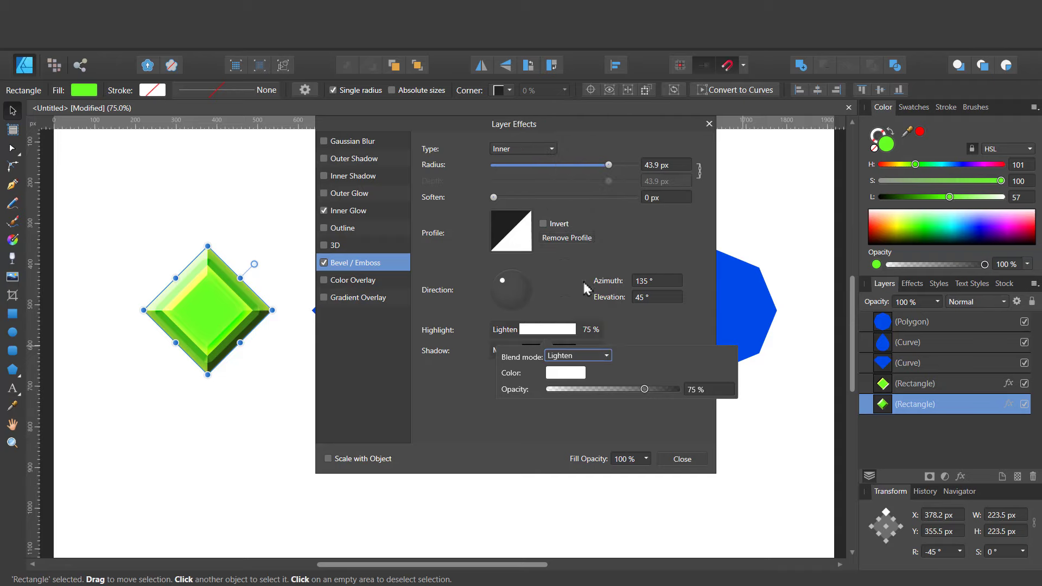
{"action": "left_click", "coordinate": [594, 389]}
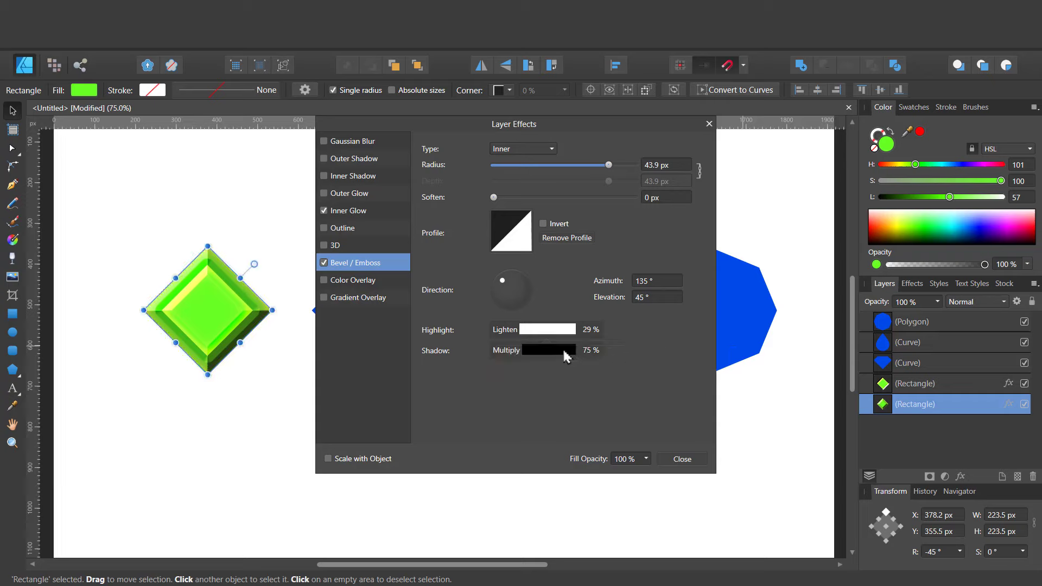
{"action": "left_click", "coordinate": [564, 350]}
{"action": "left_click", "coordinate": [589, 381]}
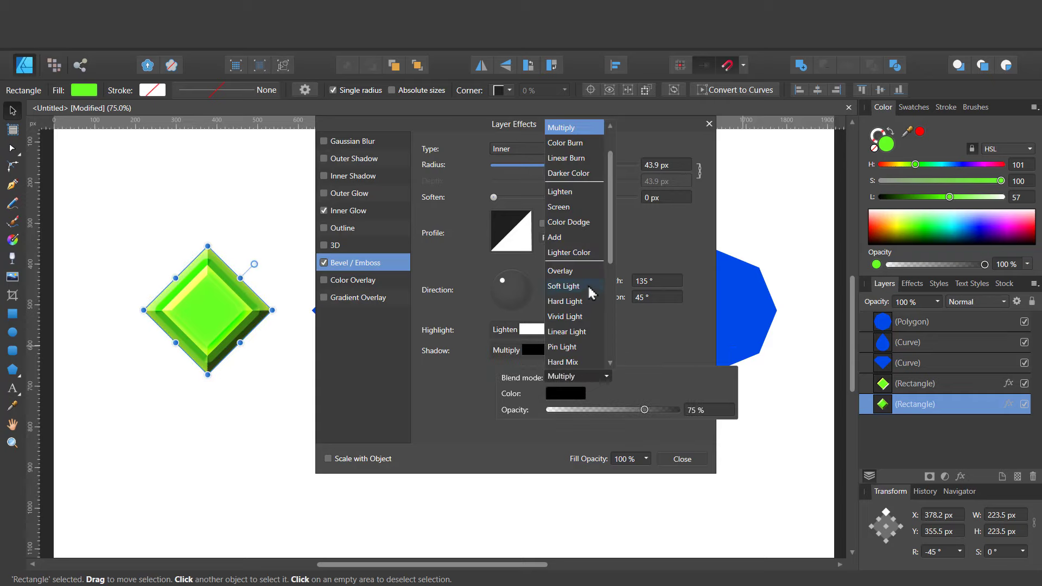
{"action": "left_click", "coordinate": [579, 304]}
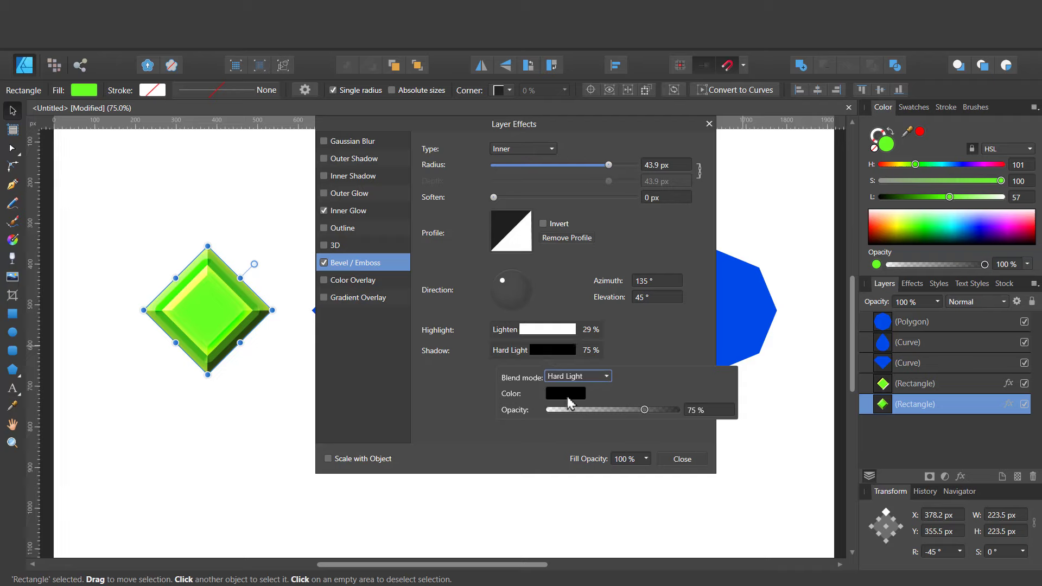
{"action": "left_click_drag", "start_coordinate": [570, 415], "coordinate": [579, 417]}
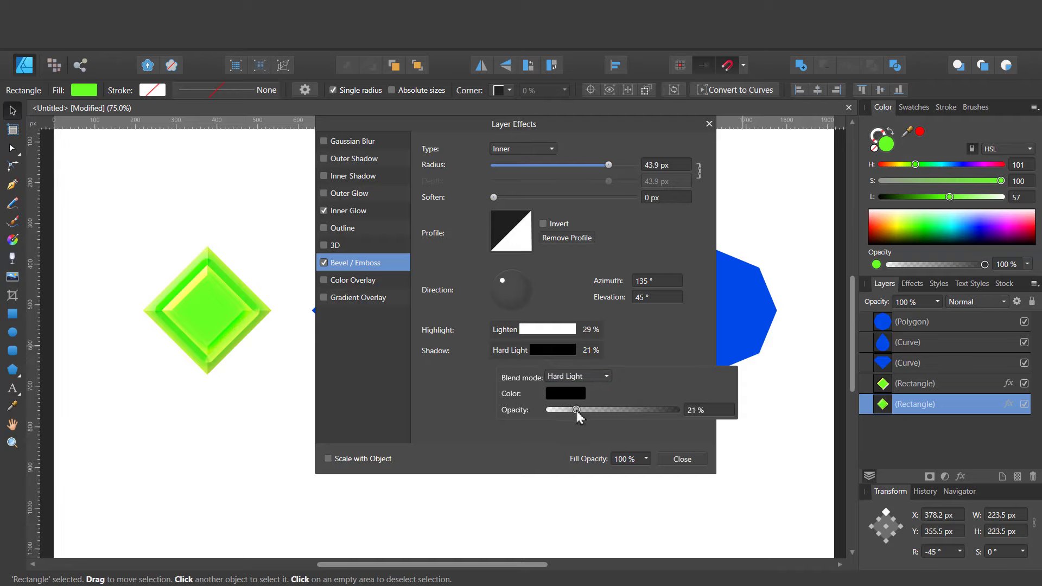
{"action": "left_click", "coordinate": [683, 460]}
Apply a Gaussian Blur of about 7 px to the inner green diamond.
{"action": "left_click", "coordinate": [974, 387]}
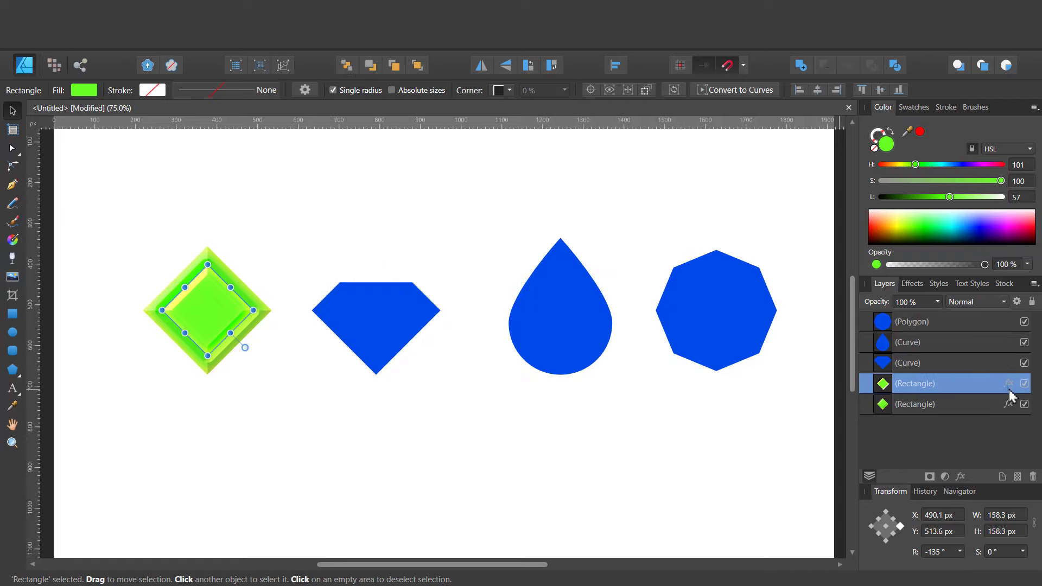
{"action": "left_click", "coordinate": [1008, 384]}
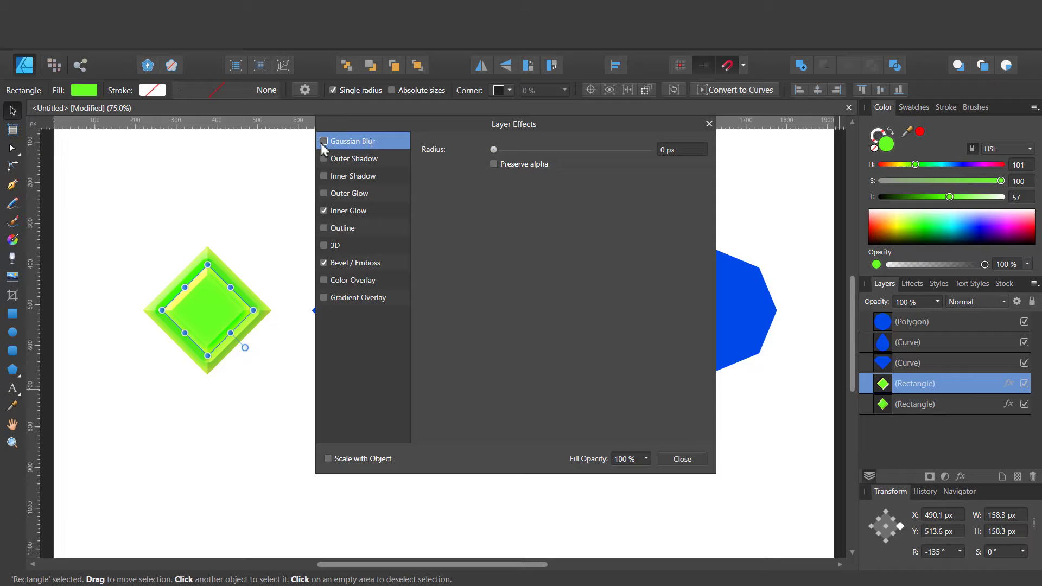
{"action": "left_click_drag", "start_coordinate": [502, 152], "coordinate": [552, 159]}
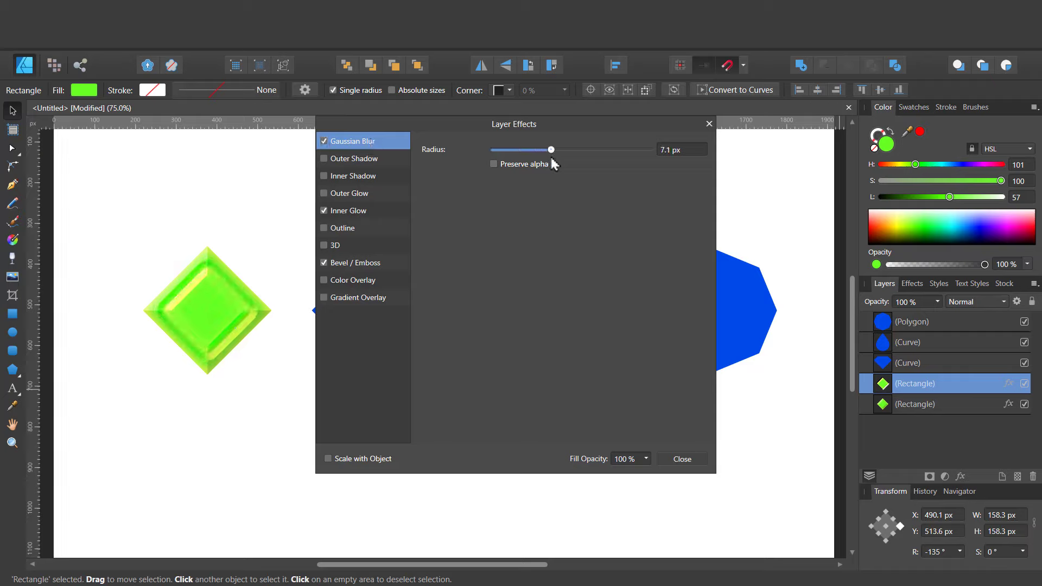
{"action": "left_click", "coordinate": [678, 460]}
{"action": "left_click", "coordinate": [437, 439]}
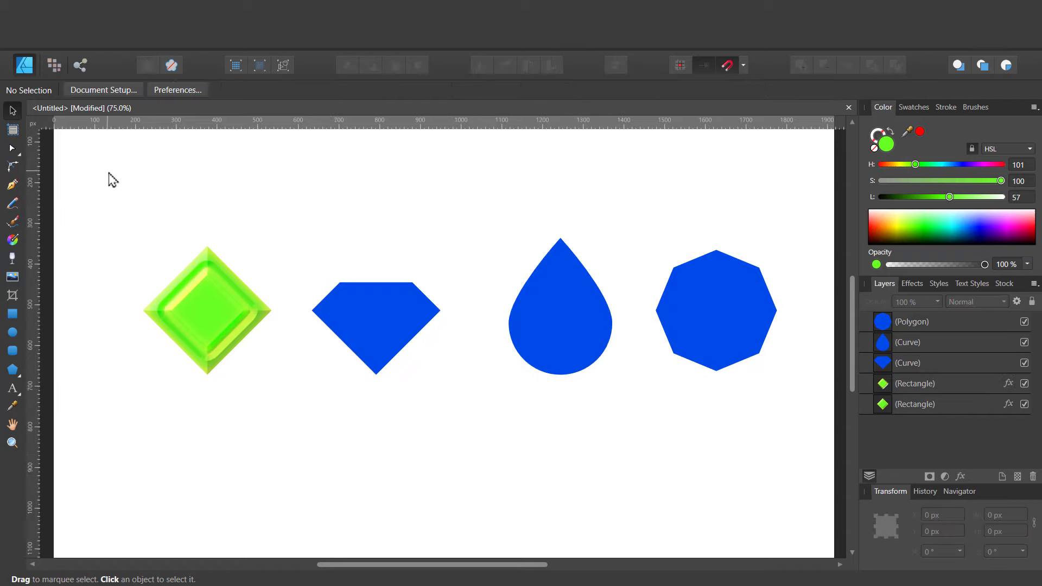
Recolour the blue cut-gem shape to pale cyan (HSL 178, 85, 77).
{"action": "left_click", "coordinate": [389, 340]}
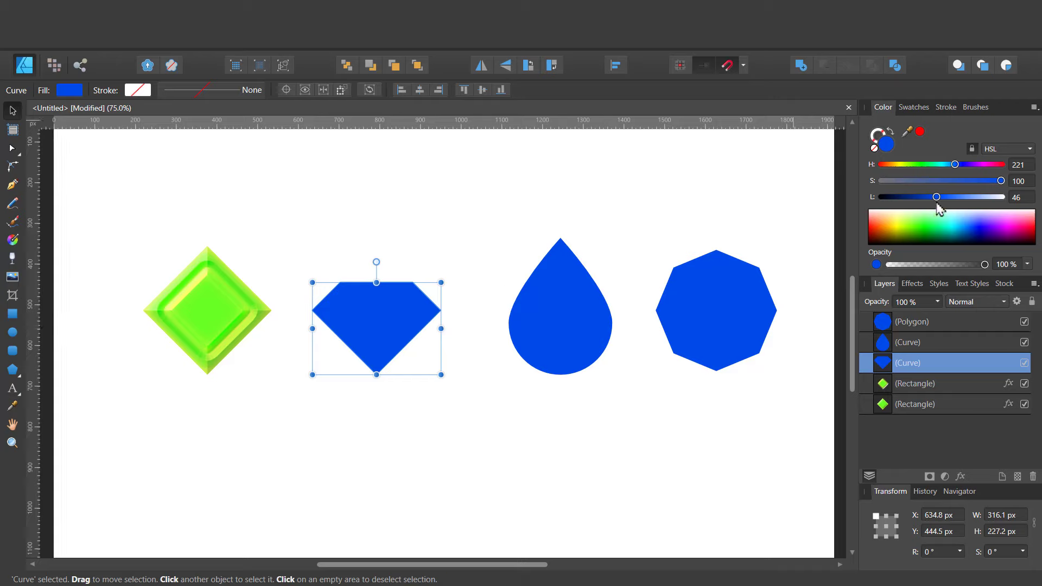
{"action": "left_click", "coordinate": [940, 164]}
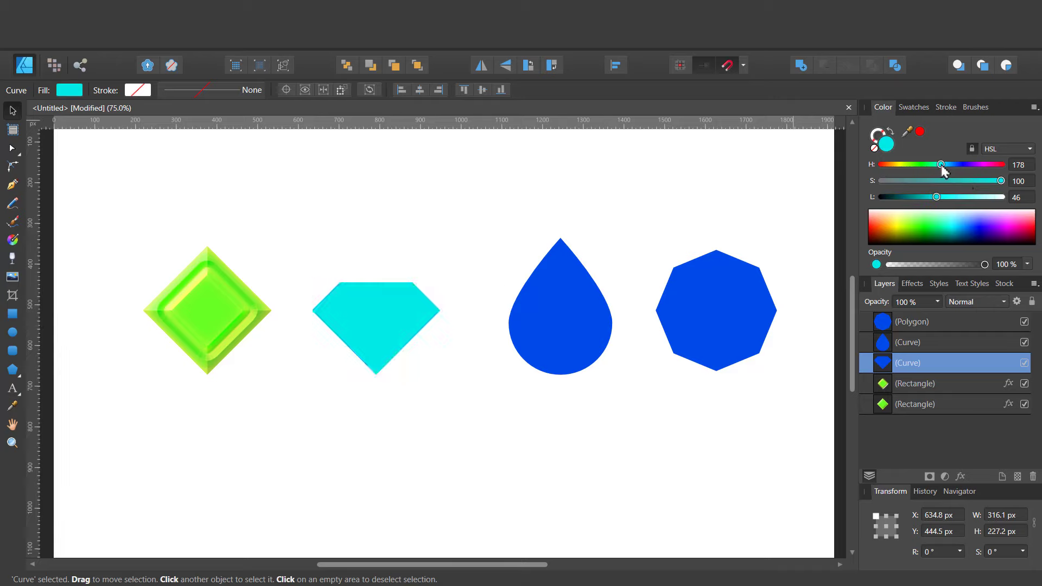
{"action": "left_click", "coordinate": [976, 197]}
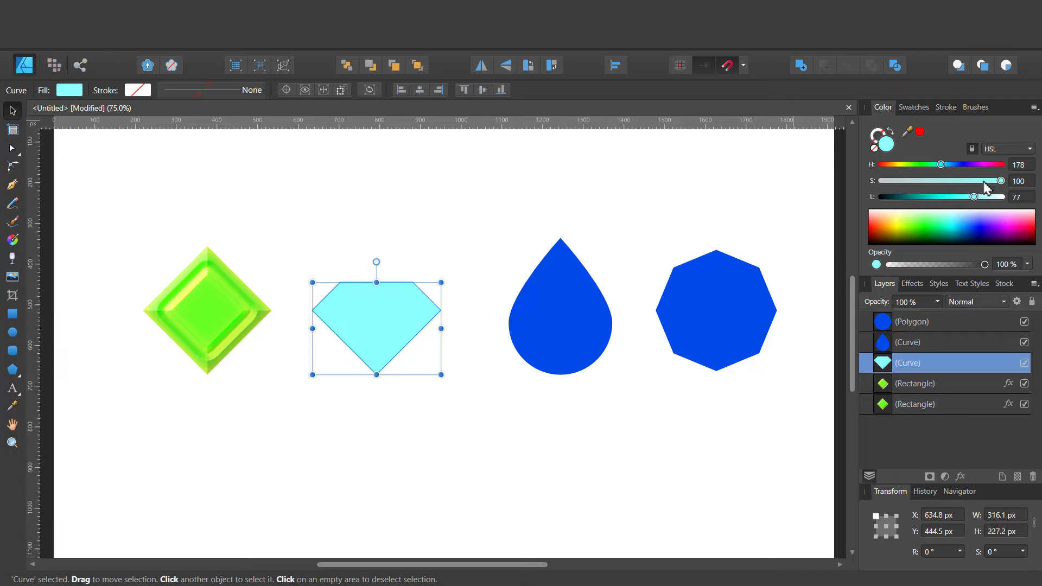
{"action": "left_click", "coordinate": [983, 181]}
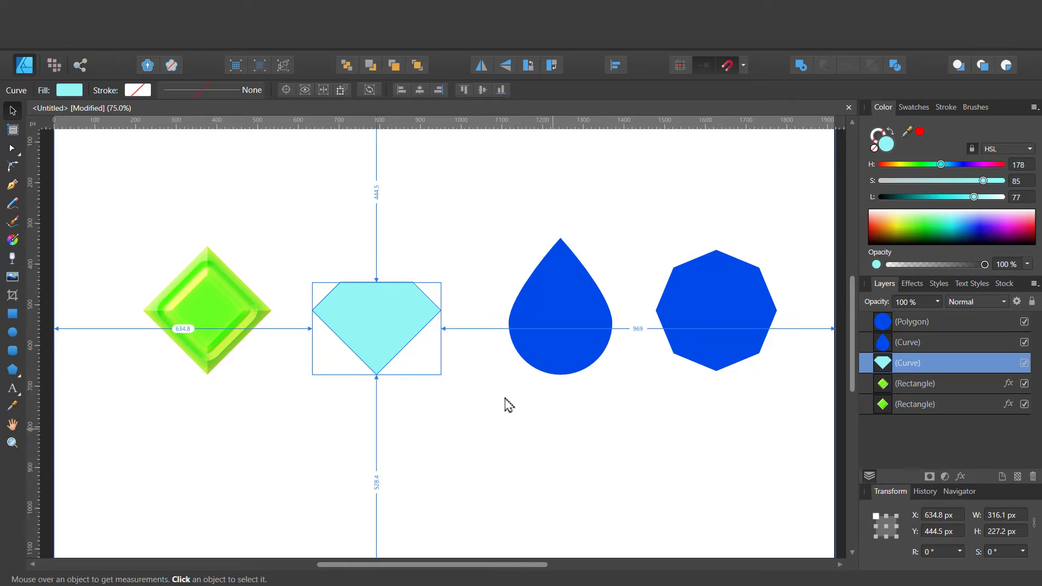
Add two progressively narrower, lighter duplicate facets down the middle of the cyan gem.
{"action": "key", "text": "ctrl+j"}
{"action": "left_click_drag", "start_coordinate": [440, 328], "coordinate": [413, 335]}
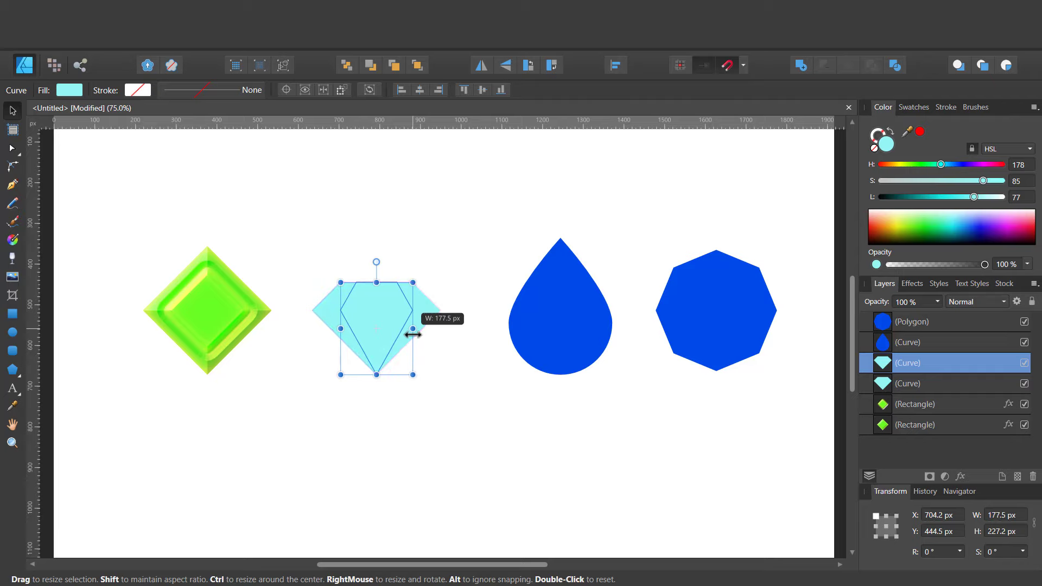
{"action": "left_click", "coordinate": [982, 198]}
{"action": "key", "text": "ctrl+j"}
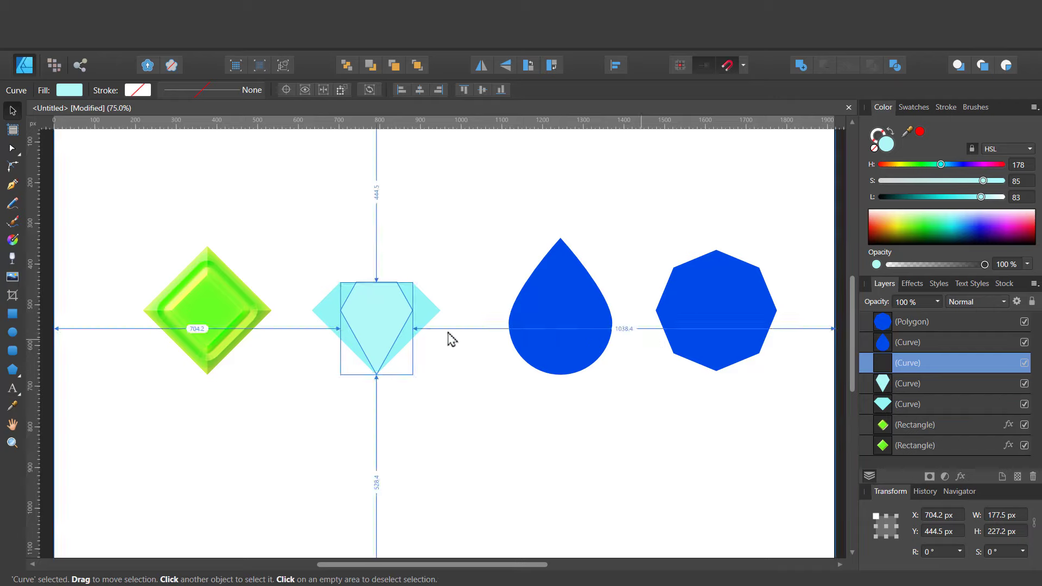
{"action": "left_click_drag", "start_coordinate": [412, 328], "coordinate": [387, 329]}
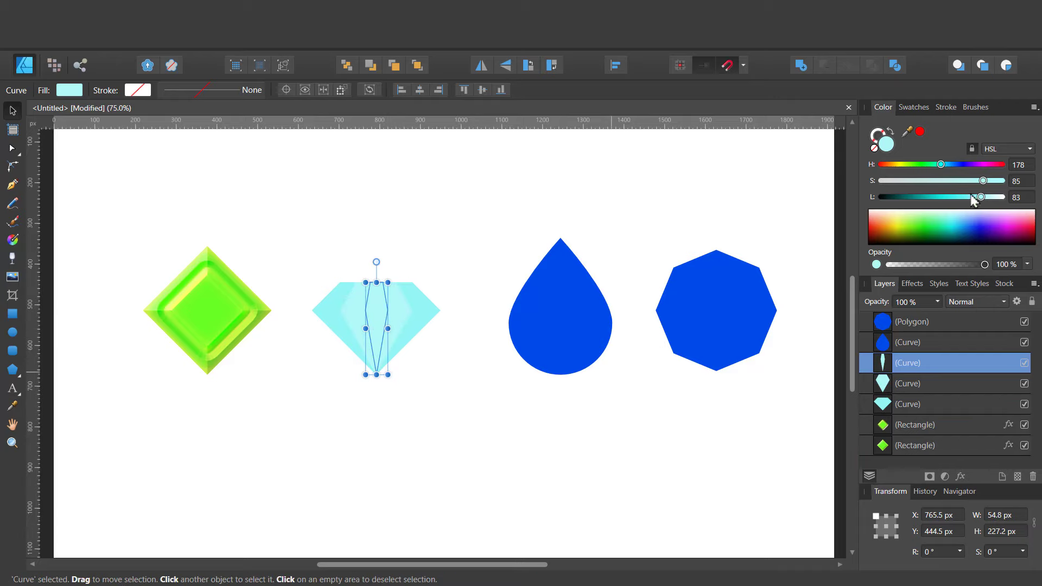
{"action": "left_click_drag", "start_coordinate": [972, 198], "coordinate": [975, 198]}
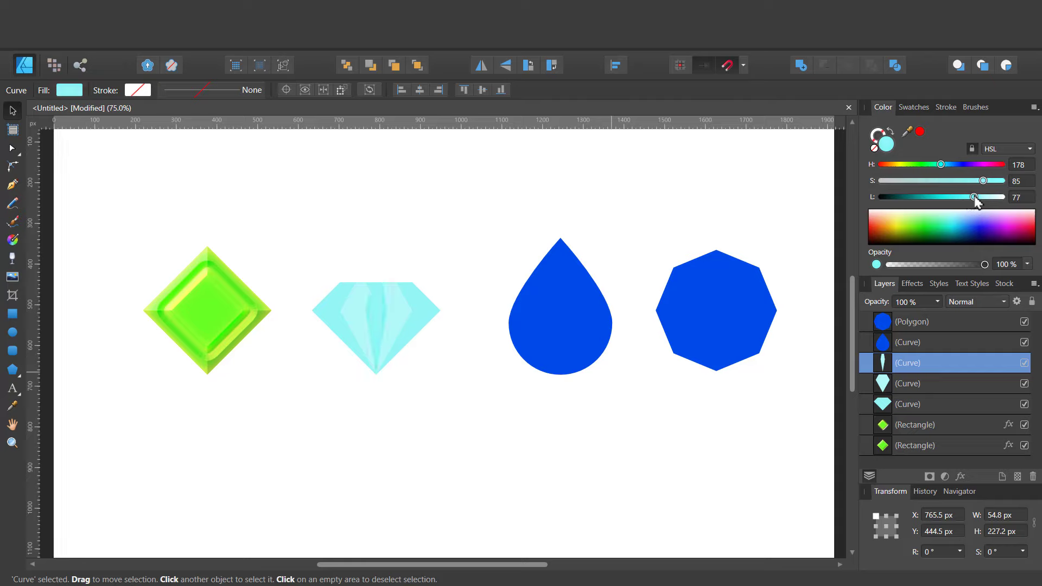
{"action": "left_click", "coordinate": [541, 454]}
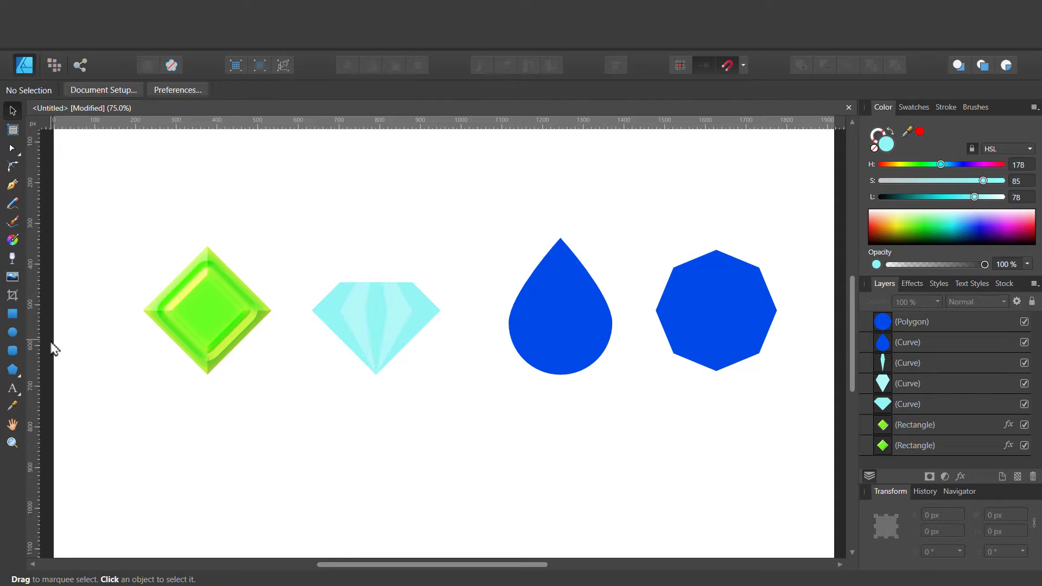
Draw a rectangle over the gem's lower half, its top aligned with the gem's widest edge.
{"action": "left_click", "coordinate": [323, 313]}
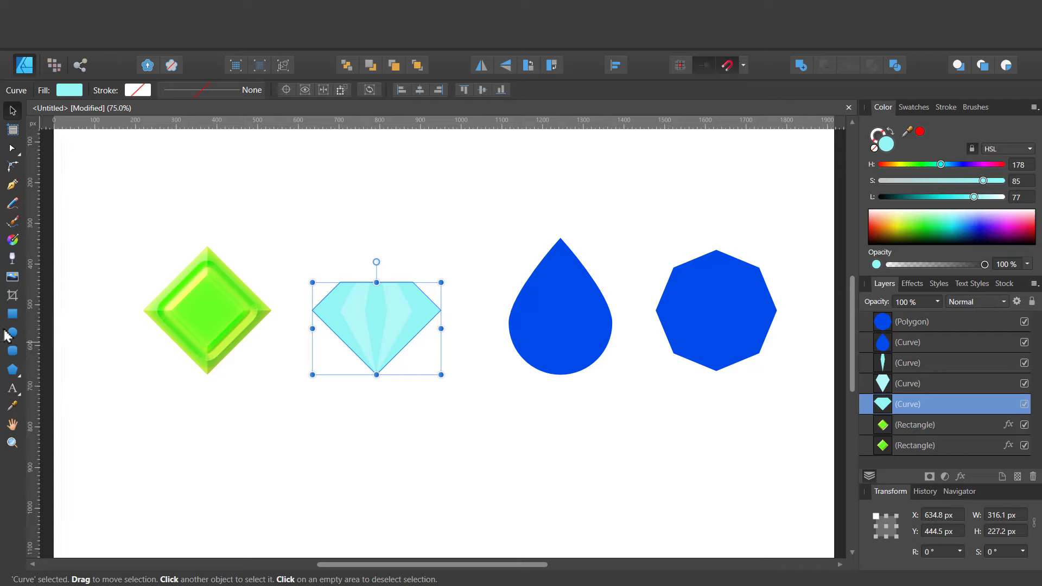
{"action": "left_click", "coordinate": [12, 318]}
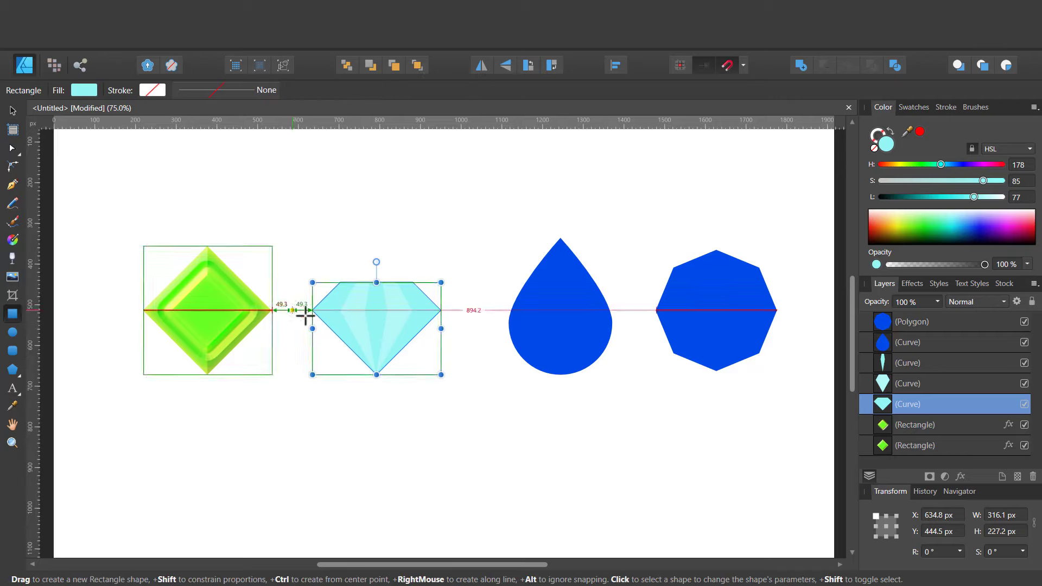
{"action": "left_click_drag", "start_coordinate": [292, 310], "coordinate": [473, 457]}
{"action": "key", "text": "v"}
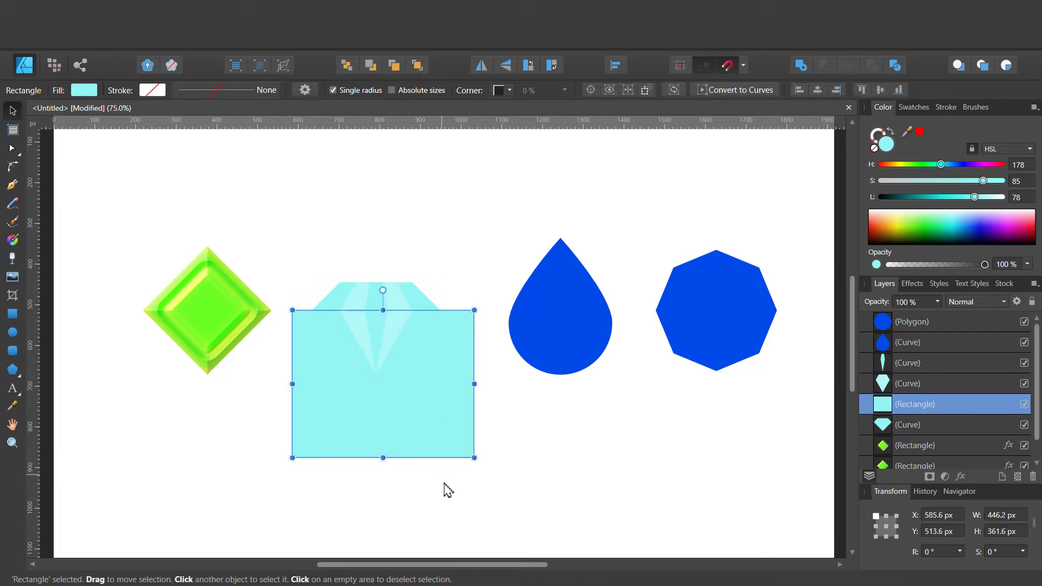
{"action": "left_click_drag", "start_coordinate": [361, 433], "coordinate": [365, 428]}
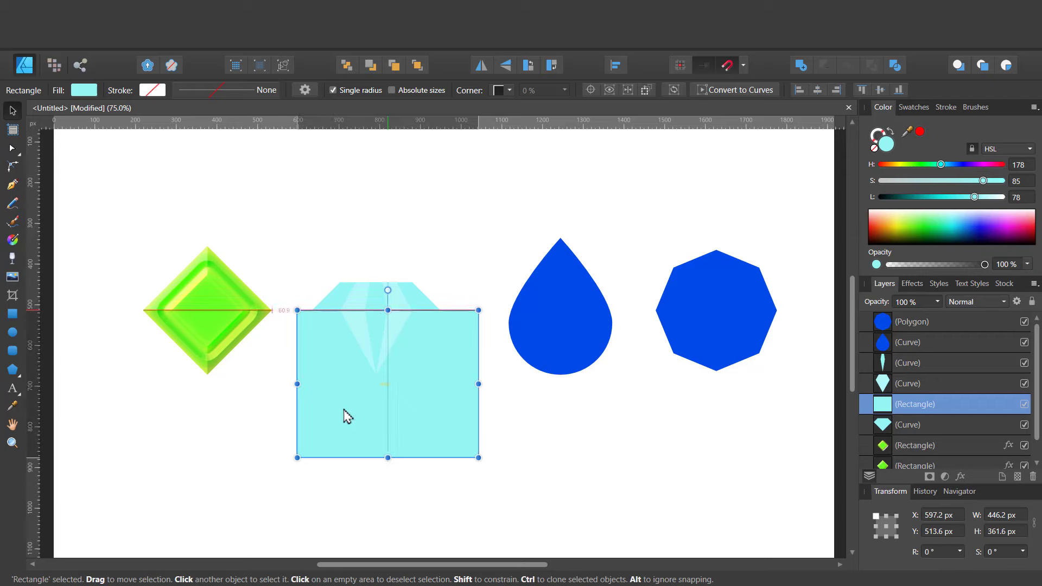
{"action": "left_click_drag", "start_coordinate": [423, 410], "coordinate": [412, 415]}
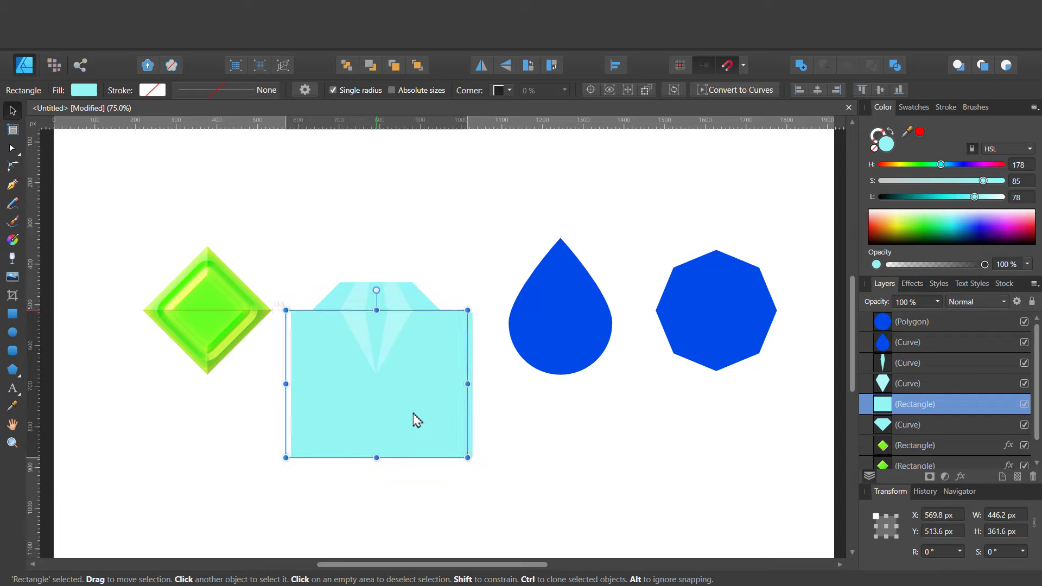
Intersect a duplicate of the gem with the rectangle to split off its lower half.
{"action": "left_click", "coordinate": [429, 309]}
{"action": "key", "text": "ctrl+j"}
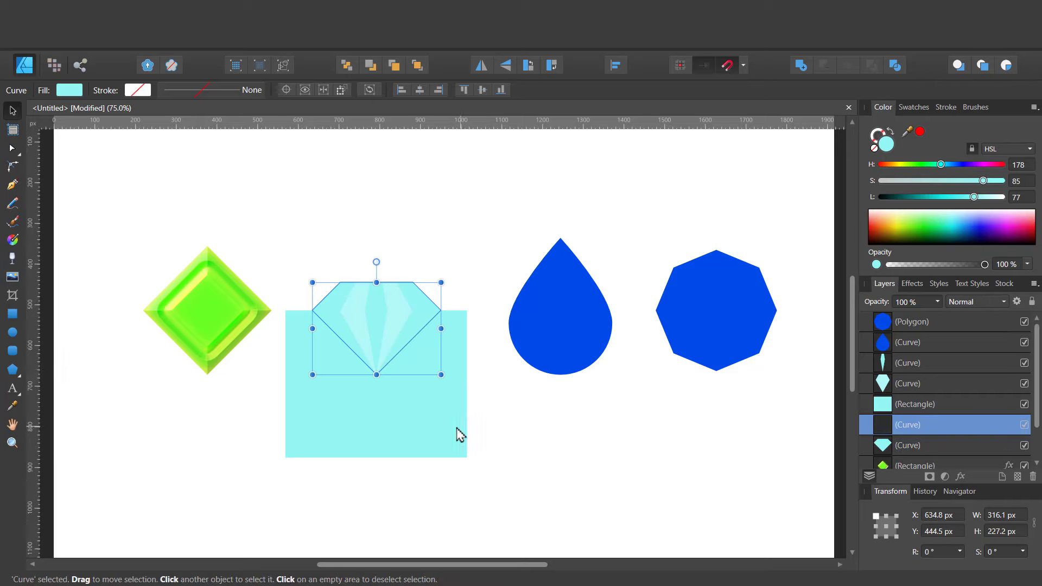
{"action": "left_click", "coordinate": [454, 436], "text": "shift"}
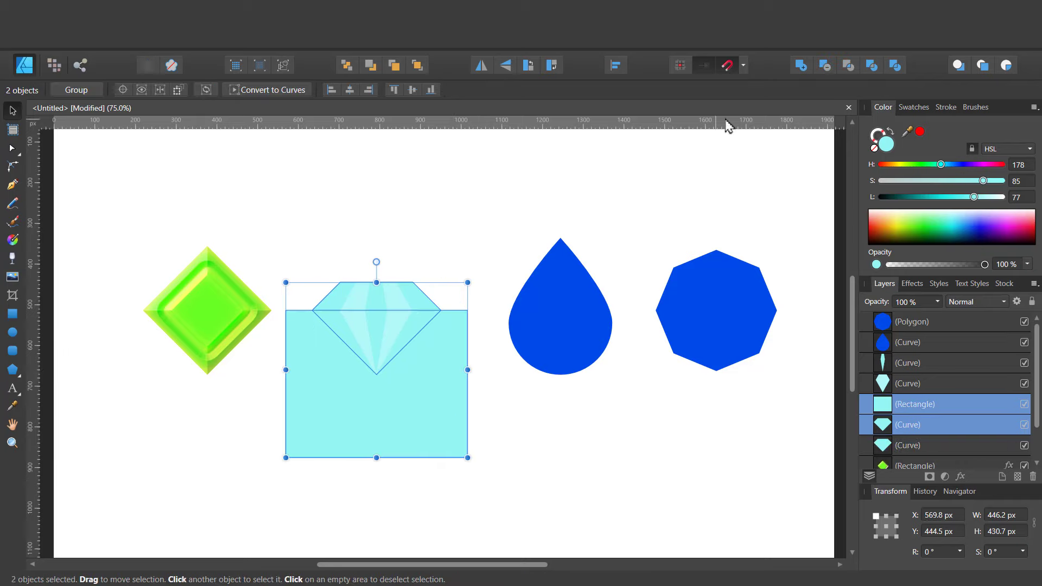
{"action": "left_click", "coordinate": [848, 66]}
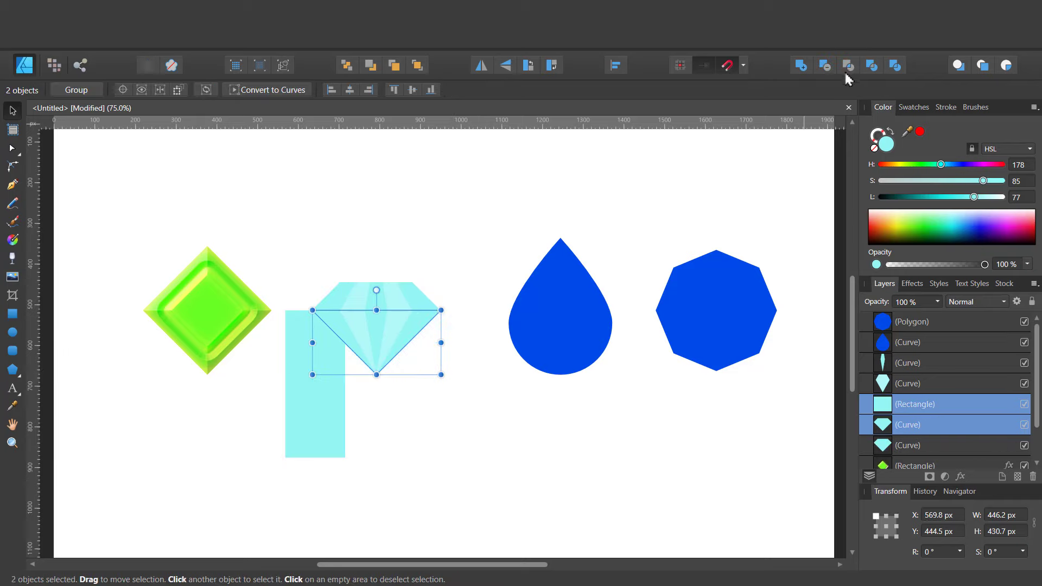
Fill the gem's lower piece with a vertical linear gradient from its centre to the bottom tip.
{"action": "left_click", "coordinate": [15, 241]}
{"action": "left_click", "coordinate": [171, 92]}
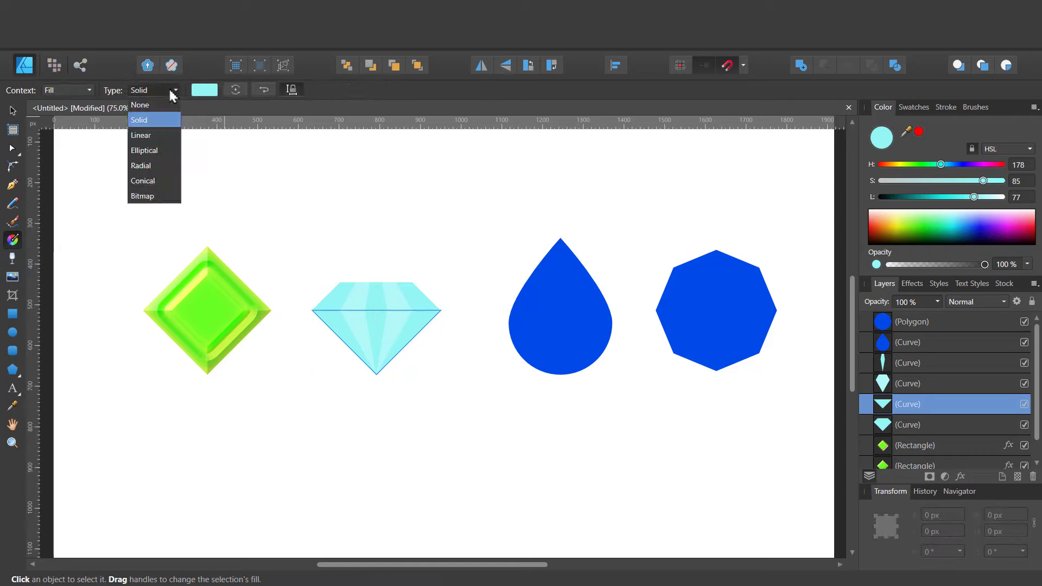
{"action": "left_click", "coordinate": [84, 93]}
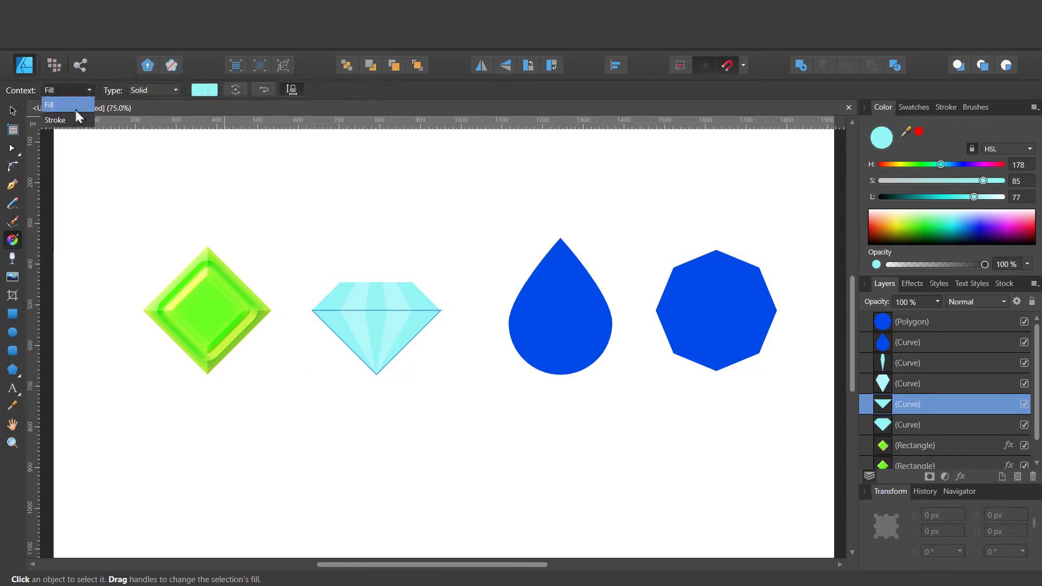
{"action": "left_click", "coordinate": [123, 167]}
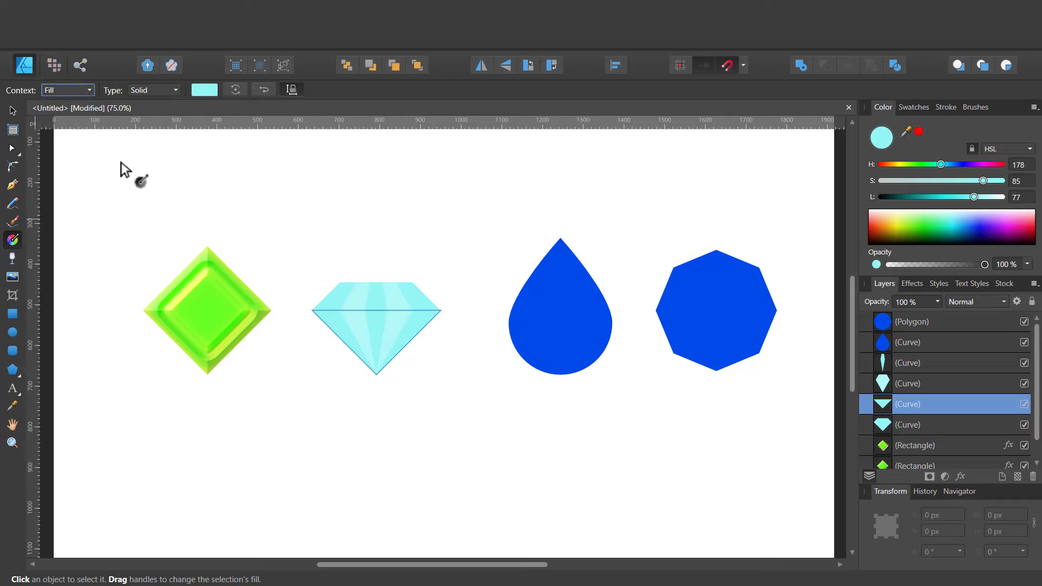
{"action": "left_click", "coordinate": [163, 92]}
{"action": "left_click", "coordinate": [147, 135]}
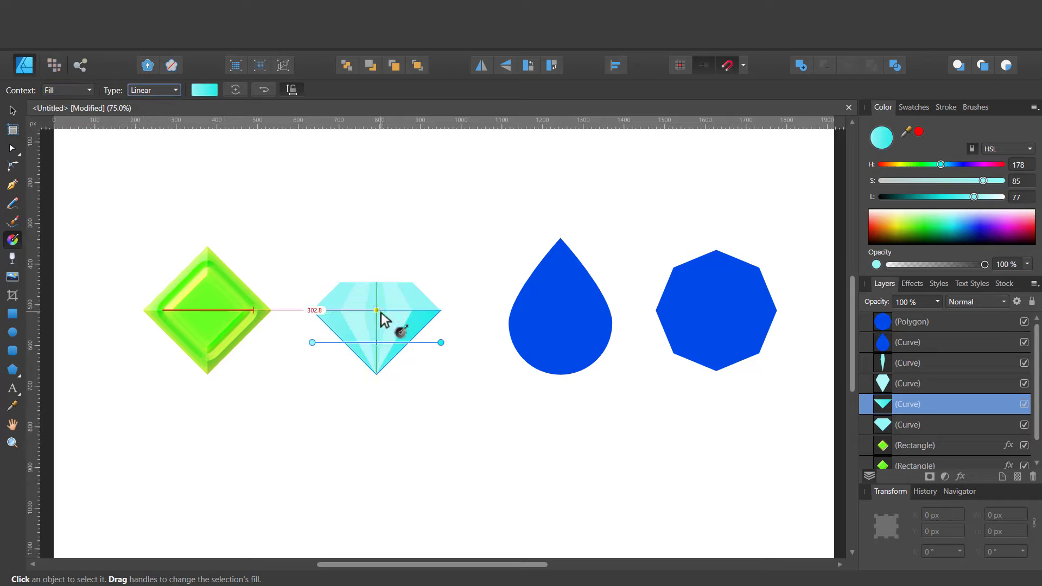
{"action": "left_click_drag", "start_coordinate": [377, 310], "coordinate": [377, 375]}
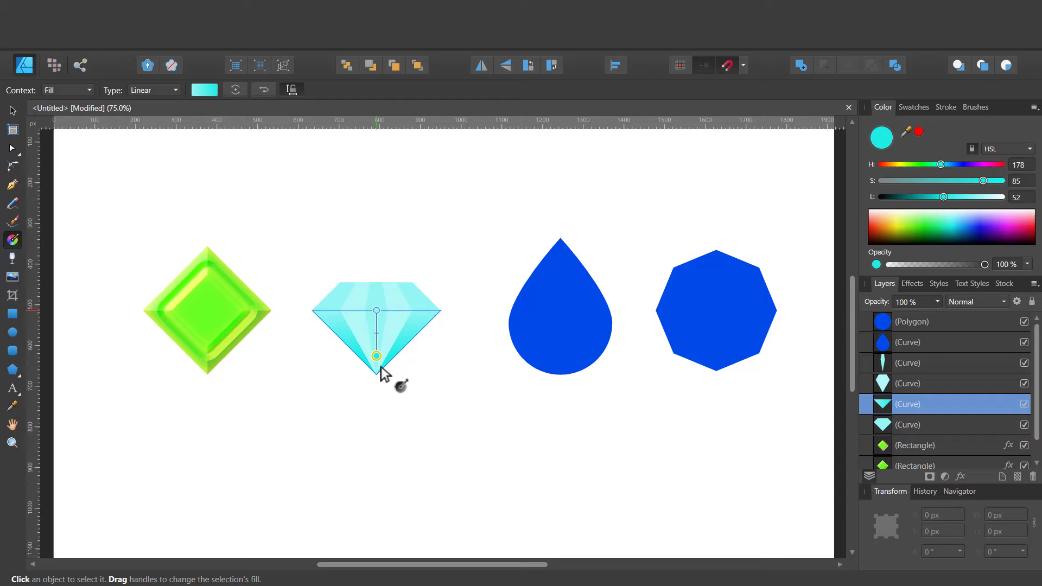
{"action": "left_click", "coordinate": [235, 90]}
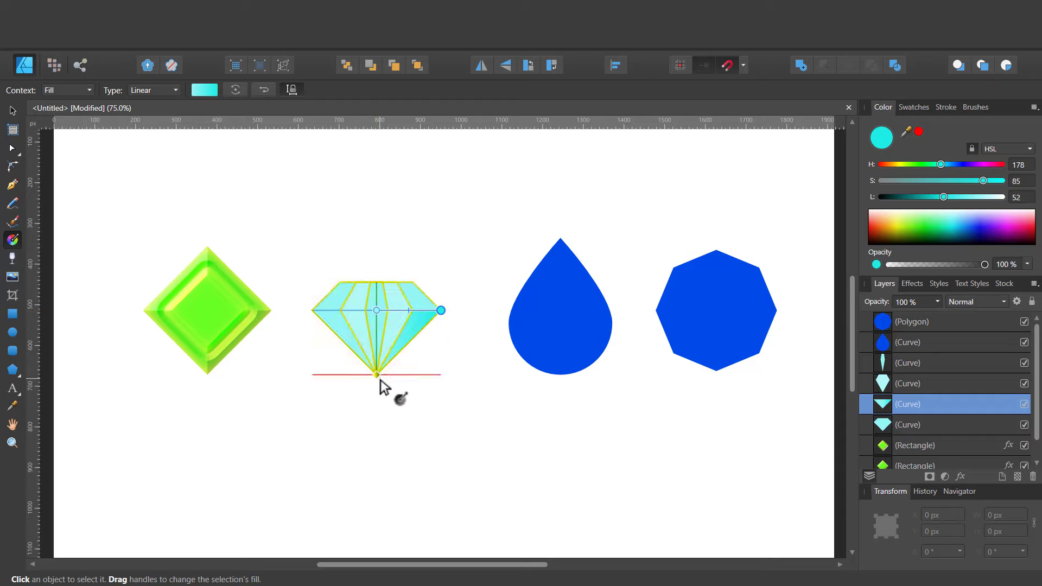
{"action": "key", "text": "ctrl+z"}
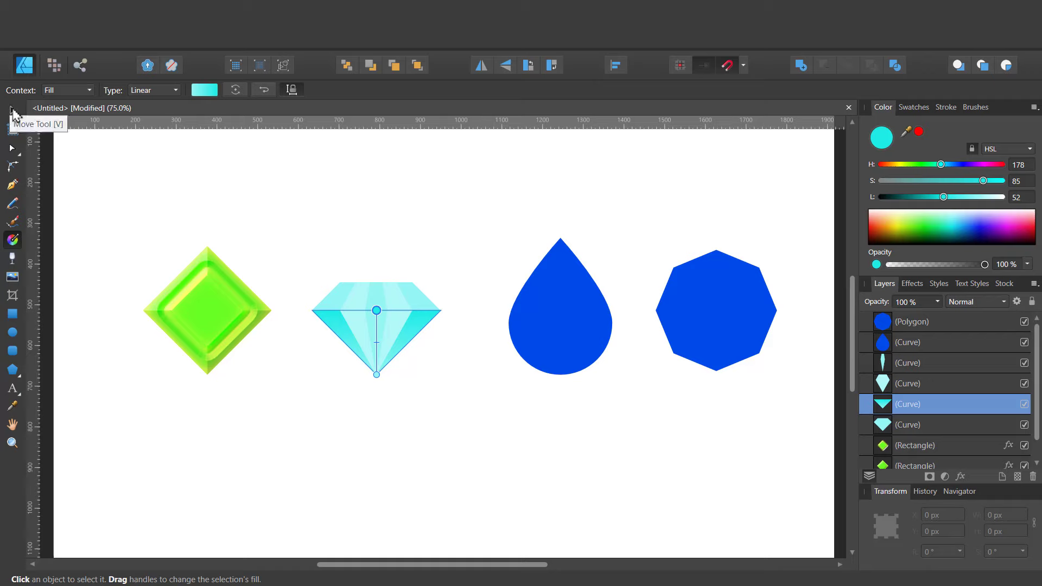
{"action": "left_click", "coordinate": [12, 110]}
Set the two inner facet pieces of the cyan gem to about 70% opacity.
{"action": "left_click", "coordinate": [388, 325]}
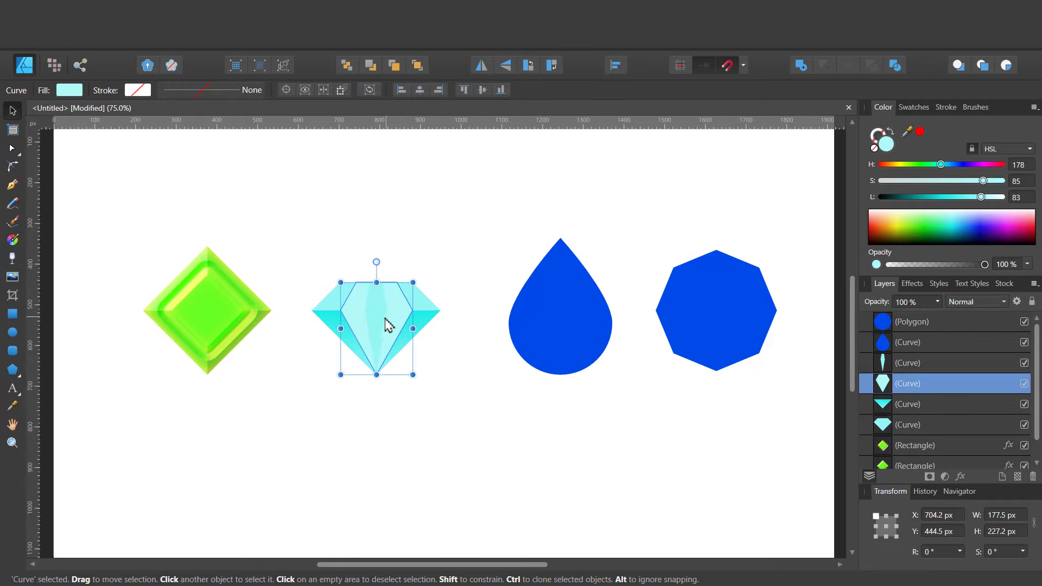
{"action": "left_click", "coordinate": [937, 302]}
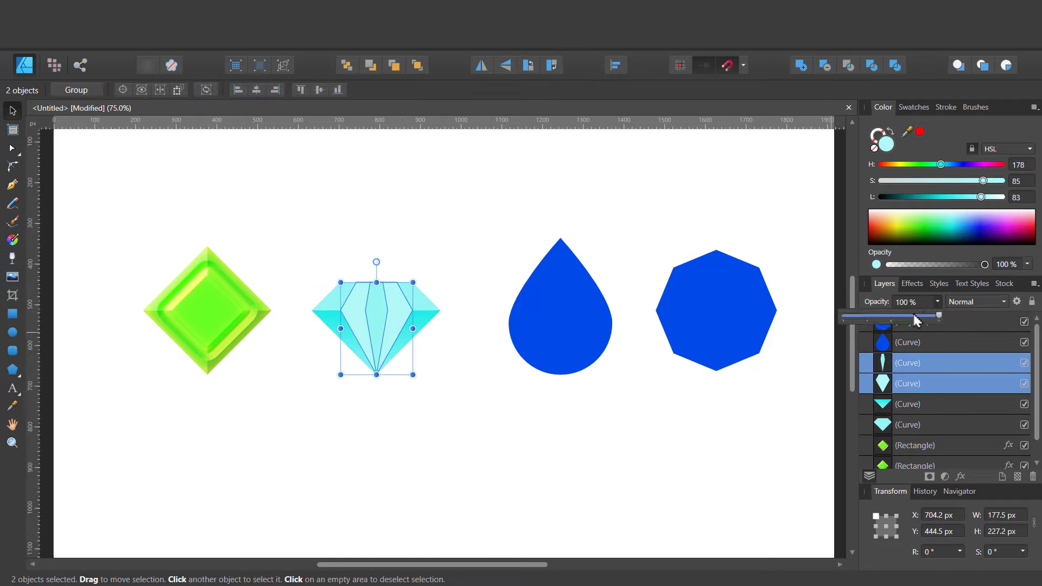
{"action": "left_click", "coordinate": [910, 315]}
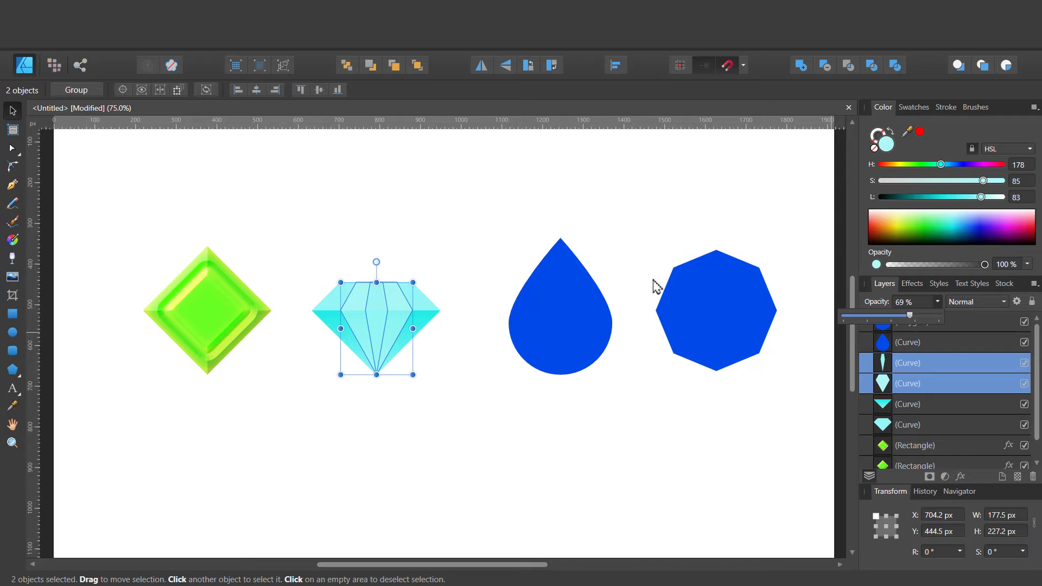
{"action": "left_click", "coordinate": [481, 239]}
Give all four gem pieces a wide white Outer Glow blended as Overlay at 44% opacity.
{"action": "left_click_drag", "start_coordinate": [280, 235], "coordinate": [508, 470]}
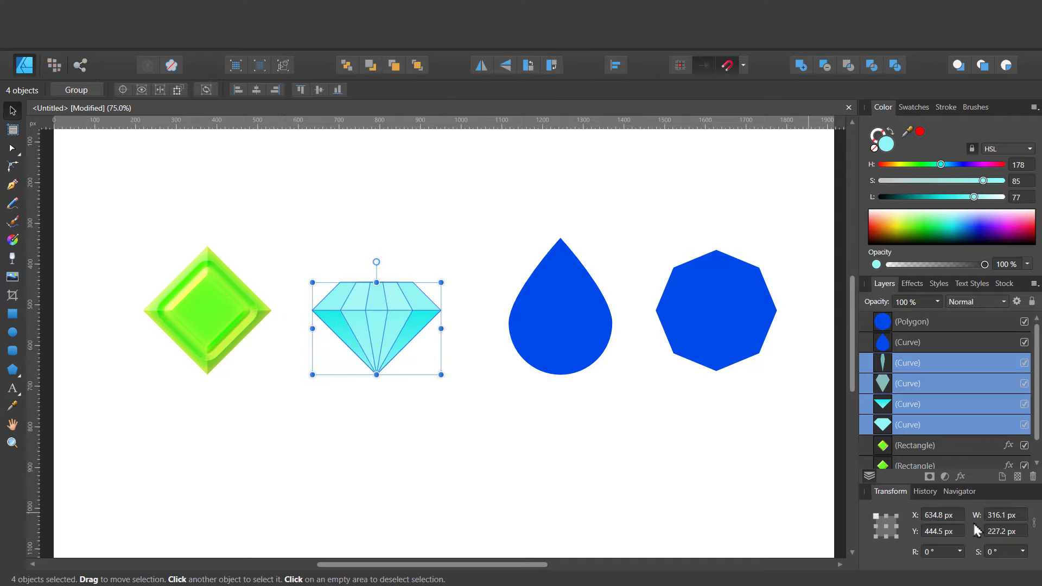
{"action": "left_click", "coordinate": [961, 477]}
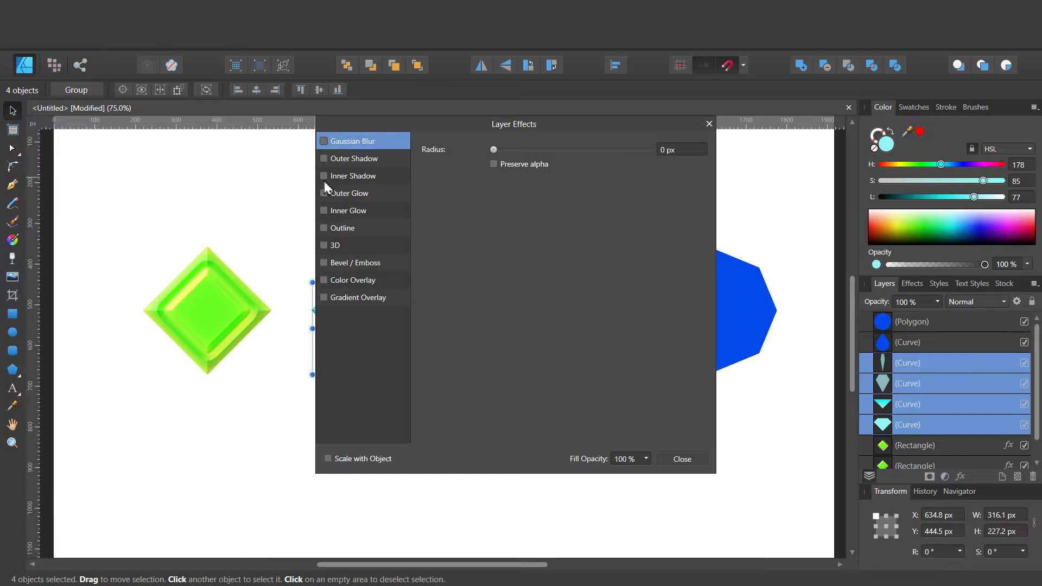
{"action": "left_click_drag", "start_coordinate": [475, 130], "coordinate": [696, 148]}
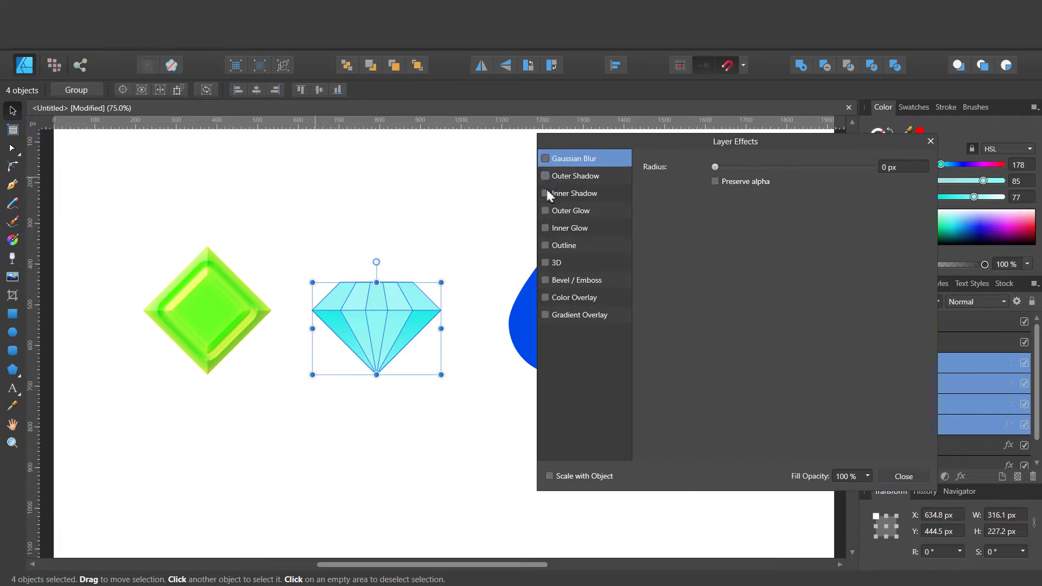
{"action": "left_click", "coordinate": [546, 211]}
{"action": "mouse_move", "coordinate": [757, 198]}
{"action": "left_mouse_down"}
{"action": "mouse_move", "coordinate": [813, 215]}
{"action": "mouse_move", "coordinate": [864, 199]}
{"action": "left_mouse_up"}
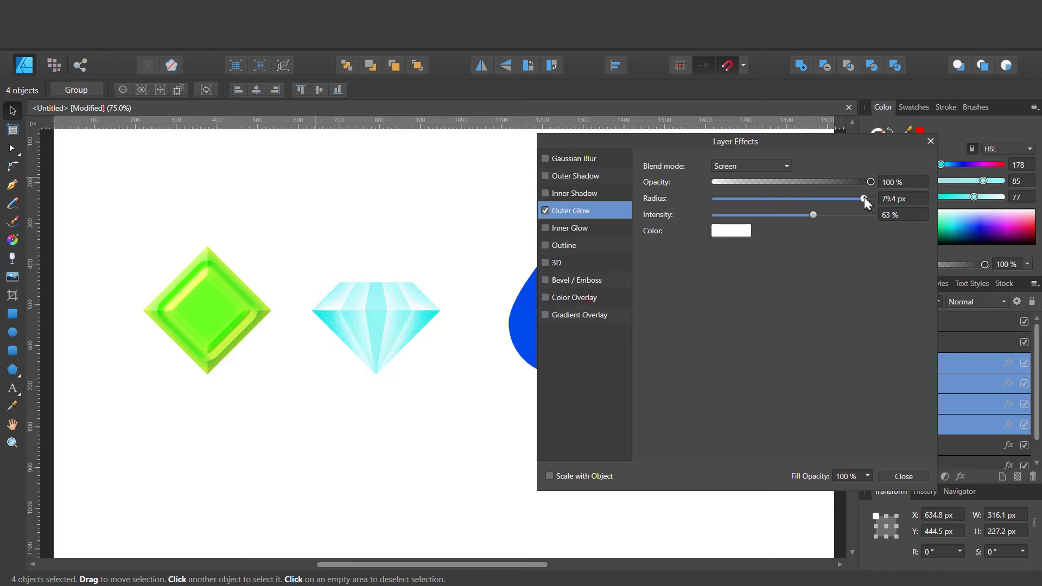
{"action": "left_click", "coordinate": [774, 166]}
{"action": "left_click", "coordinate": [757, 246]}
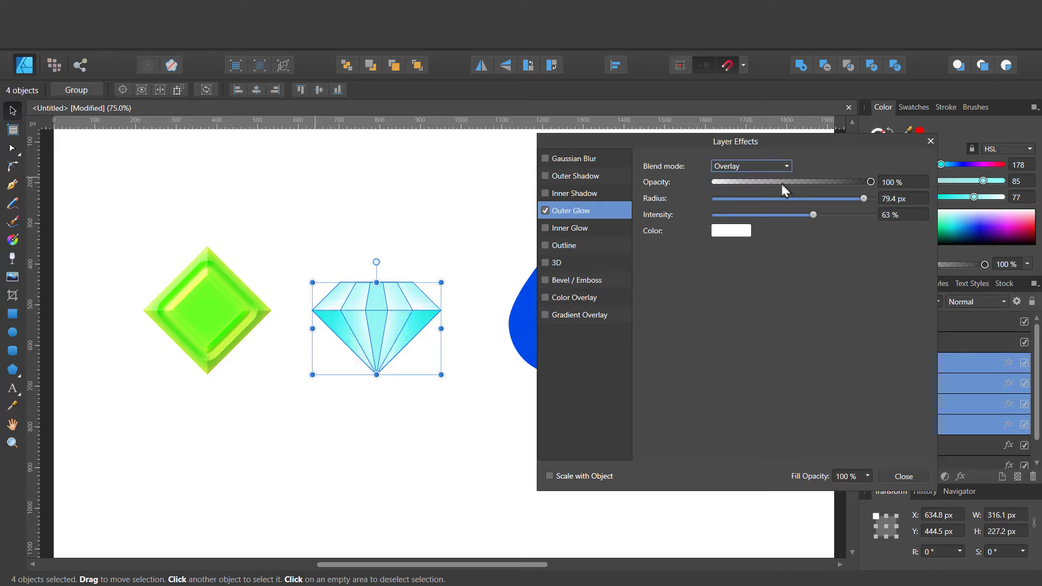
{"action": "left_click_drag", "start_coordinate": [781, 182], "coordinate": [781, 182]}
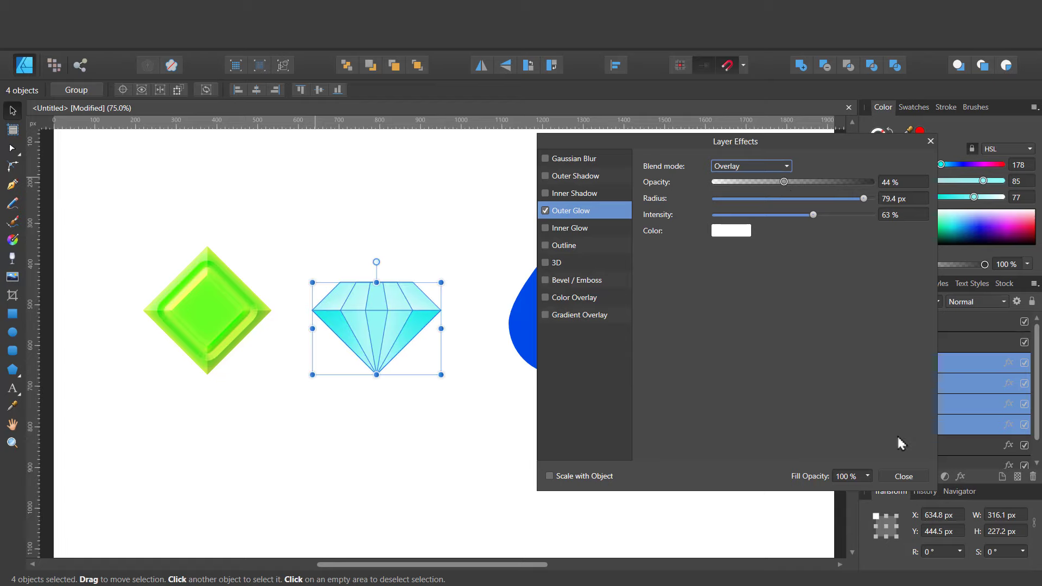
{"action": "left_click", "coordinate": [902, 482]}
{"action": "left_click", "coordinate": [567, 468]}
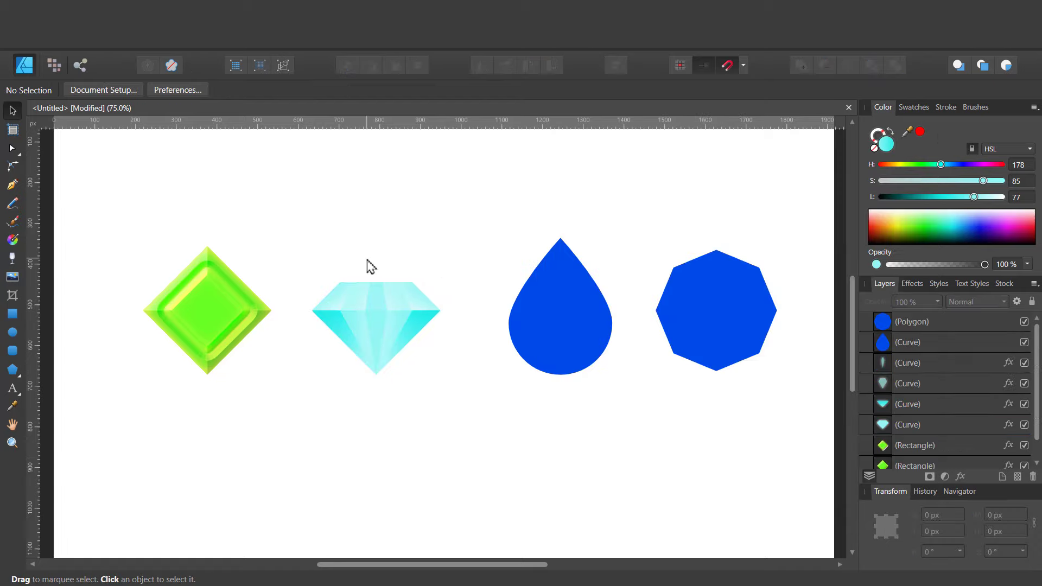
Enlarge the cyan gem slightly to about 345 × 270 px and shift it up-left.
{"action": "left_click_drag", "start_coordinate": [286, 248], "coordinate": [472, 404]}
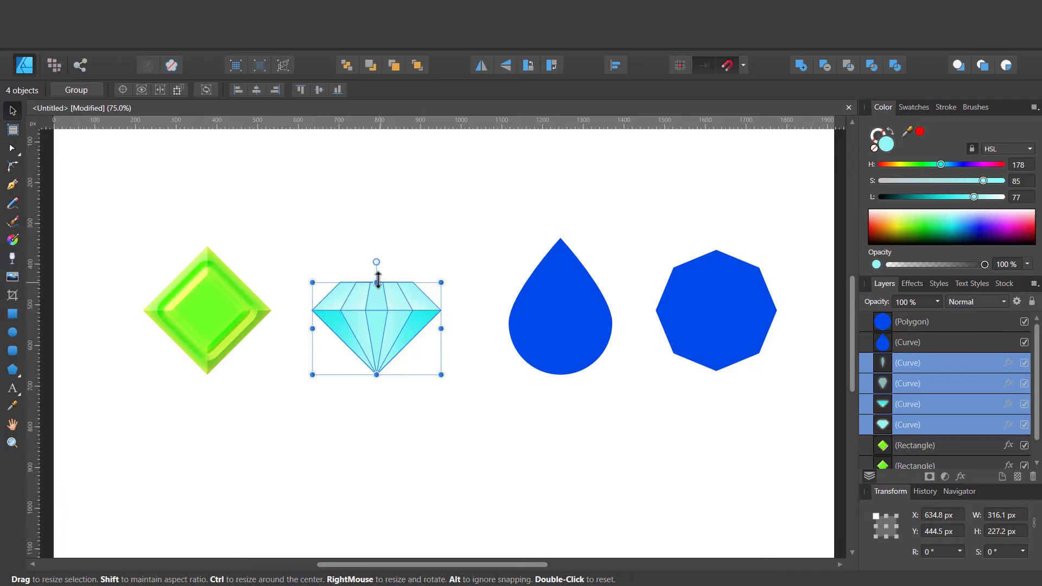
{"action": "left_click_drag", "start_coordinate": [441, 274], "coordinate": [453, 265]}
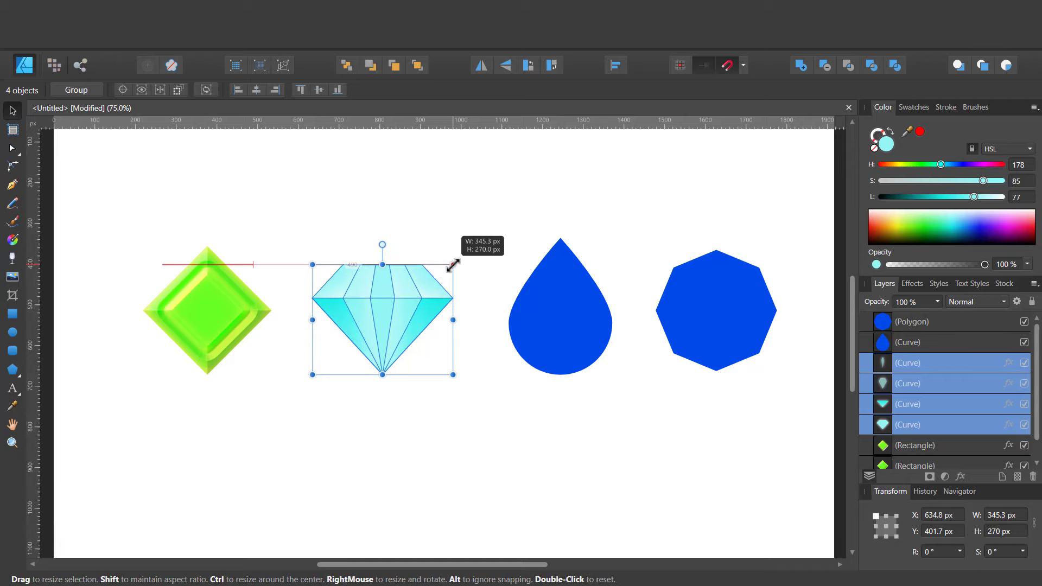
{"action": "left_click_drag", "start_coordinate": [393, 335], "coordinate": [385, 326]}
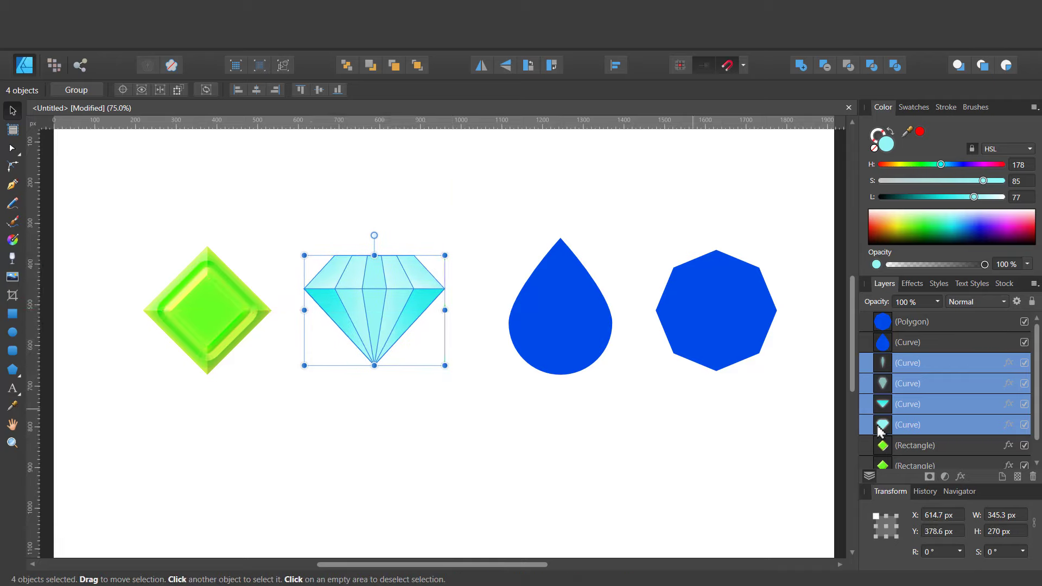
Raise the gem's outer glow to about 89% opacity and line it up with its neighbours.
{"action": "left_click", "coordinate": [960, 476]}
{"action": "left_click", "coordinate": [605, 210]}
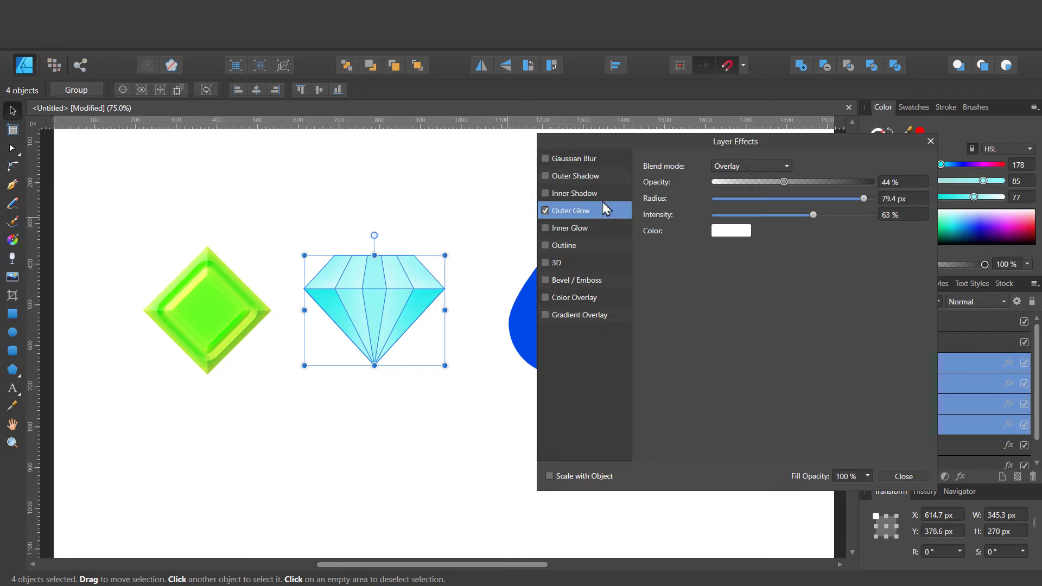
{"action": "mouse_move", "coordinate": [787, 182]}
{"action": "left_mouse_down"}
{"action": "mouse_move", "coordinate": [866, 182]}
{"action": "mouse_move", "coordinate": [857, 198]}
{"action": "left_mouse_up"}
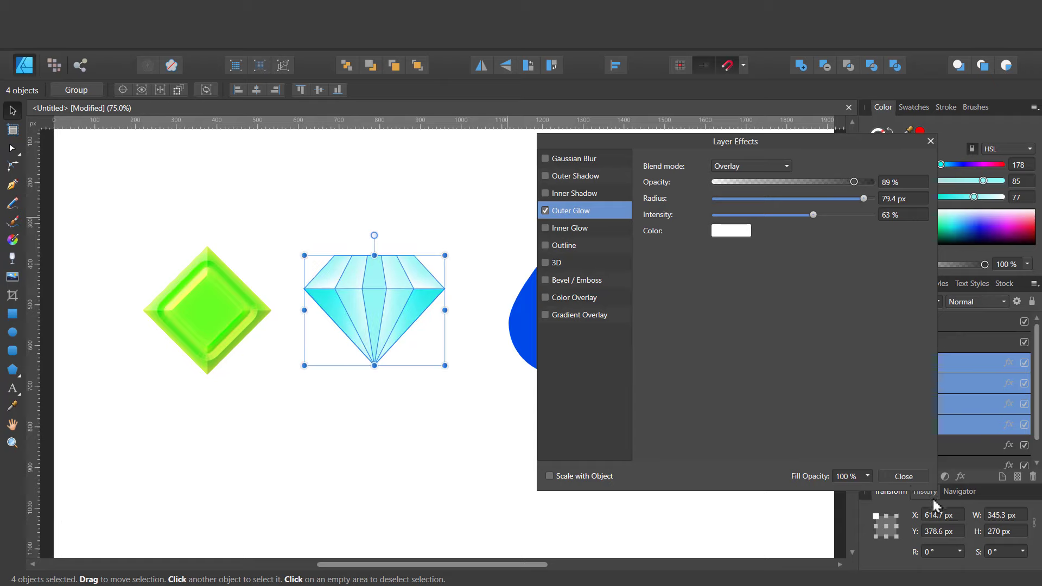
{"action": "left_click", "coordinate": [904, 477]}
{"action": "left_click_drag", "start_coordinate": [386, 321], "coordinate": [391, 321]}
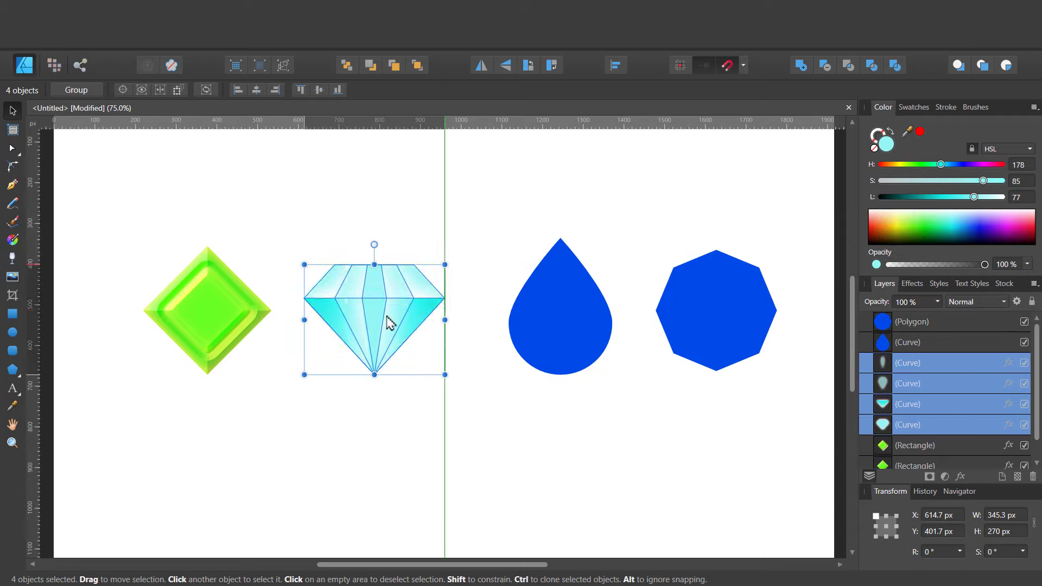
{"action": "left_click", "coordinate": [440, 427]}
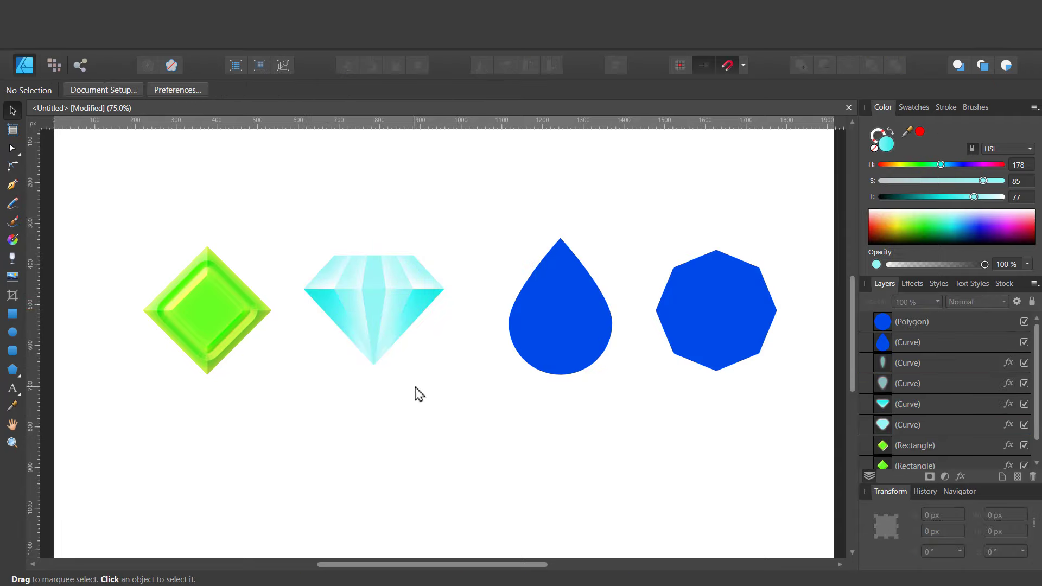
Recolour the blue teardrop to a light red.
{"action": "left_click", "coordinate": [581, 331]}
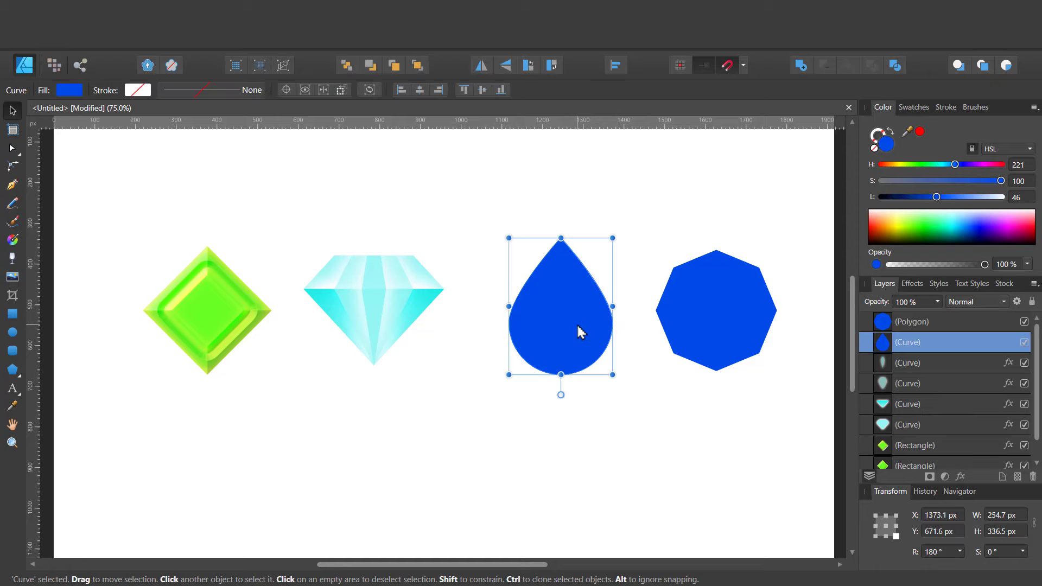
{"action": "left_click", "coordinate": [984, 165]}
{"action": "mouse_move", "coordinate": [962, 198]}
{"action": "left_mouse_down"}
{"action": "mouse_move", "coordinate": [988, 200]}
{"action": "mouse_move", "coordinate": [972, 197]}
{"action": "mouse_move", "coordinate": [1014, 166]}
{"action": "left_mouse_up"}
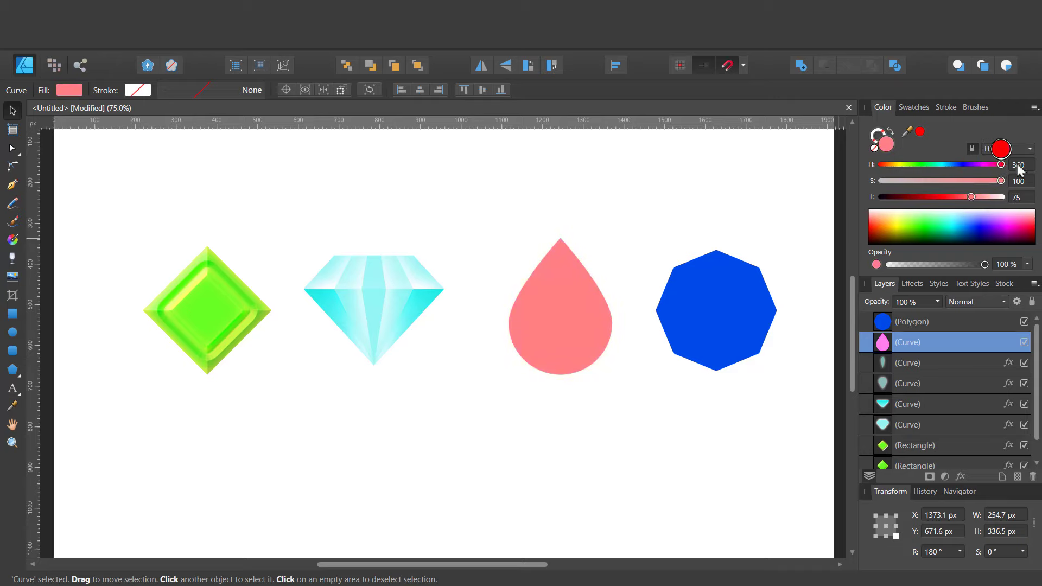
{"action": "left_click_drag", "start_coordinate": [1019, 169], "coordinate": [1000, 165]}
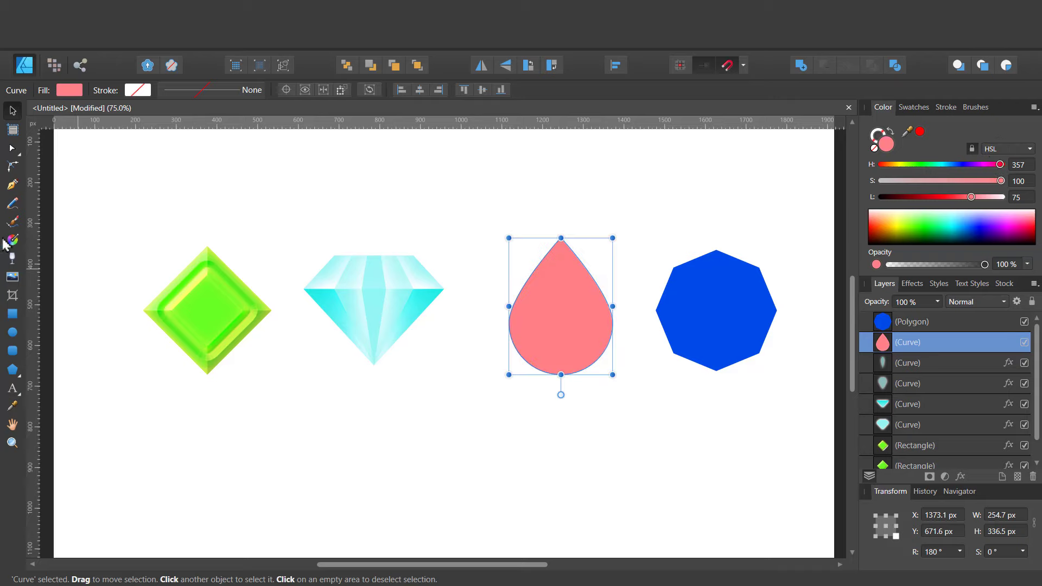
Fill the drop with a red radial gradient and reshape the gradient upward.
{"action": "left_click", "coordinate": [13, 240]}
{"action": "left_click", "coordinate": [152, 90]}
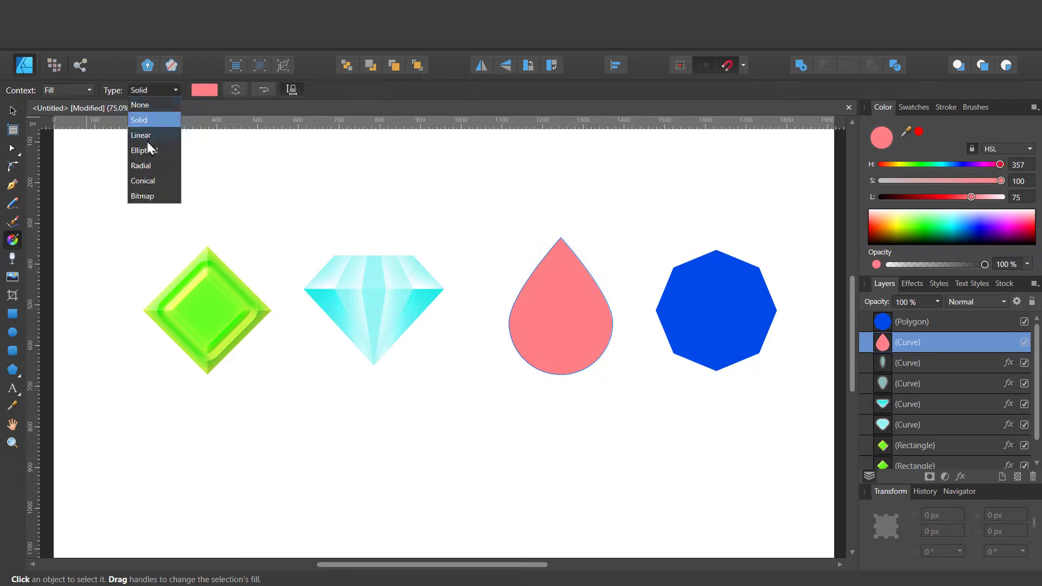
{"action": "left_click", "coordinate": [145, 165]}
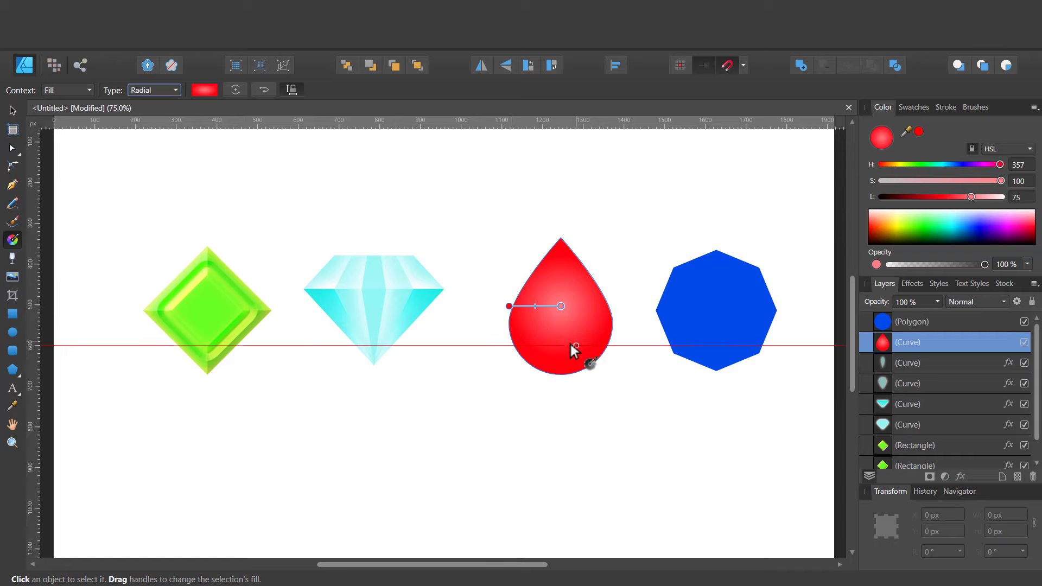
{"action": "left_click_drag", "start_coordinate": [509, 306], "coordinate": [508, 264]}
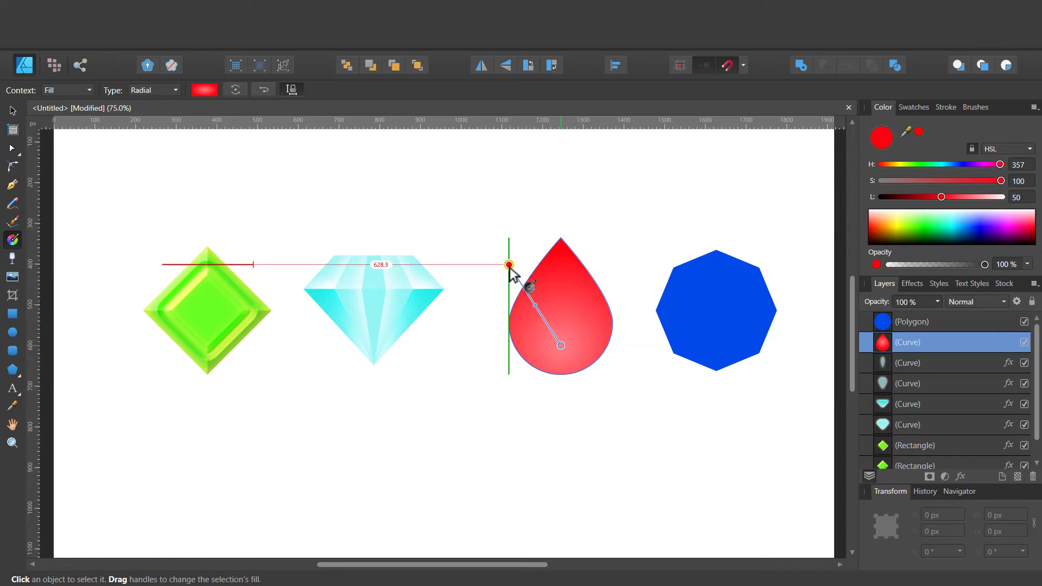
Add a narrower duplicate of the red drop centred inside it.
{"action": "left_click", "coordinate": [13, 111]}
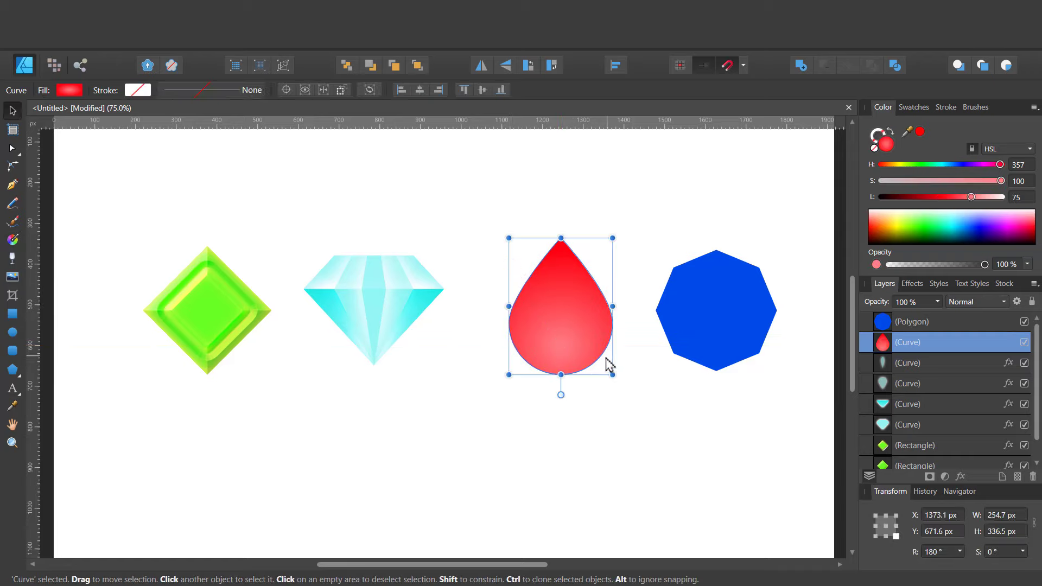
{"action": "key", "text": "ctrl+j"}
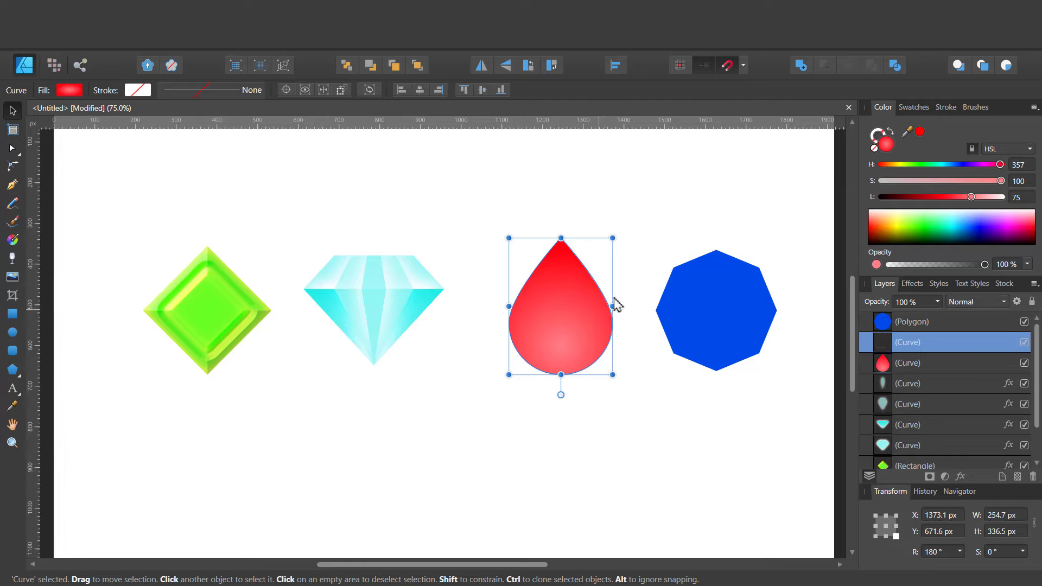
{"action": "mouse_move", "coordinate": [613, 306]}
{"action": "left_mouse_down"}
{"action": "mouse_move", "coordinate": [589, 314]}
{"action": "mouse_move", "coordinate": [596, 326]}
{"action": "left_mouse_up"}
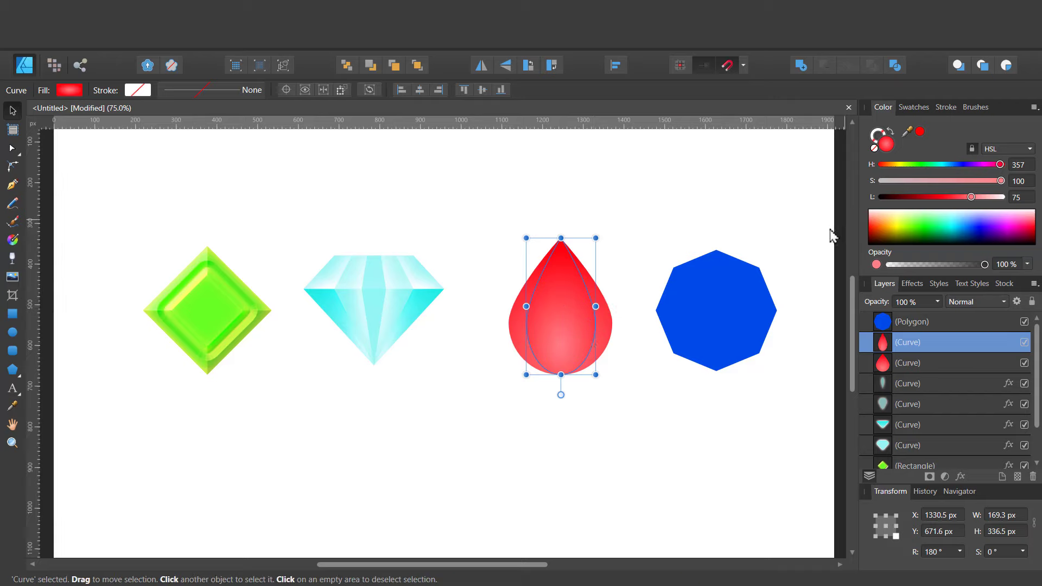
Add a third, narrower and shorter inner drop, and set both inner drops to 75% opacity.
{"action": "key", "text": "ctrl+j"}
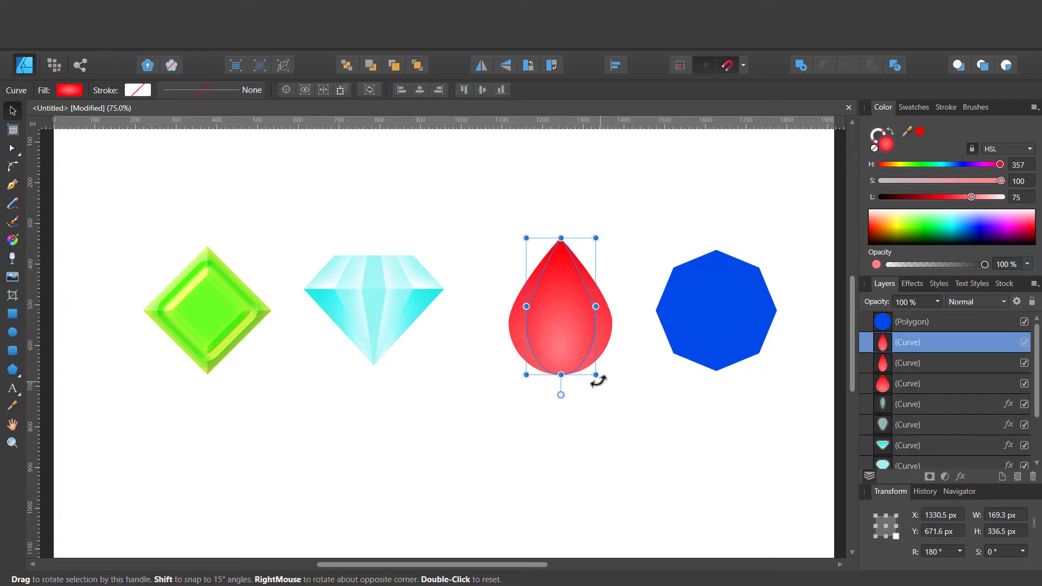
{"action": "left_click_drag", "start_coordinate": [595, 306], "coordinate": [582, 306]}
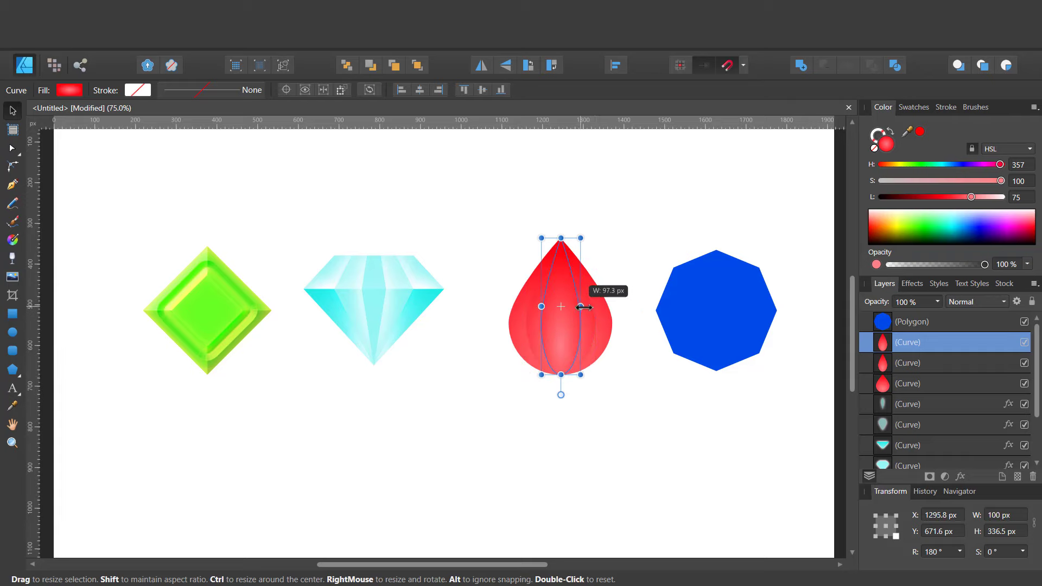
{"action": "left_click_drag", "start_coordinate": [558, 365], "coordinate": [558, 352]}
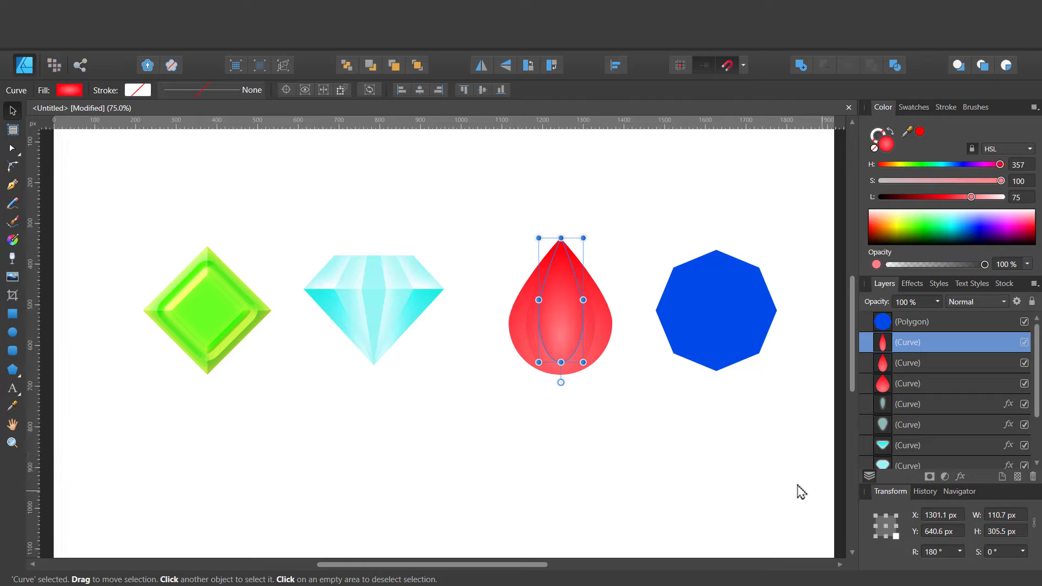
{"action": "left_click", "coordinate": [594, 329], "text": "shift"}
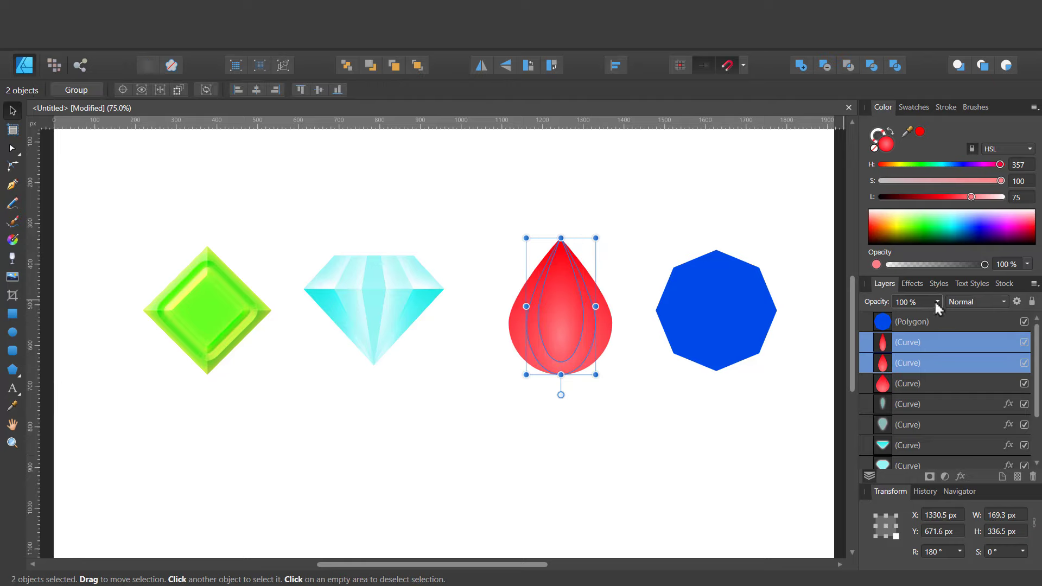
{"action": "left_click_drag", "start_coordinate": [934, 301], "coordinate": [915, 314]}
{"action": "left_click", "coordinate": [673, 407]}
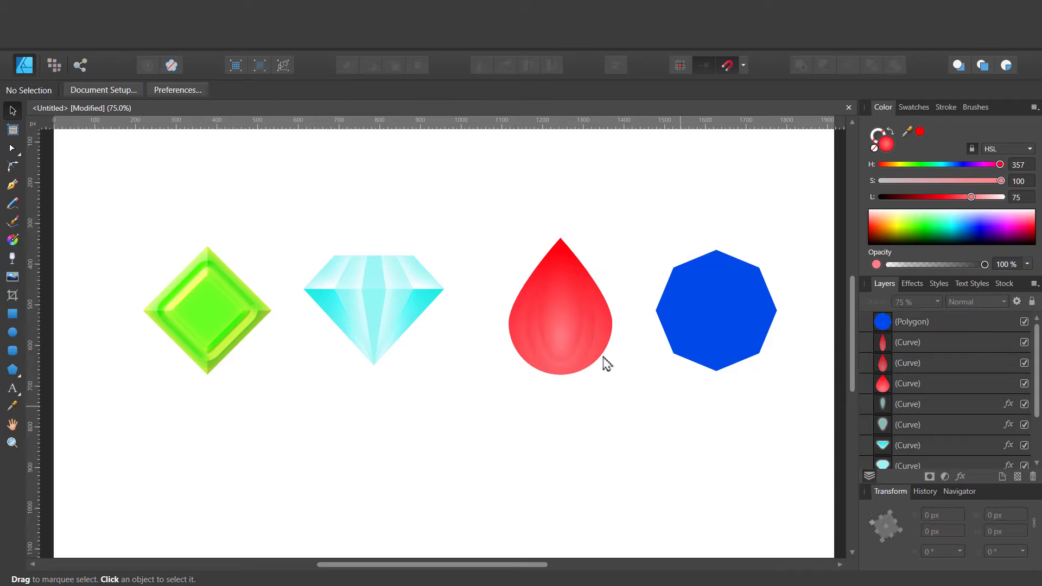
Select all three drop curves and open their layer effects.
{"action": "left_click", "coordinate": [576, 345]}
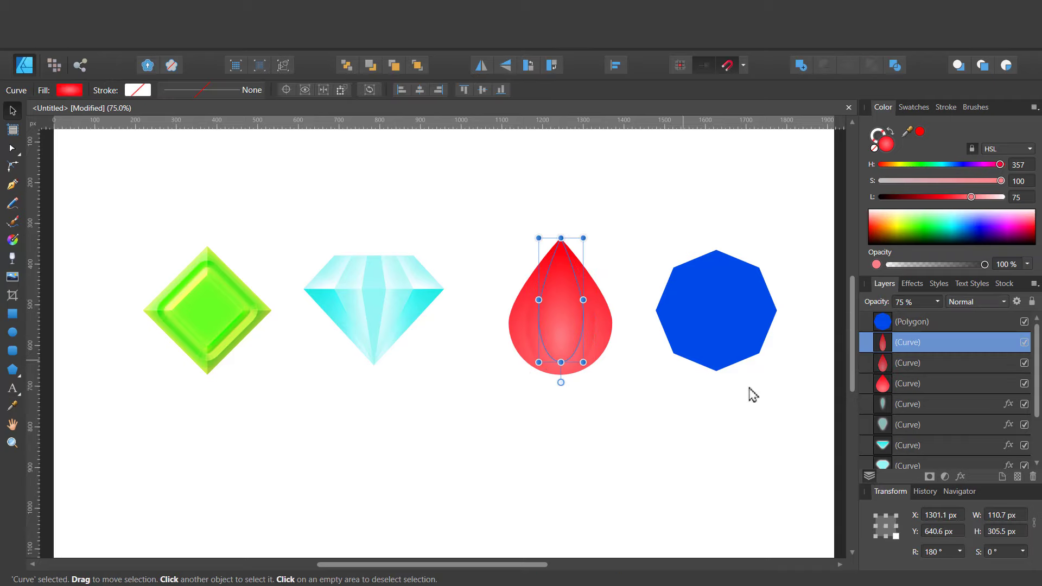
{"action": "left_click", "coordinate": [596, 343], "text": "shift"}
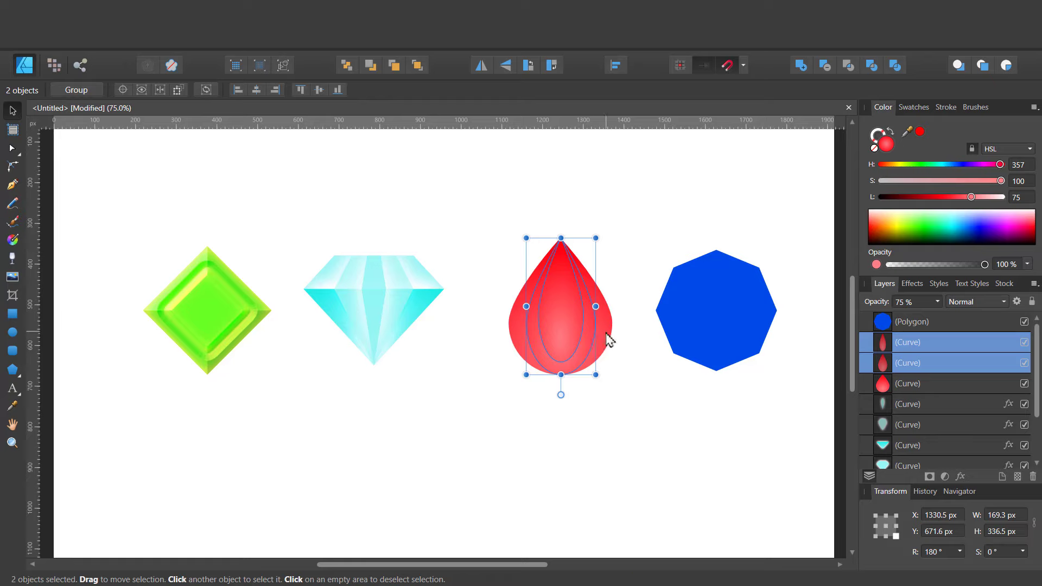
{"action": "left_click", "coordinate": [605, 342], "text": "shift"}
{"action": "left_click", "coordinate": [961, 477]}
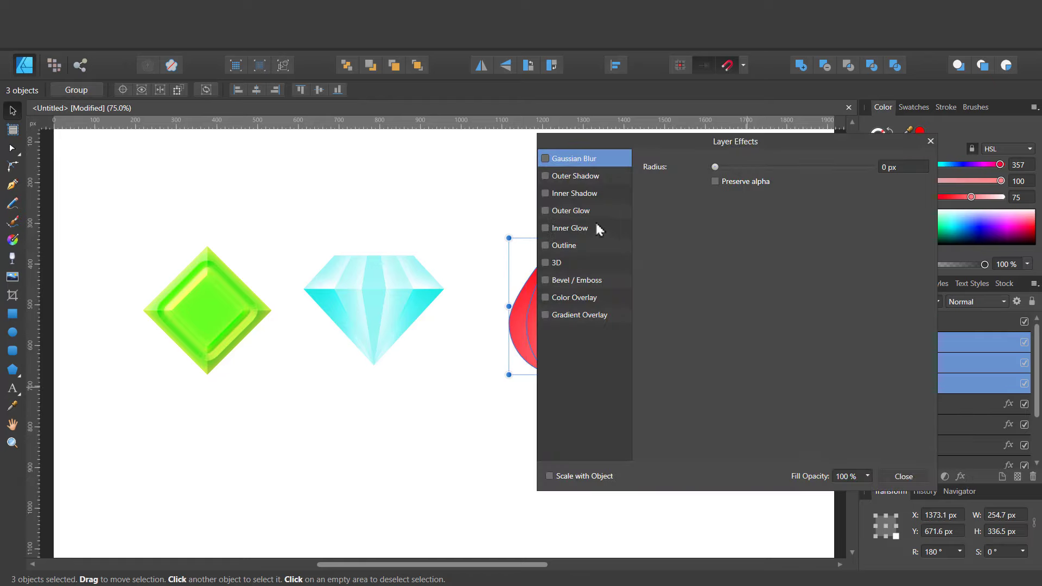
Enable an Inner Glow at maximum radius with Overlay blending.
{"action": "left_click", "coordinate": [575, 231]}
{"action": "left_click_drag", "start_coordinate": [636, 150], "coordinate": [797, 167]}
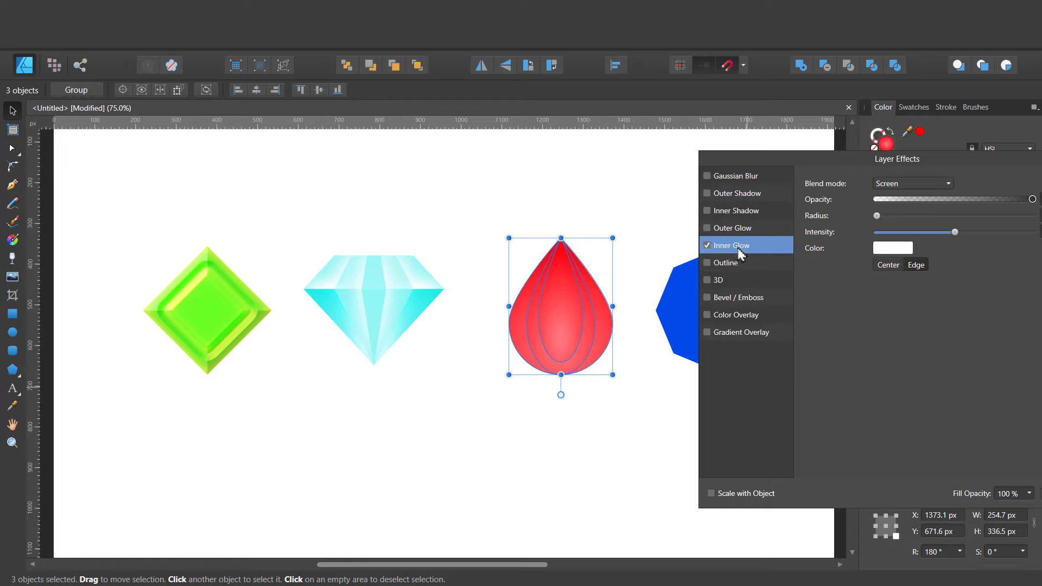
{"action": "left_click_drag", "start_coordinate": [877, 215], "coordinate": [1013, 215]}
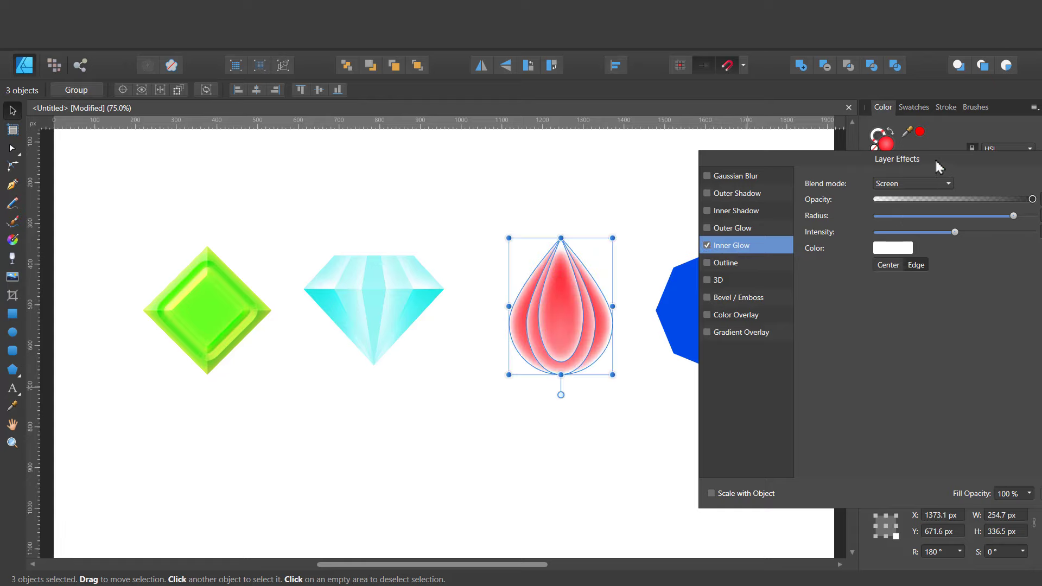
{"action": "left_click", "coordinate": [923, 183]}
{"action": "left_click", "coordinate": [909, 261]}
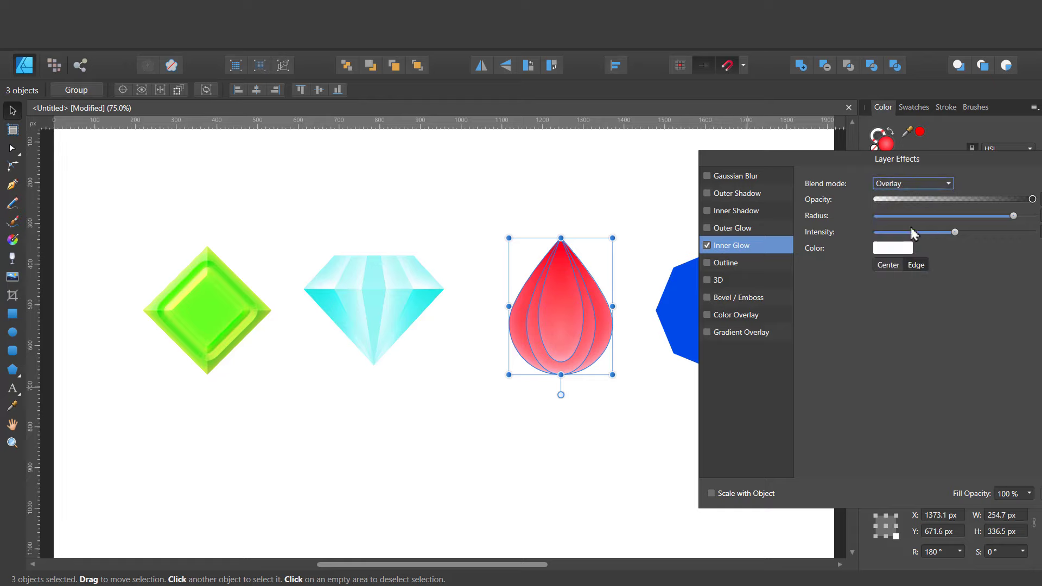
Add an Outer Glow at maximum radius tinted a deeper pink, then close the effects.
{"action": "left_click", "coordinate": [707, 228]}
{"action": "left_click", "coordinate": [765, 228]}
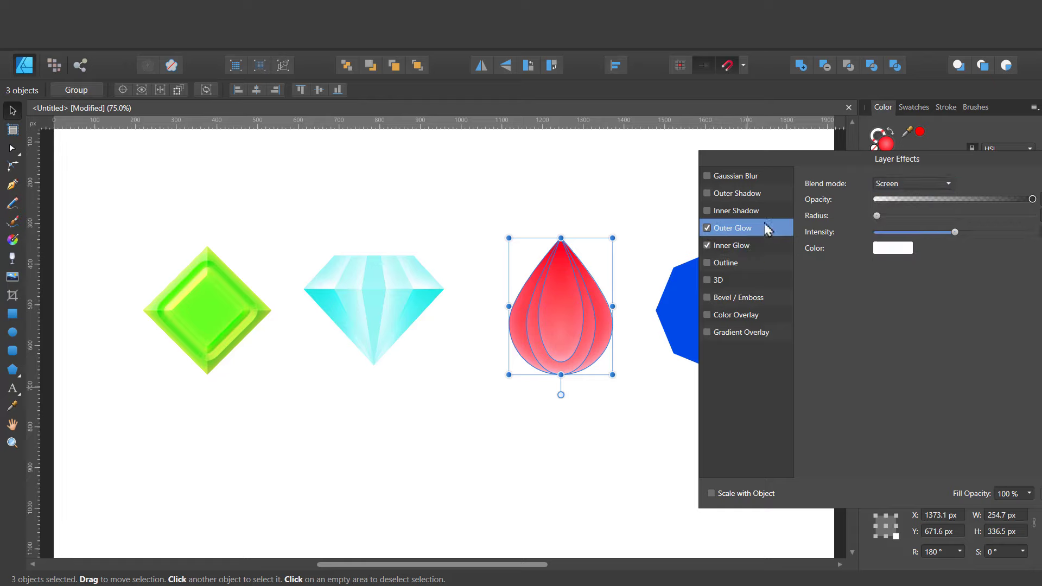
{"action": "left_click_drag", "start_coordinate": [931, 215], "coordinate": [1033, 215]}
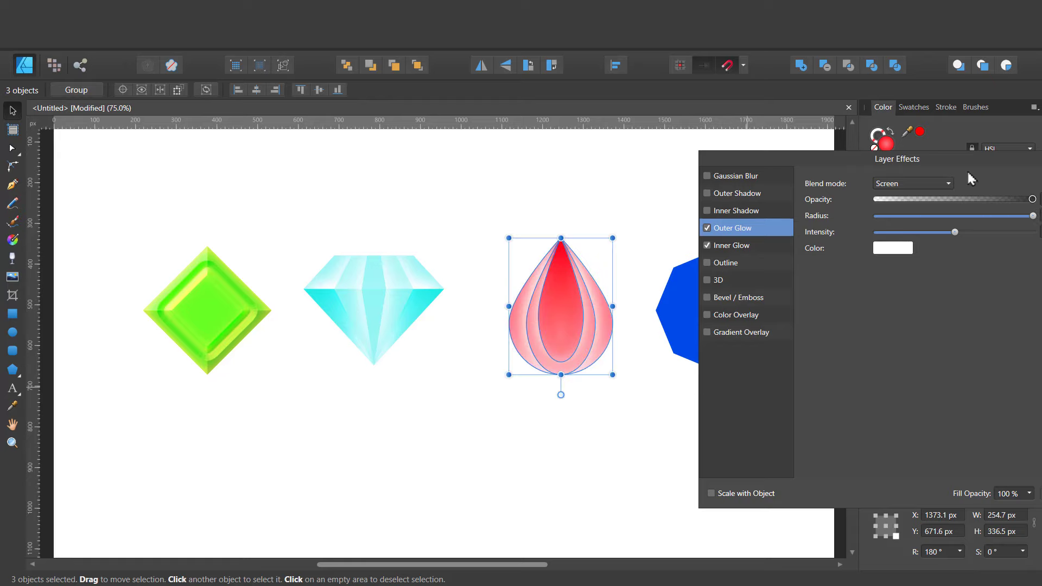
{"action": "left_click", "coordinate": [896, 250]}
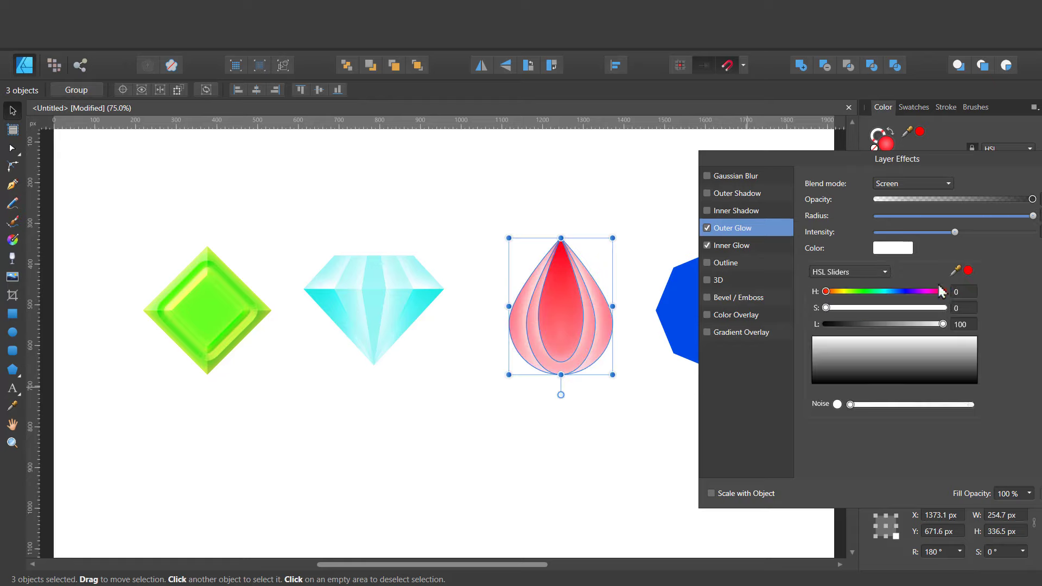
{"action": "left_click_drag", "start_coordinate": [941, 291], "coordinate": [935, 292]}
{"action": "mouse_move", "coordinate": [826, 307]}
{"action": "left_mouse_down"}
{"action": "mouse_move", "coordinate": [942, 307]}
{"action": "mouse_move", "coordinate": [905, 324]}
{"action": "mouse_move", "coordinate": [928, 324]}
{"action": "left_mouse_up"}
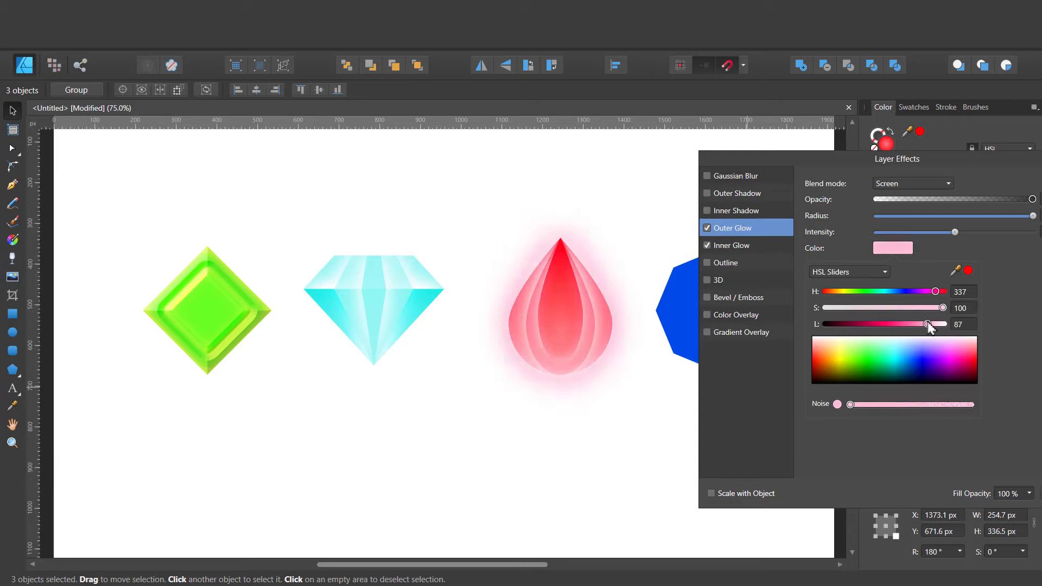
{"action": "mouse_move", "coordinate": [936, 291]}
{"action": "left_mouse_down"}
{"action": "mouse_move", "coordinate": [927, 327]}
{"action": "mouse_move", "coordinate": [900, 331]}
{"action": "left_mouse_up"}
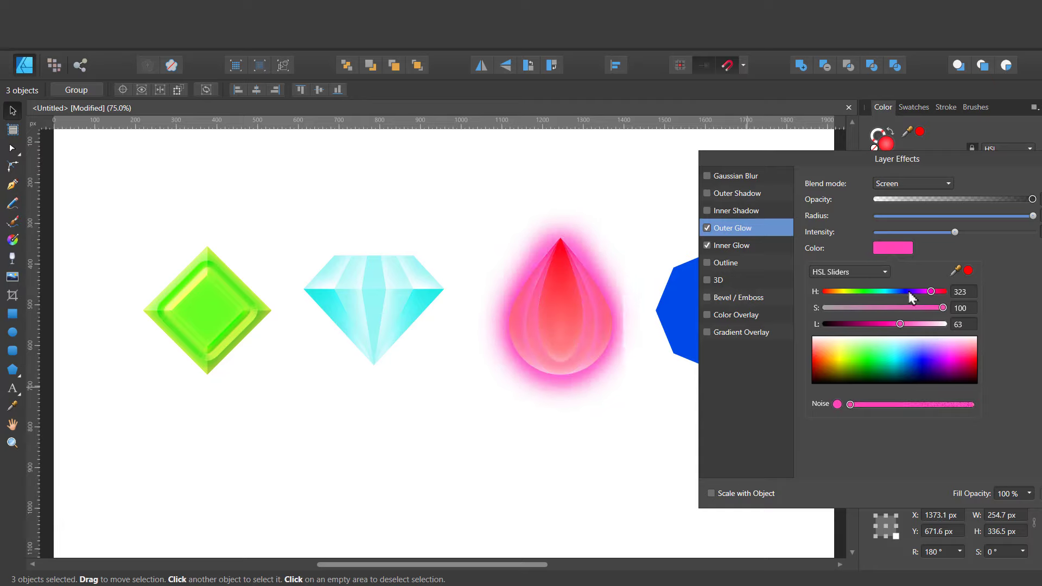
{"action": "left_click", "coordinate": [934, 154]}
{"action": "left_click_drag", "start_coordinate": [874, 160], "coordinate": [741, 166]}
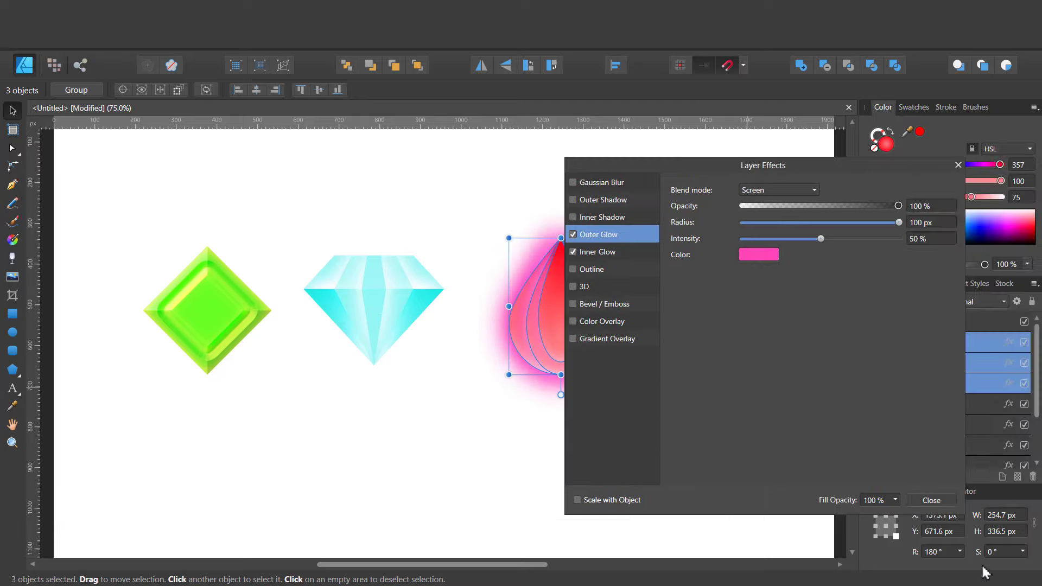
{"action": "left_click", "coordinate": [931, 501]}
{"action": "left_click", "coordinate": [686, 454]}
Check the red drop's layer effects and selection of its three pieces.
{"action": "left_click", "coordinate": [609, 344]}
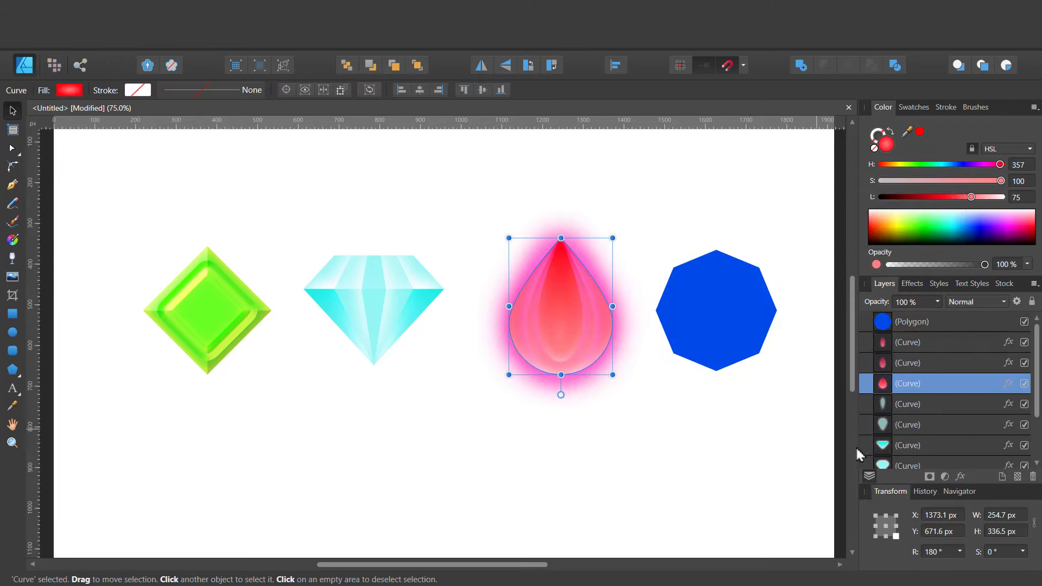
{"action": "left_click", "coordinate": [961, 478]}
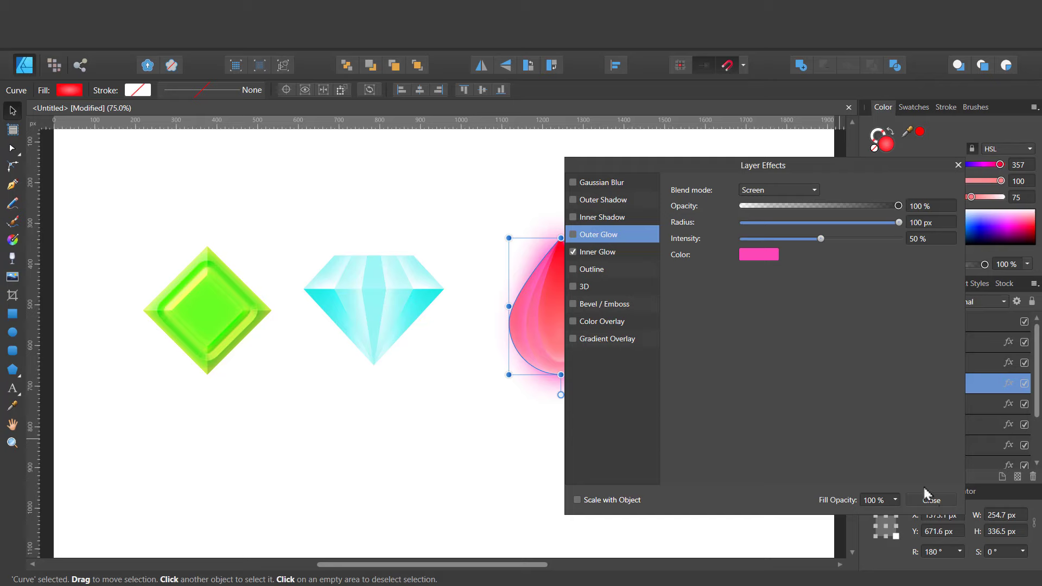
{"action": "left_click", "coordinate": [930, 500]}
{"action": "left_click", "coordinate": [707, 483]}
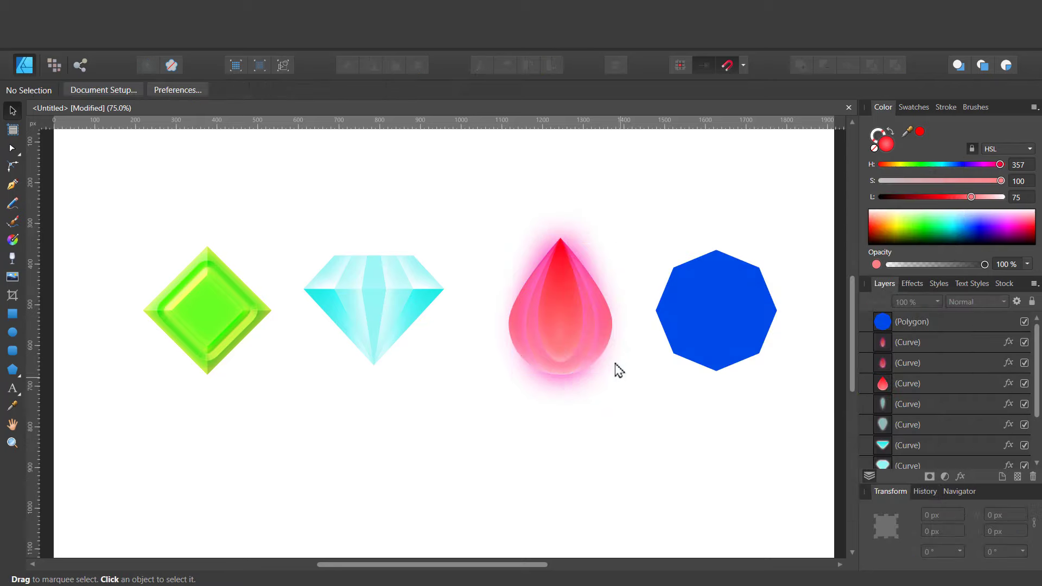
{"action": "left_click", "coordinate": [611, 346]}
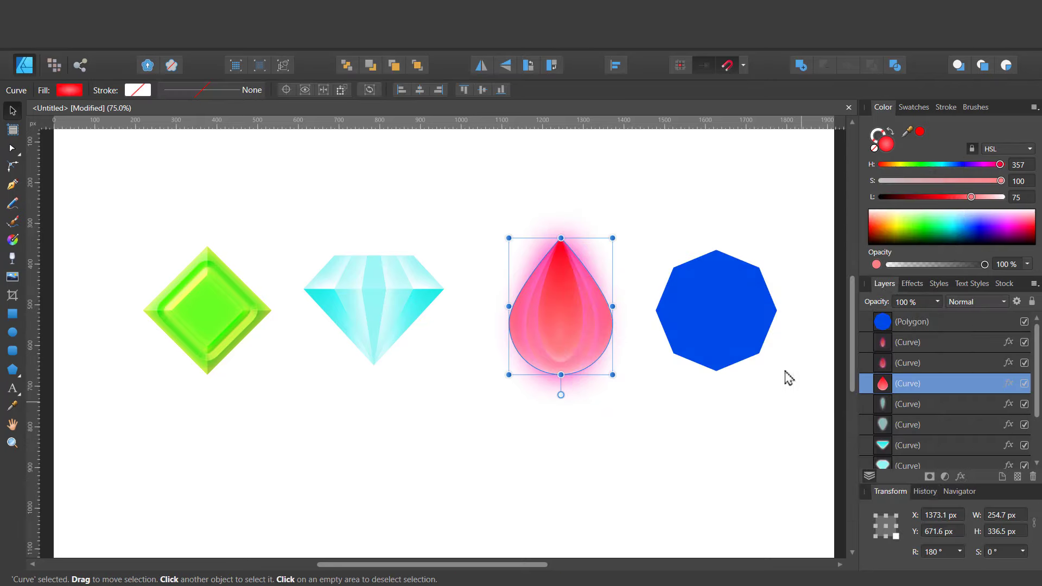
{"action": "left_click", "coordinate": [960, 477]}
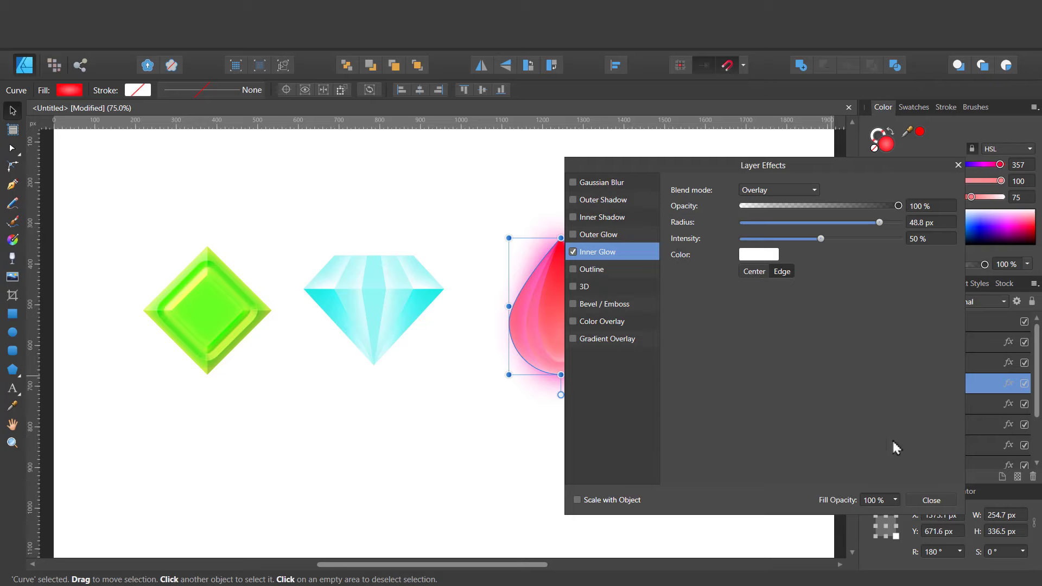
{"action": "left_click", "coordinate": [931, 500]}
{"action": "left_click", "coordinate": [586, 330]}
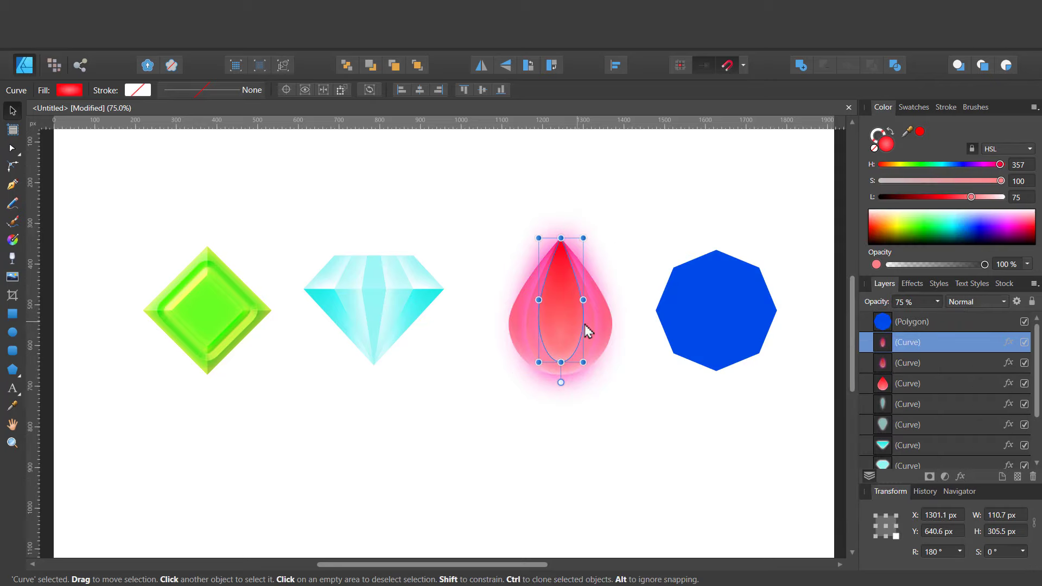
{"action": "left_click", "coordinate": [648, 202]}
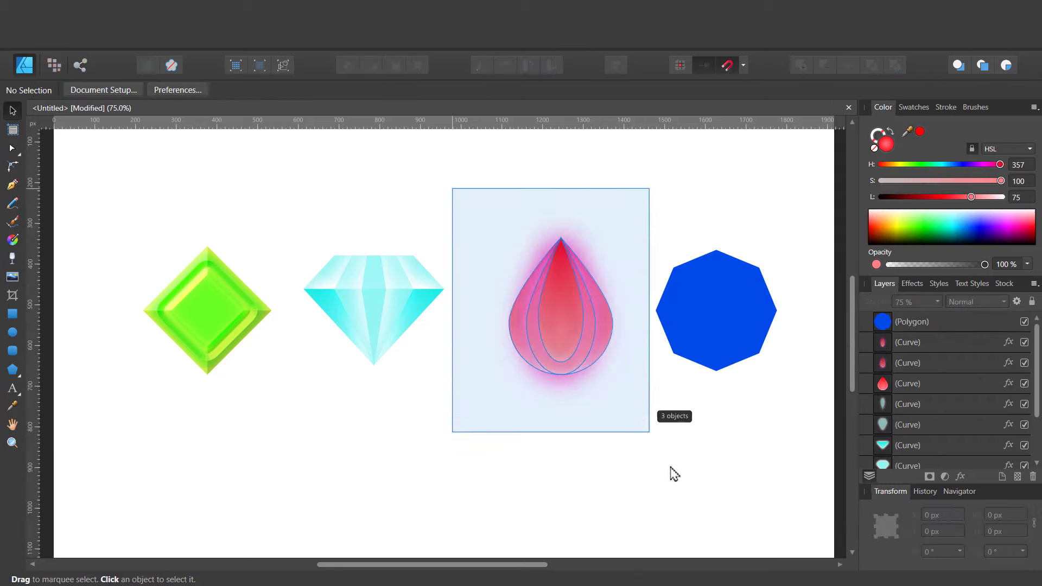
{"action": "left_click_drag", "start_coordinate": [451, 187], "coordinate": [700, 505]}
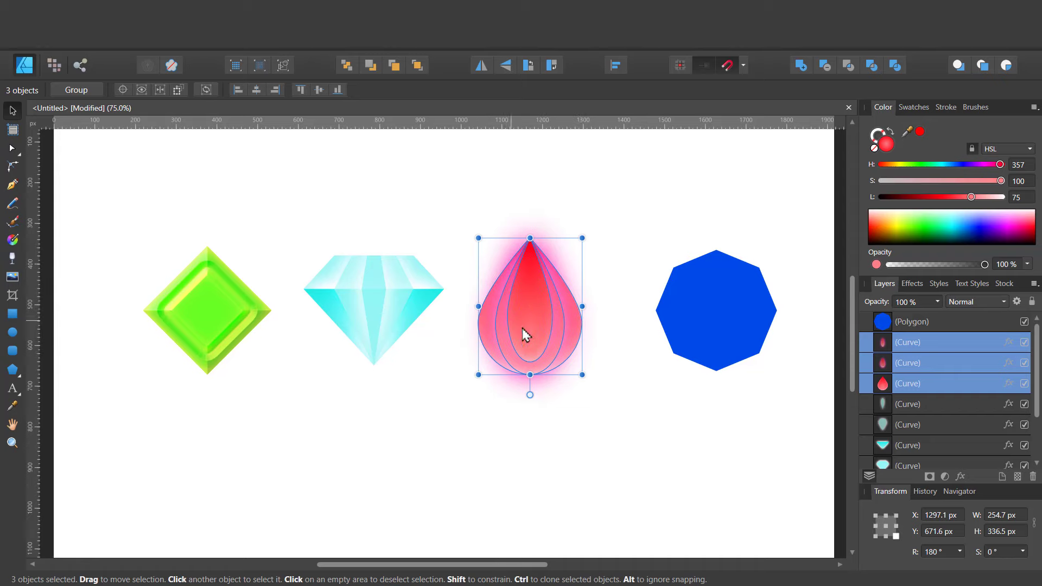
{"action": "key", "text": "ctrl+d"}
Shift the green, cyan and red gems left and move the blue octagon about 114 px left.
{"action": "left_click_drag", "start_coordinate": [103, 191], "coordinate": [690, 475]}
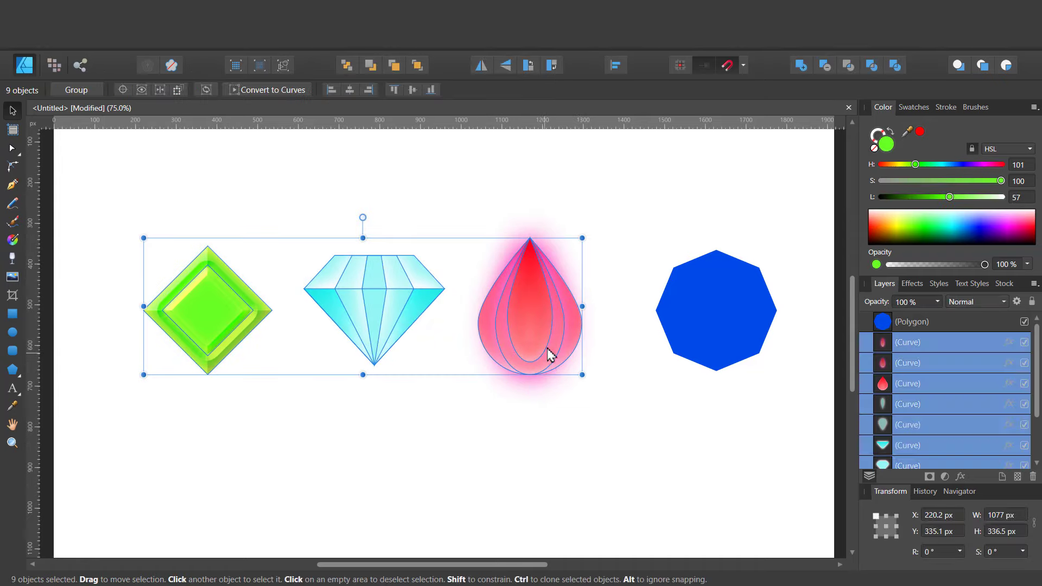
{"action": "left_click_drag", "start_coordinate": [550, 354], "coordinate": [503, 353]}
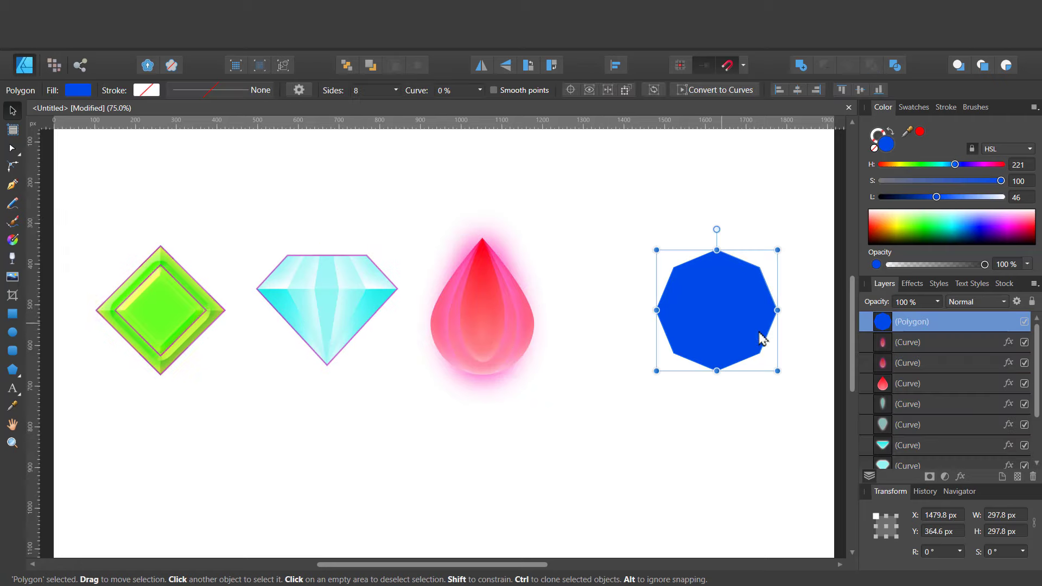
{"action": "left_click_drag", "start_coordinate": [763, 337], "coordinate": [700, 343]}
{"action": "left_click", "coordinate": [752, 426]}
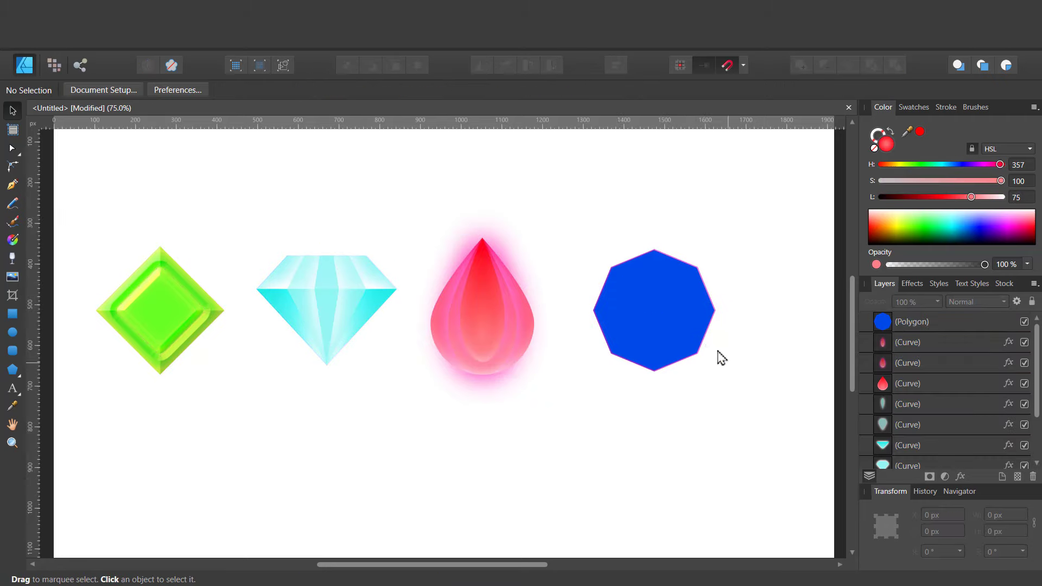
{"action": "left_click", "coordinate": [700, 352]}
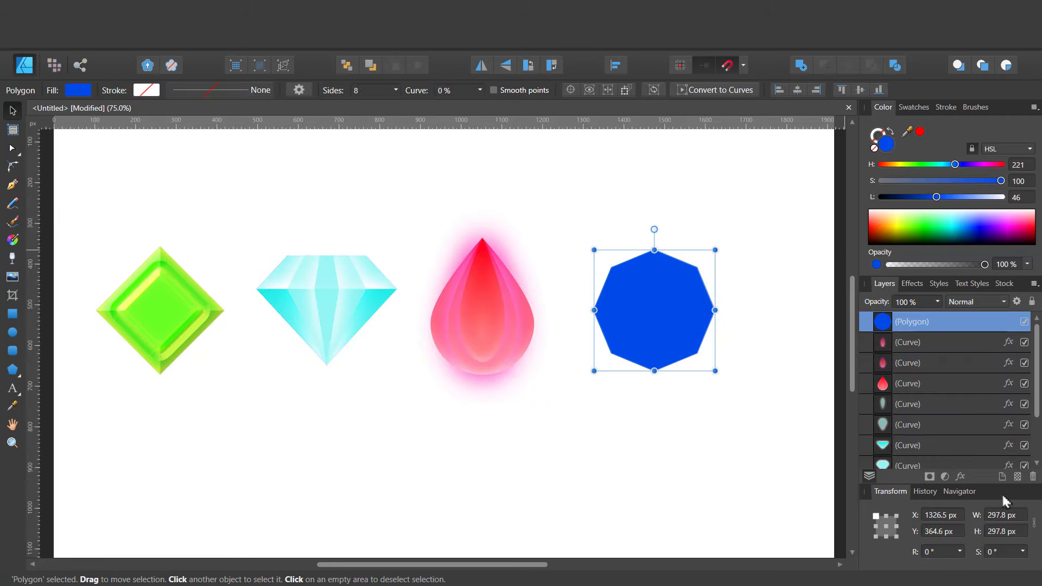
Enable an Inner Bevel/Emboss on the octagon with about 40 px radius and a curved standard profile.
{"action": "left_click", "coordinate": [961, 476]}
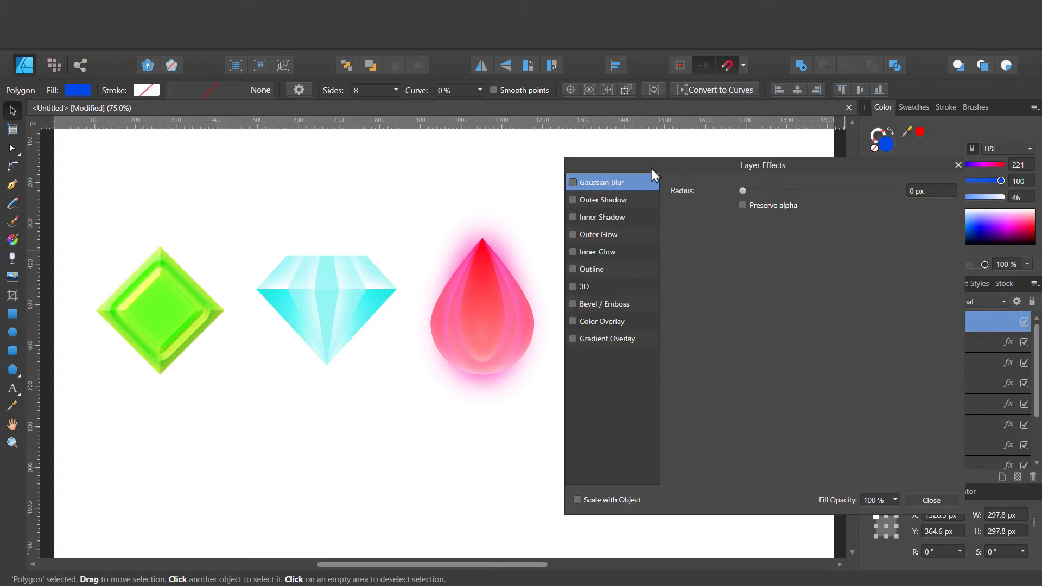
{"action": "left_click_drag", "start_coordinate": [737, 169], "coordinate": [326, 146]}
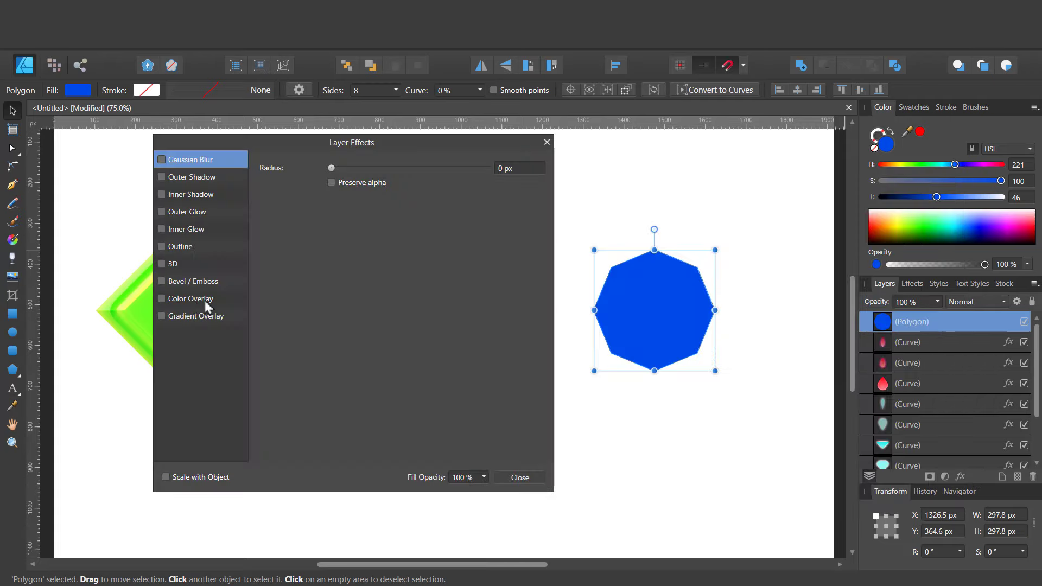
{"action": "left_click", "coordinate": [162, 281]}
{"action": "left_click", "coordinate": [389, 167]}
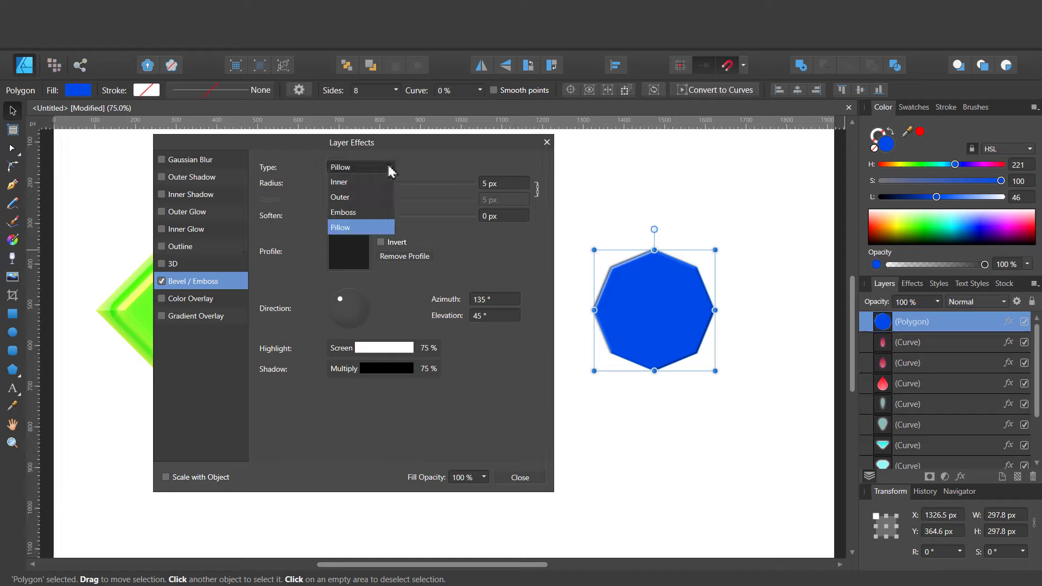
{"action": "left_click", "coordinate": [376, 186]}
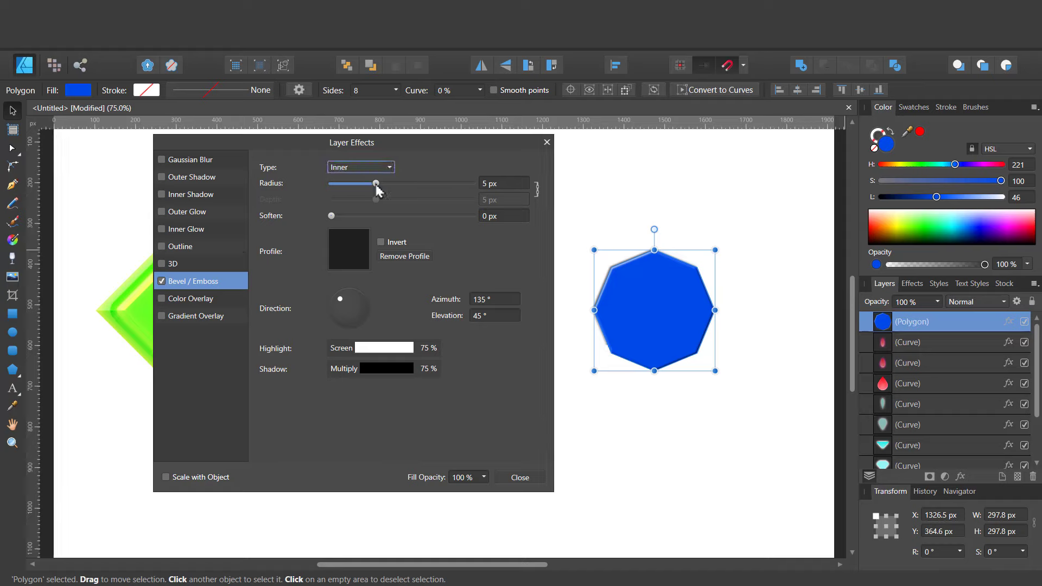
{"action": "left_click_drag", "start_coordinate": [384, 186], "coordinate": [449, 185]}
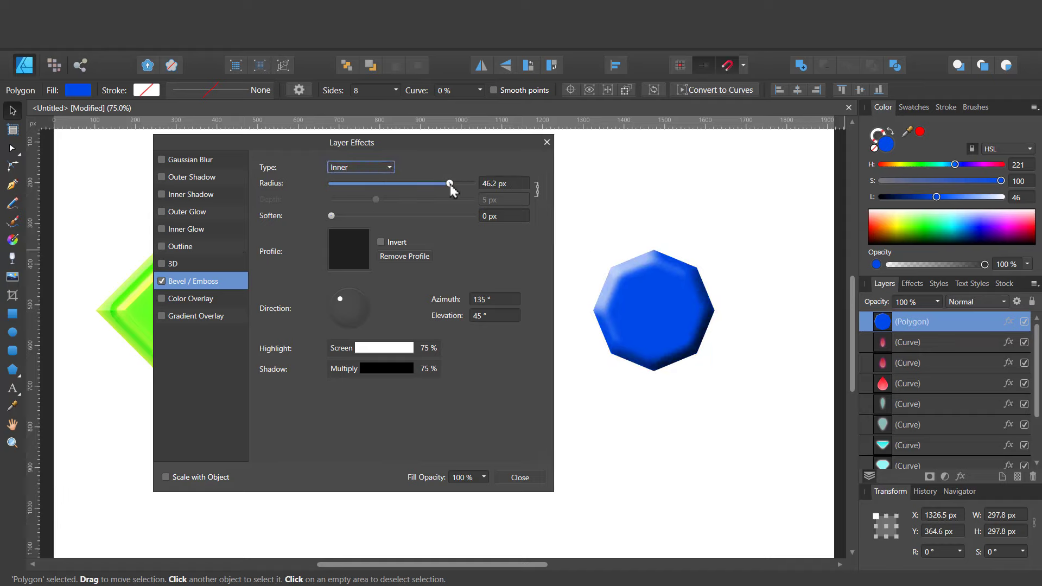
{"action": "left_click", "coordinate": [346, 263]}
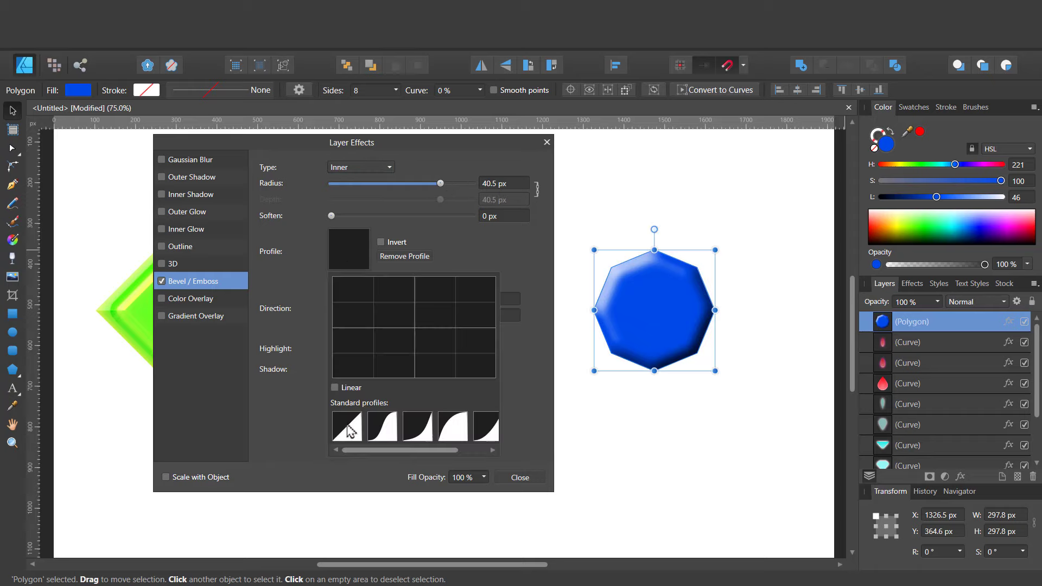
{"action": "left_click", "coordinate": [454, 434]}
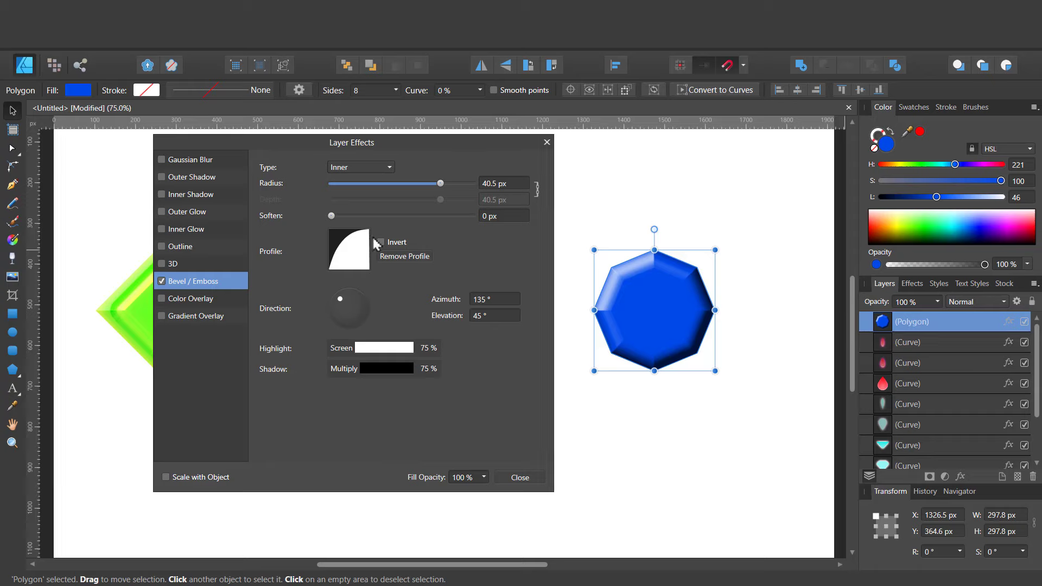
Set the bevel shadow to Overlay blending at 100% opacity.
{"action": "left_click", "coordinate": [406, 369]}
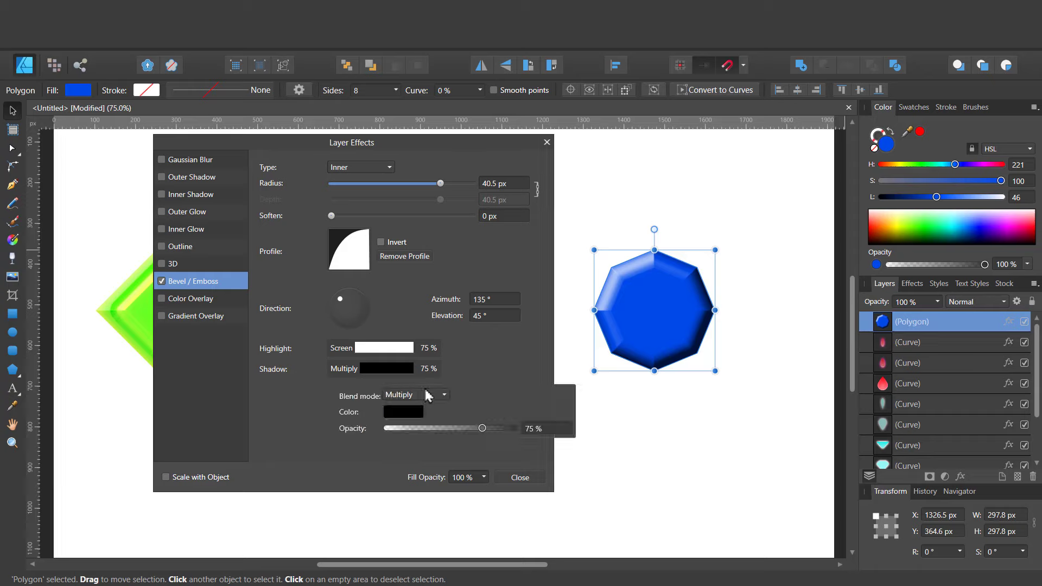
{"action": "left_click", "coordinate": [428, 396]}
{"action": "left_click", "coordinate": [430, 290]}
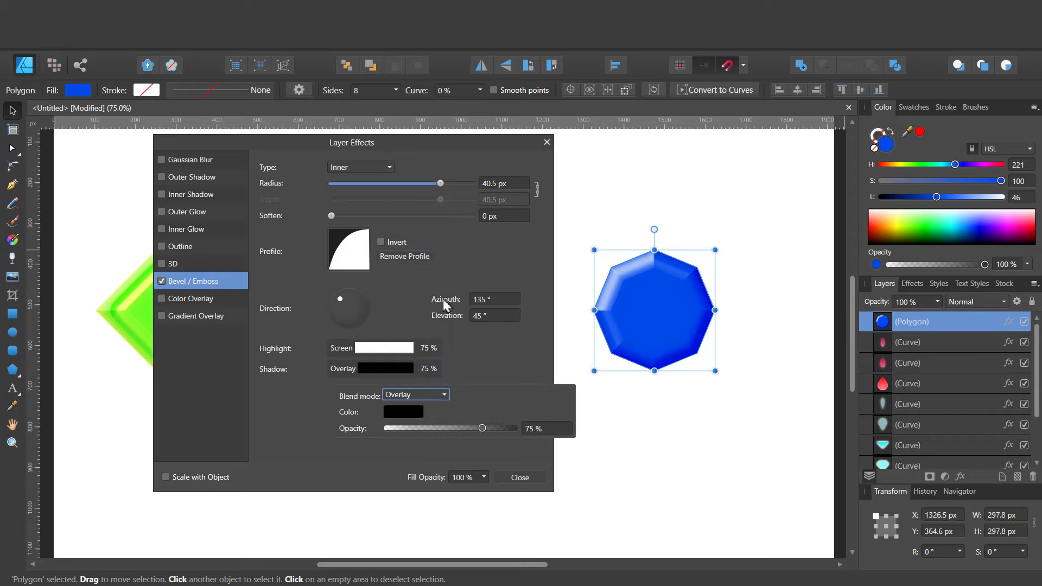
{"action": "left_click_drag", "start_coordinate": [481, 428], "coordinate": [590, 427]}
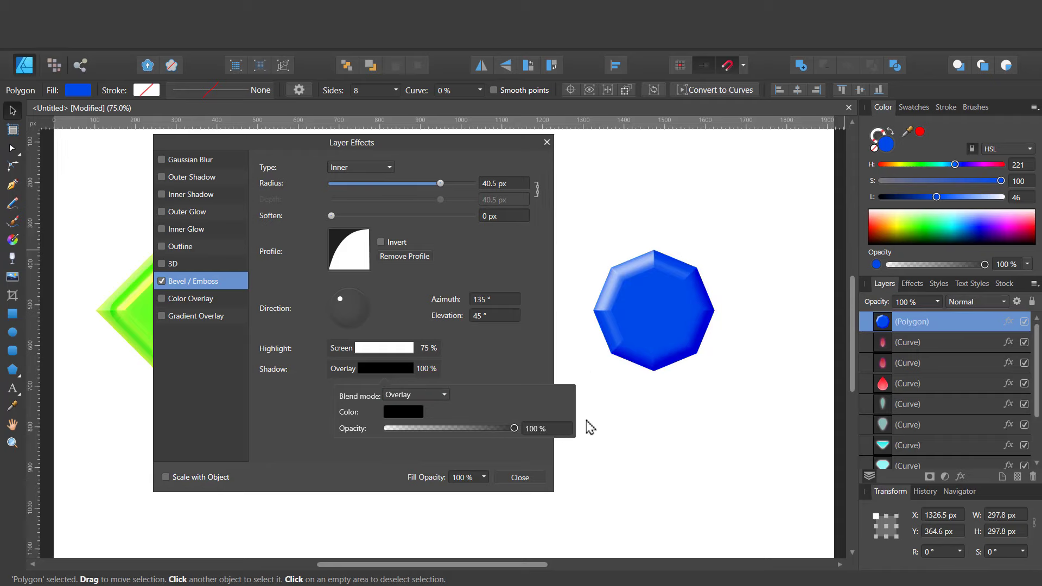
{"action": "left_click", "coordinate": [529, 476]}
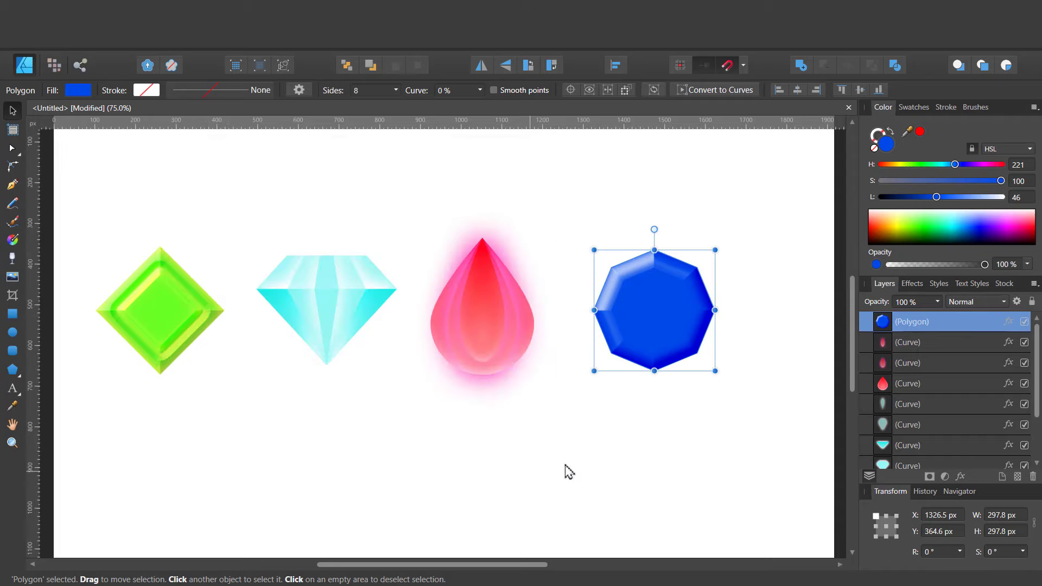
{"action": "left_click", "coordinate": [664, 417]}
{"action": "left_click", "coordinate": [654, 315]}
Duplicate the octagon, shrink the copy around its centre, and relight its bevel from below.
{"action": "key", "text": "ctrl+j"}
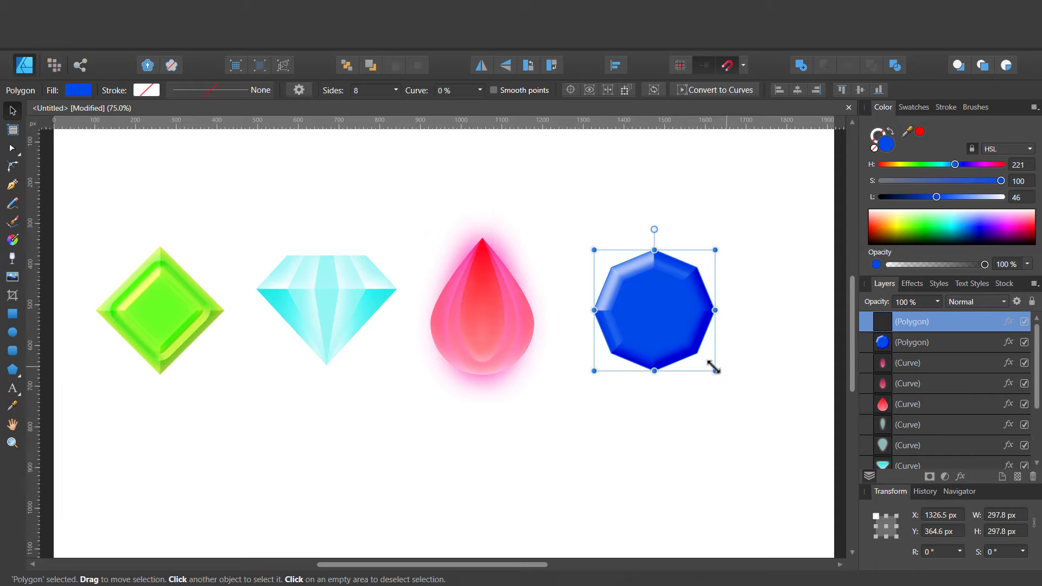
{"action": "mouse_move", "coordinate": [715, 371]}
{"action": "left_mouse_down"}
{"action": "mouse_move", "coordinate": [685, 357]}
{"action": "mouse_move", "coordinate": [697, 353]}
{"action": "left_mouse_up"}
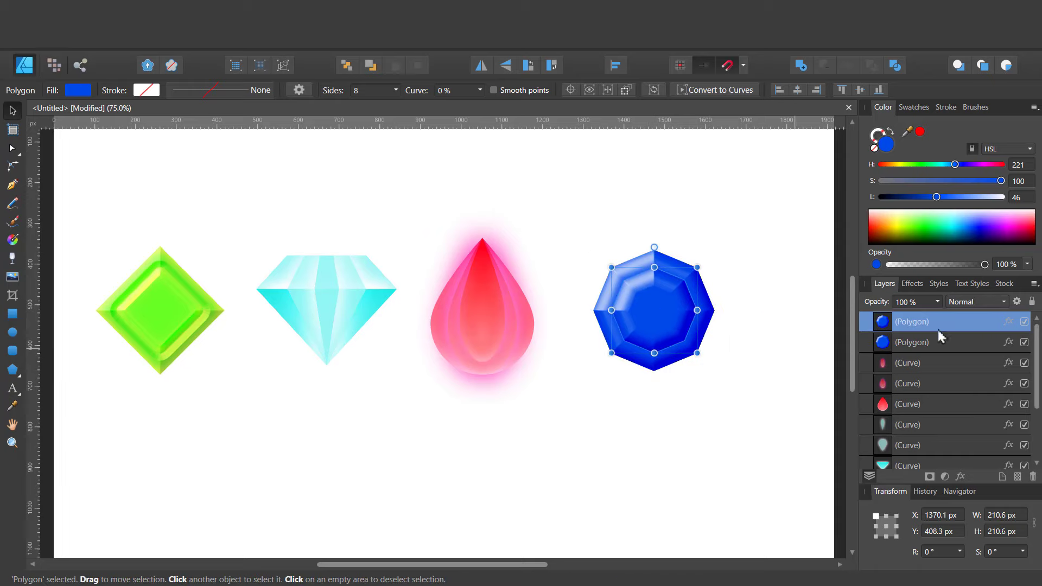
{"action": "left_click", "coordinate": [960, 477]}
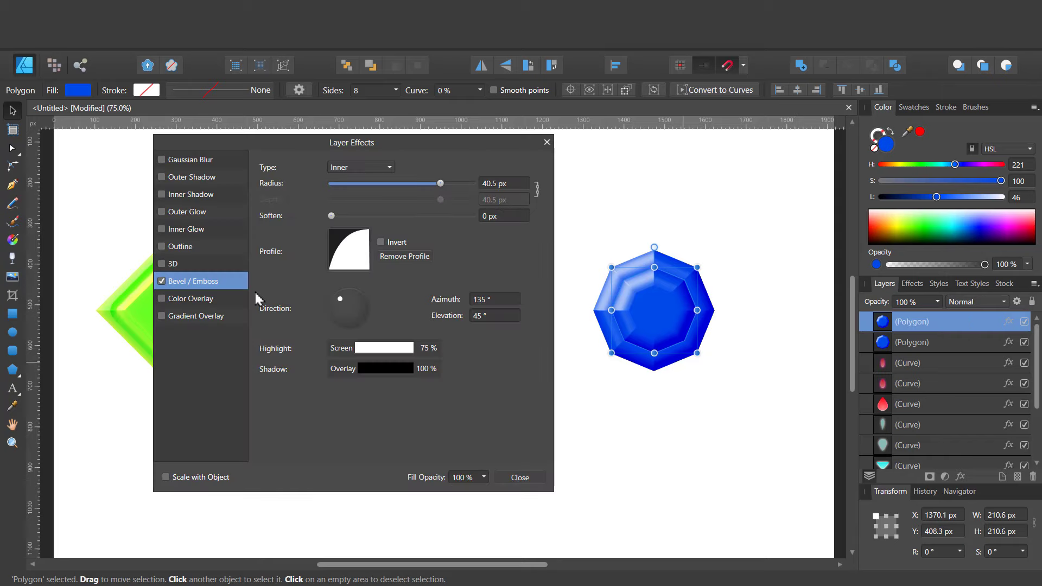
{"action": "left_click", "coordinate": [354, 317]}
{"action": "left_click_drag", "start_coordinate": [355, 319], "coordinate": [350, 317]}
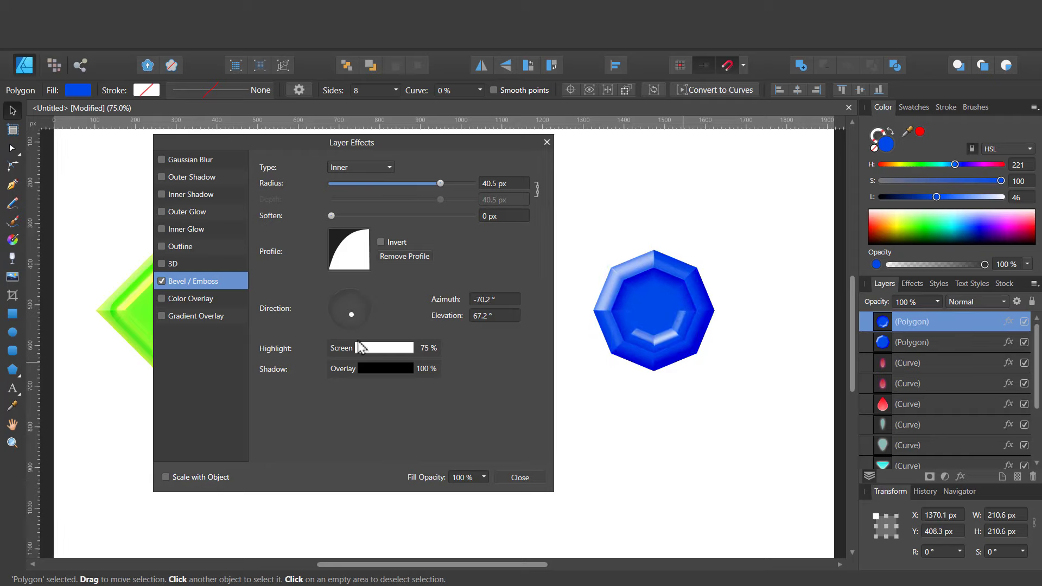
Lower the inner octagon copy's opacity to about 50%.
{"action": "left_click", "coordinate": [519, 477]}
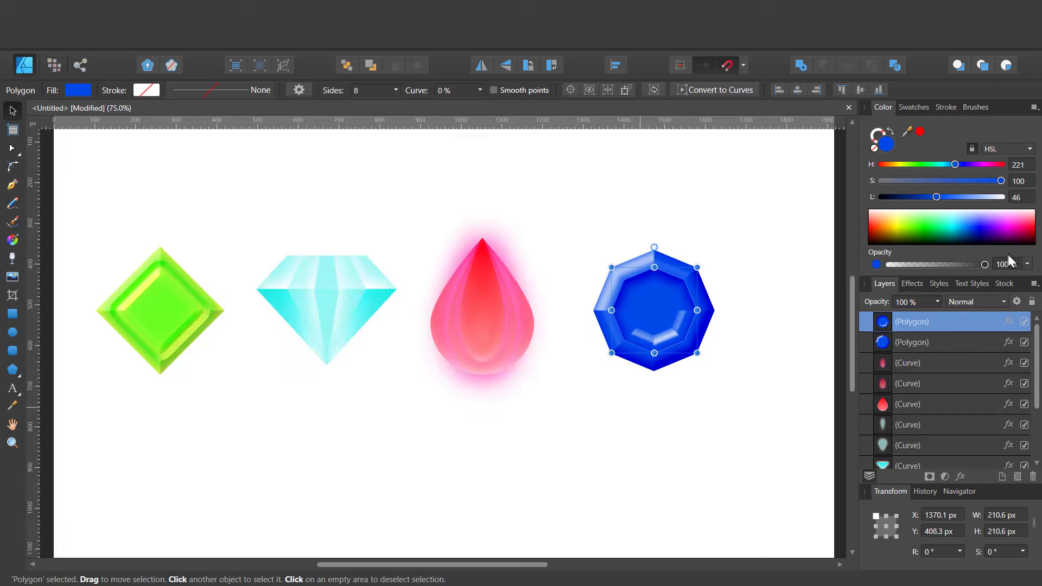
{"action": "left_click_drag", "start_coordinate": [937, 302], "coordinate": [896, 324]}
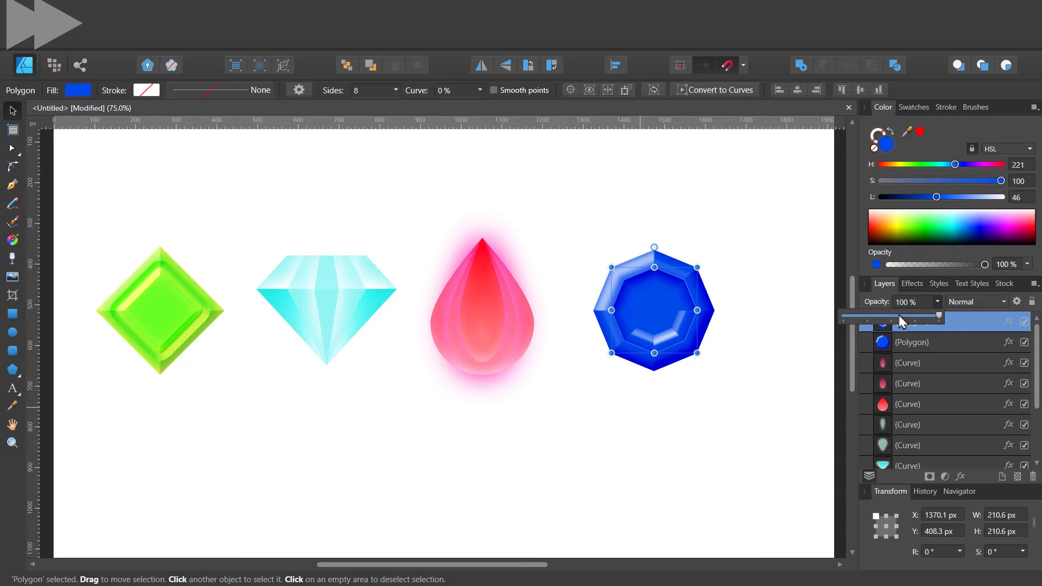
{"action": "left_click", "coordinate": [780, 309]}
Give the teardrop shapes a tighter, smaller-radius outer glow with Overlay blending.
{"action": "left_click_drag", "start_coordinate": [575, 167], "coordinate": [394, 415]}
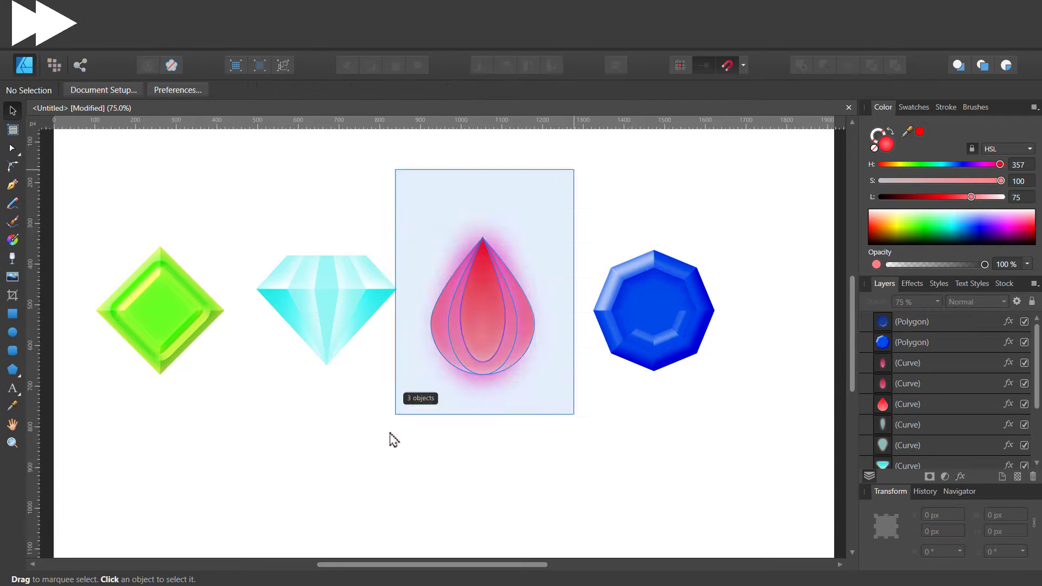
{"action": "left_click", "coordinate": [960, 476]}
{"action": "left_click", "coordinate": [161, 212]}
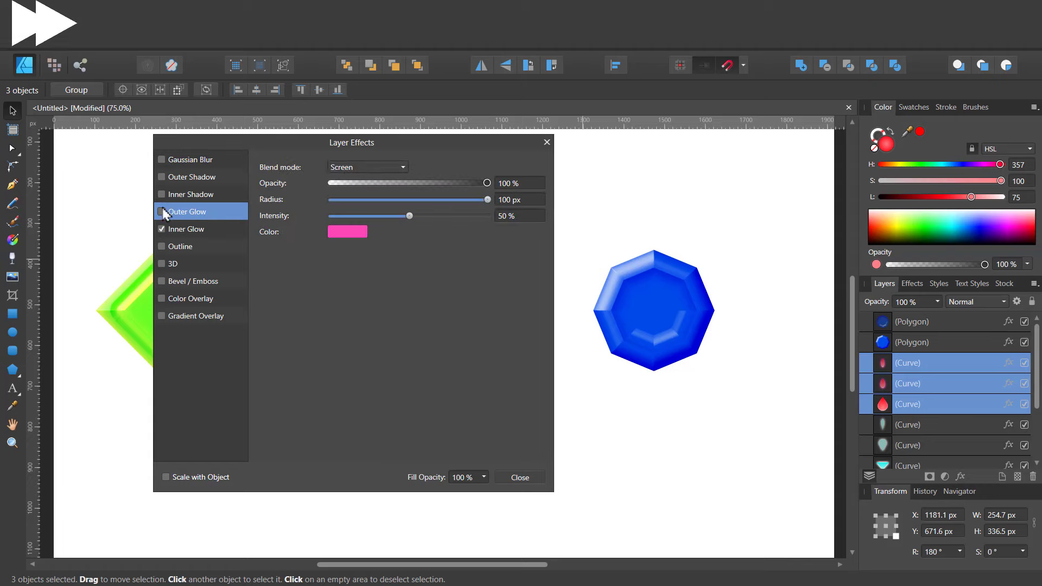
{"action": "left_click_drag", "start_coordinate": [321, 142], "coordinate": [221, 149]}
{"action": "mouse_move", "coordinate": [321, 209]}
{"action": "left_mouse_down"}
{"action": "mouse_move", "coordinate": [248, 213]}
{"action": "mouse_move", "coordinate": [343, 211]}
{"action": "mouse_move", "coordinate": [219, 220]}
{"action": "left_mouse_up"}
{"action": "left_click", "coordinate": [290, 173]}
{"action": "left_click", "coordinate": [271, 253]}
{"action": "left_click", "coordinate": [419, 484]}
{"action": "left_click", "coordinate": [108, 298]}
Intersect a rectangle with the teardrop to make a right-half facet with a vertical pink-to-red gradient.
{"action": "key", "text": "m"}
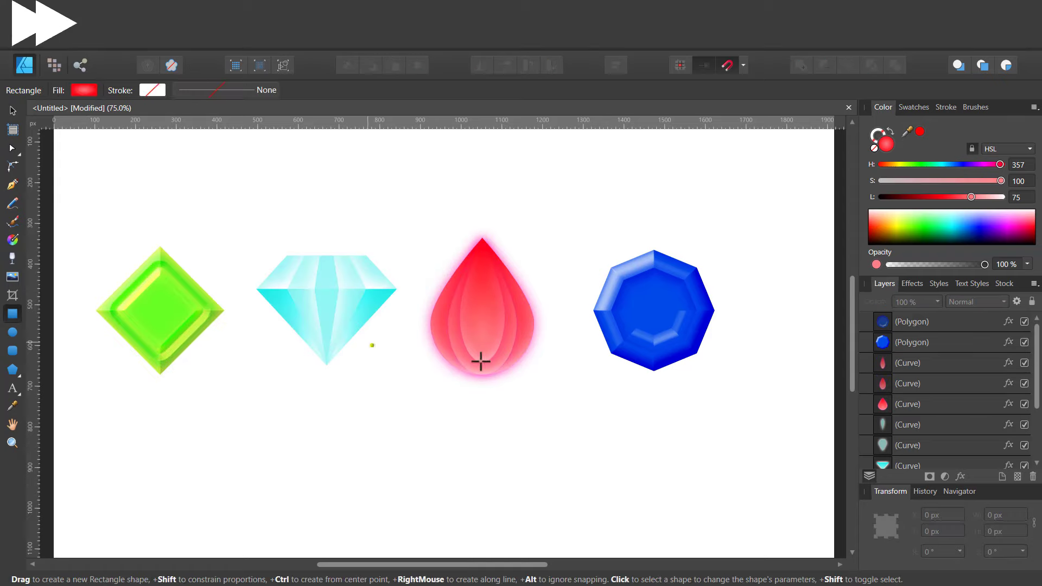
{"action": "mouse_move", "coordinate": [483, 398]}
{"action": "left_mouse_down"}
{"action": "mouse_move", "coordinate": [500, 235]}
{"action": "mouse_move", "coordinate": [641, 175]}
{"action": "left_mouse_up"}
{"action": "key", "text": "v"}
{"action": "left_click", "coordinate": [436, 345]}
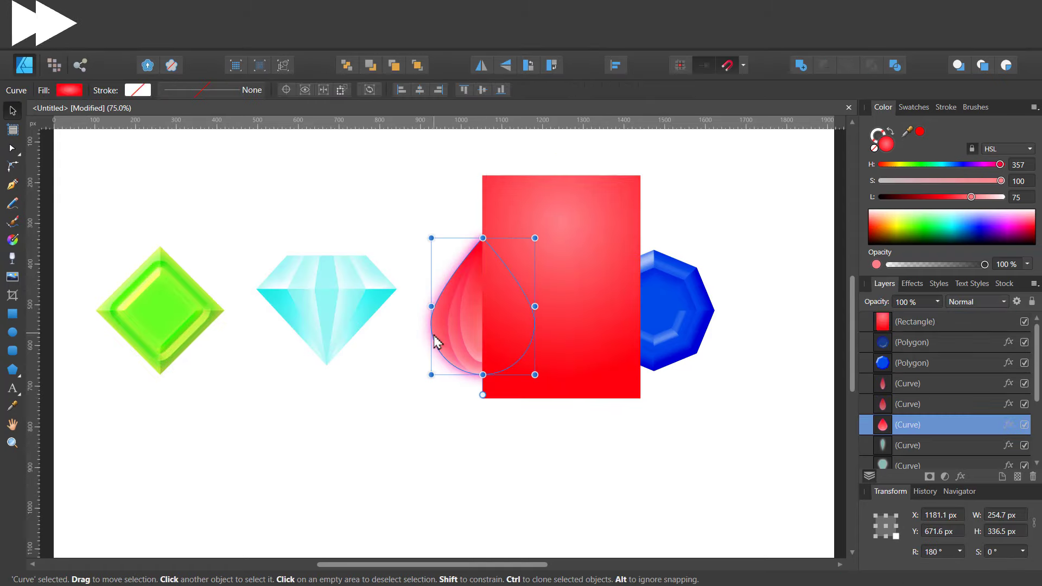
{"action": "left_click", "coordinate": [486, 342], "text": "shift"}
{"action": "left_click", "coordinate": [848, 65]}
{"action": "left_click", "coordinate": [13, 240]}
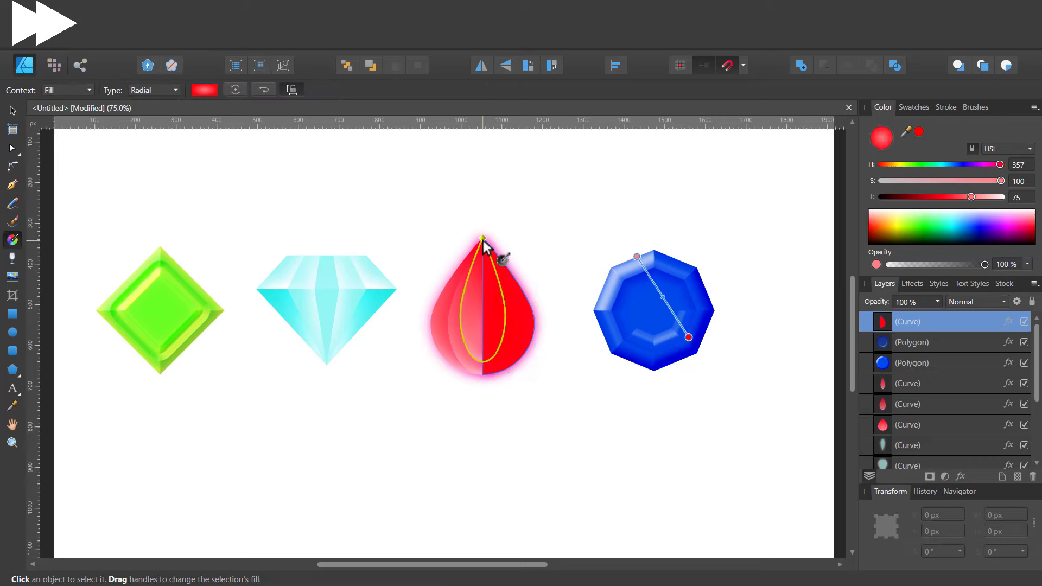
{"action": "left_click_drag", "start_coordinate": [484, 242], "coordinate": [488, 382]}
Bring the two inner highlight curves to the top of the stack.
{"action": "key", "text": "v"}
{"action": "left_click", "coordinate": [430, 331], "text": "shift"}
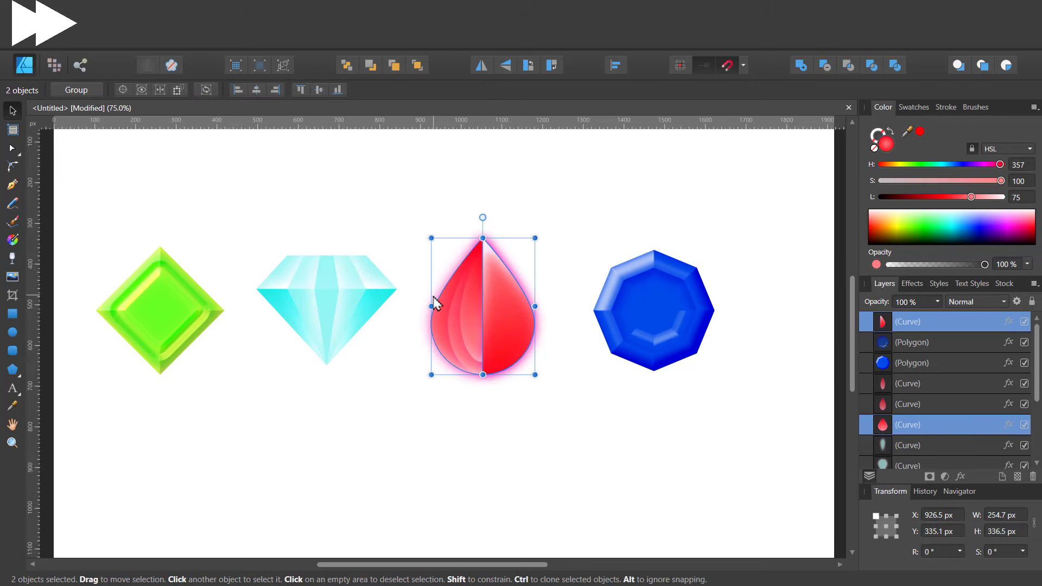
{"action": "key", "text": "ctrl+d"}
{"action": "left_click", "coordinate": [465, 313]}
{"action": "left_click", "coordinate": [459, 326], "text": "shift"}
{"action": "key", "text": "ctrl+shift+bracketright"}
Group the parts of the teardrop, the octagon and the cyan diamond into separate groups.
{"action": "key", "text": "ctrl+d"}
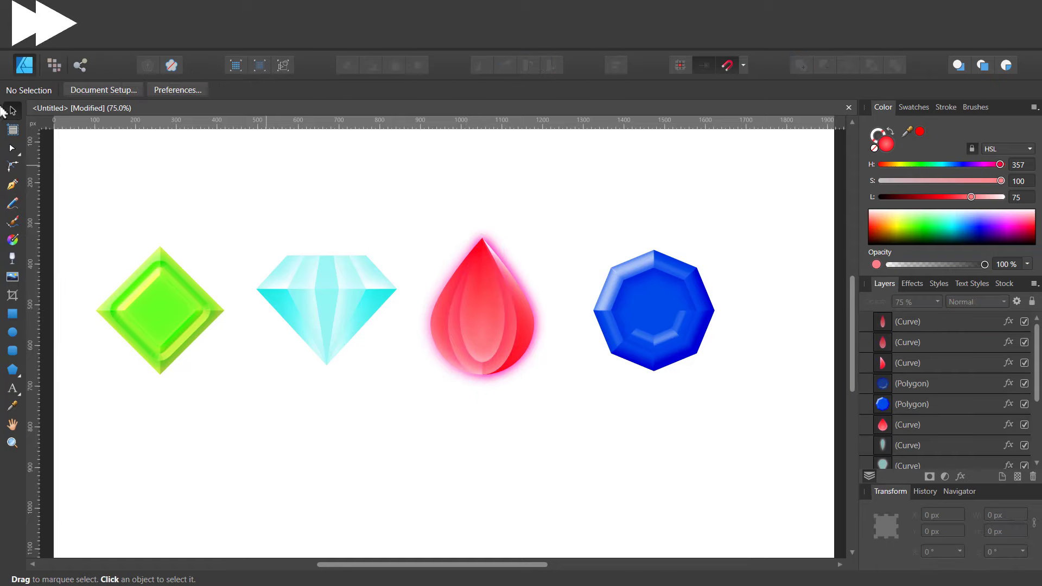
{"action": "left_click_drag", "start_coordinate": [389, 191], "coordinate": [574, 437]}
{"action": "key", "text": "ctrl+g"}
{"action": "left_click_drag", "start_coordinate": [770, 211], "coordinate": [562, 448]}
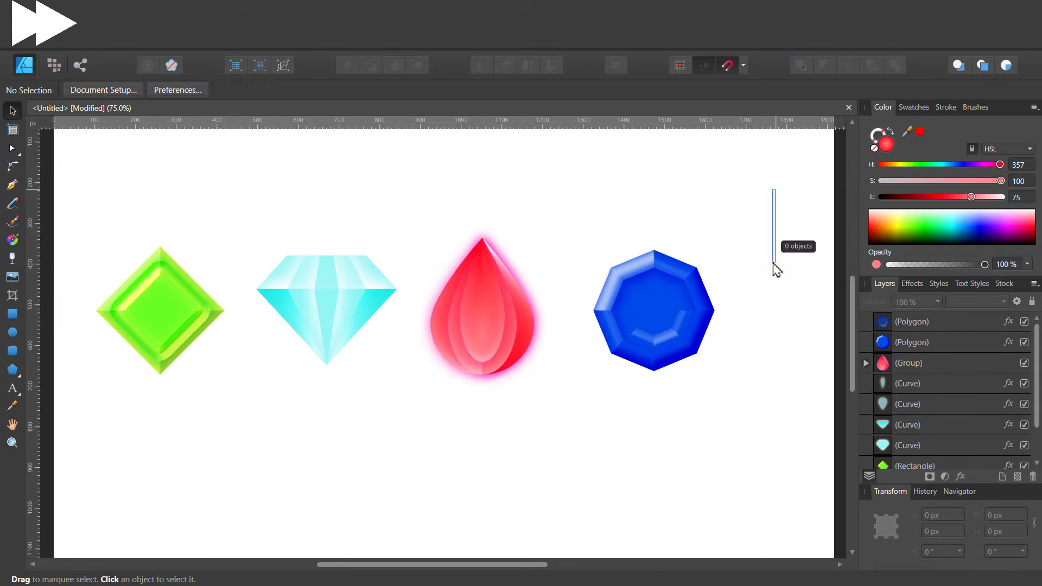
{"action": "key", "text": "ctrl+g"}
{"action": "left_click_drag", "start_coordinate": [407, 228], "coordinate": [232, 431]}
{"action": "key", "text": "ctrl+g"}
{"action": "key", "text": "ctrl+d"}
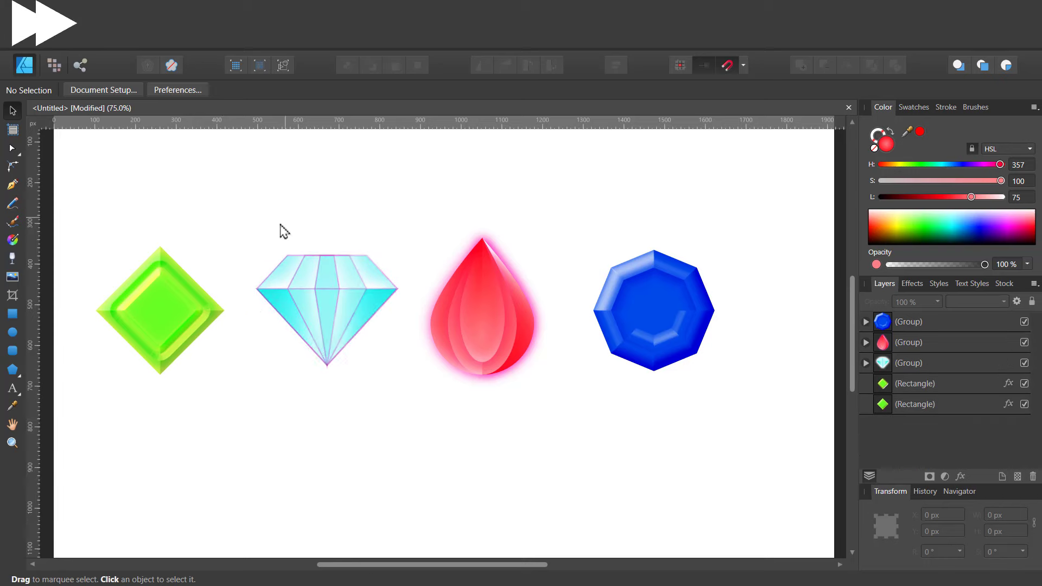
Shrink the inner green square slightly and give it a vertical linear gradient.
{"action": "left_click", "coordinate": [174, 314]}
{"action": "left_click_drag", "start_coordinate": [200, 353], "coordinate": [196, 349]}
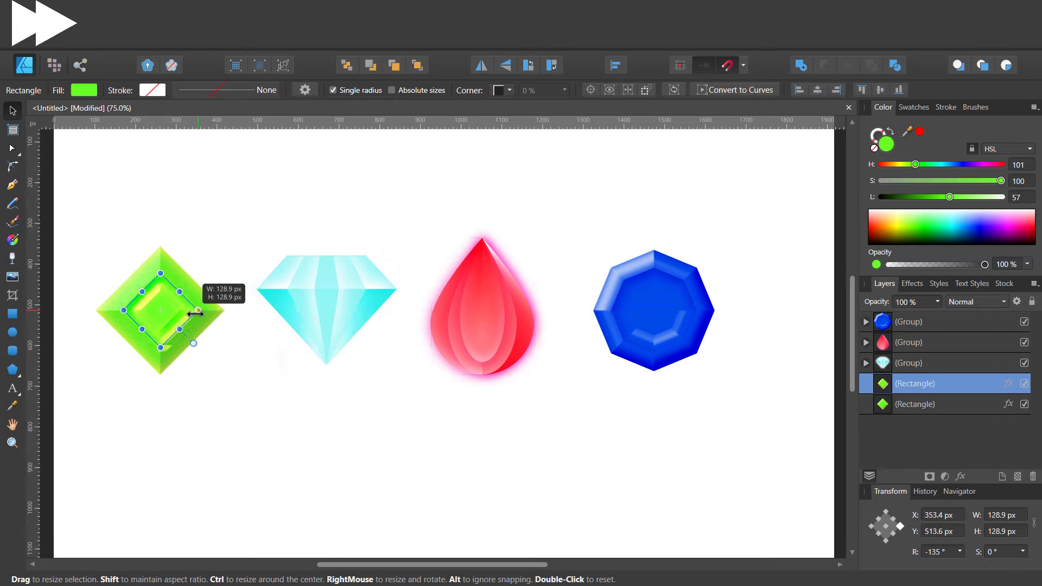
{"action": "left_click", "coordinate": [12, 239]}
{"action": "left_click", "coordinate": [153, 90]}
{"action": "left_click", "coordinate": [158, 134]}
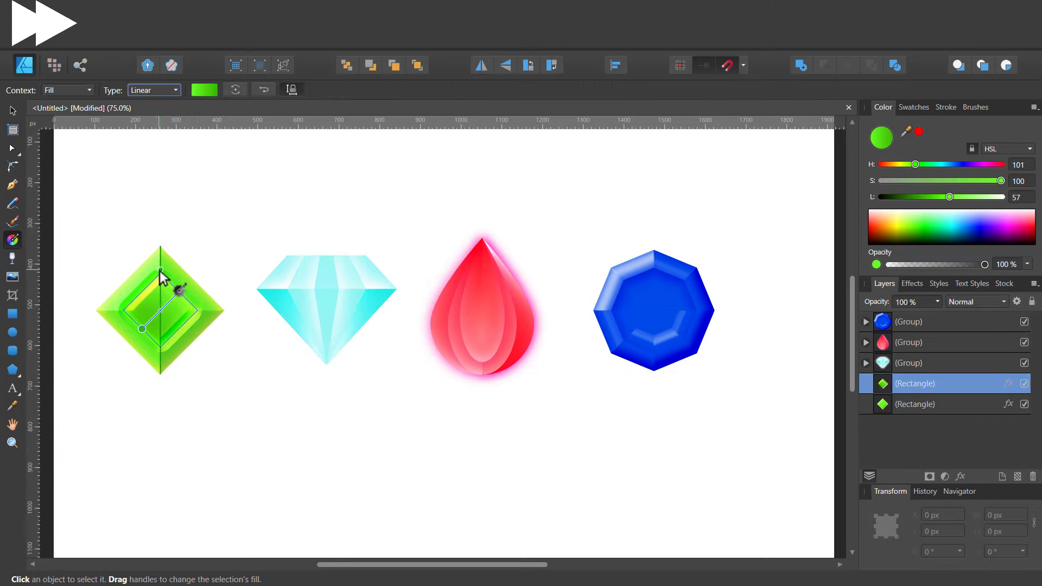
{"action": "mouse_move", "coordinate": [160, 272]}
{"action": "left_mouse_down"}
{"action": "mouse_move", "coordinate": [160, 345]}
{"action": "mouse_move", "coordinate": [234, 272]}
{"action": "left_mouse_up"}
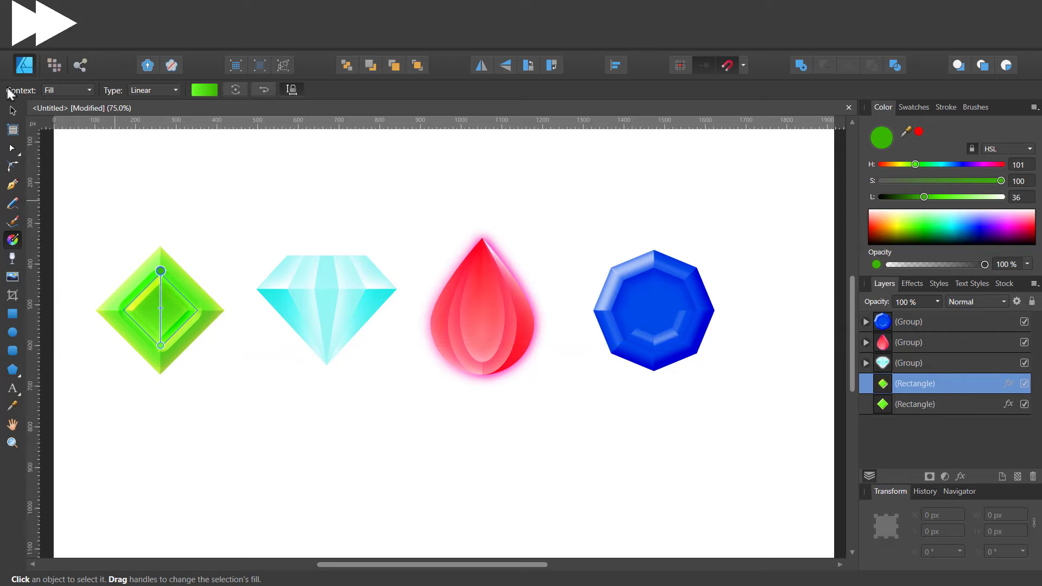
Group the two green squares into one gem.
{"action": "left_click", "coordinate": [13, 111]}
{"action": "left_click_drag", "start_coordinate": [80, 206], "coordinate": [281, 465]}
{"action": "key", "text": "ctrl+g"}
{"action": "left_click", "coordinate": [530, 333]}
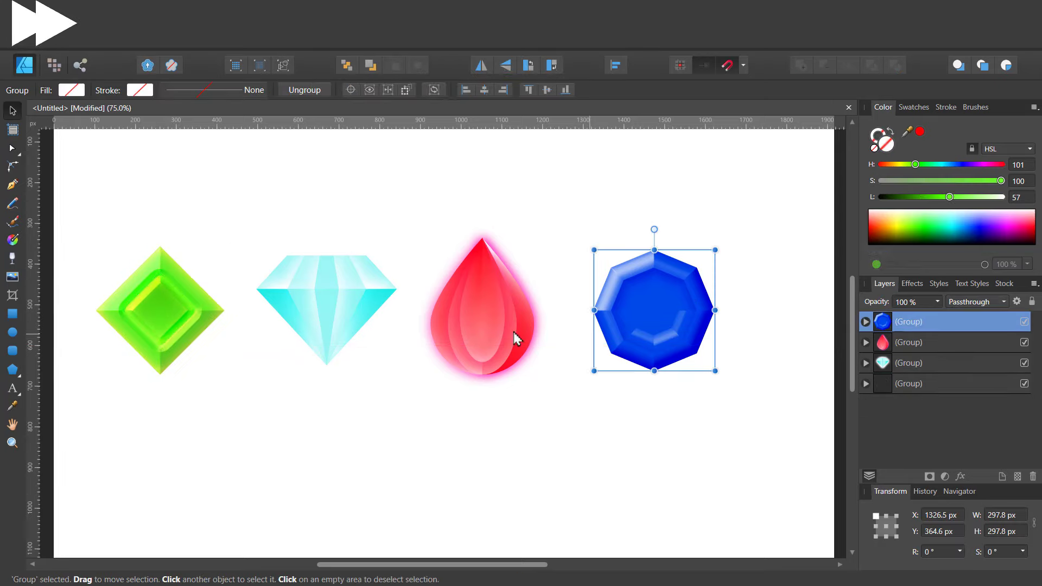
{"action": "left_click", "coordinate": [198, 315]}
Align all four gems vertically, group them, and centre the row on the page.
{"action": "key", "text": "ctrl+minus"}
{"action": "key", "text": "ctrl+d"}
{"action": "key", "text": "ctrl+a"}
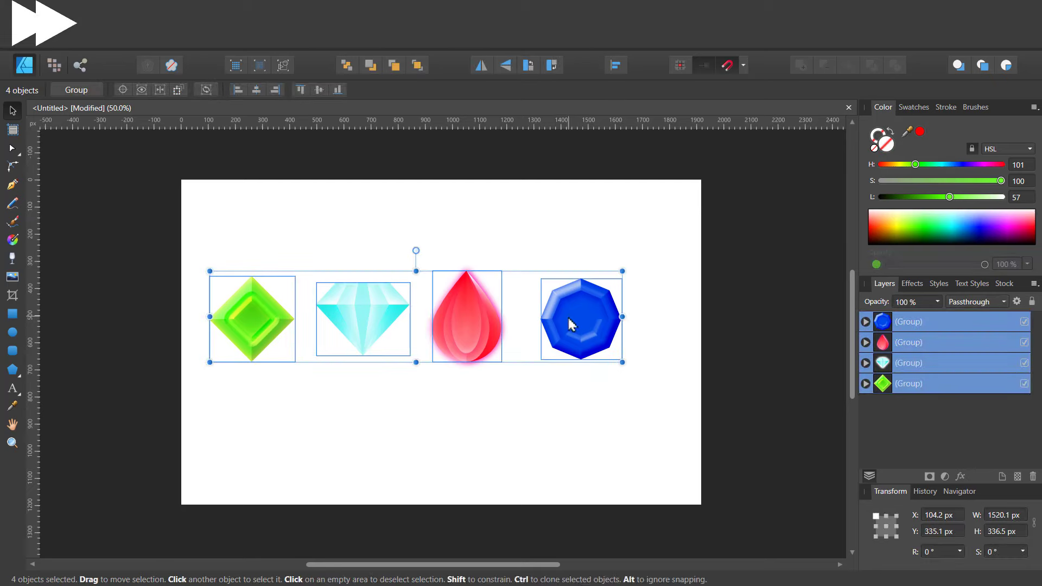
{"action": "left_click", "coordinate": [615, 65]}
{"action": "left_click", "coordinate": [642, 174]}
{"action": "left_click", "coordinate": [426, 216]}
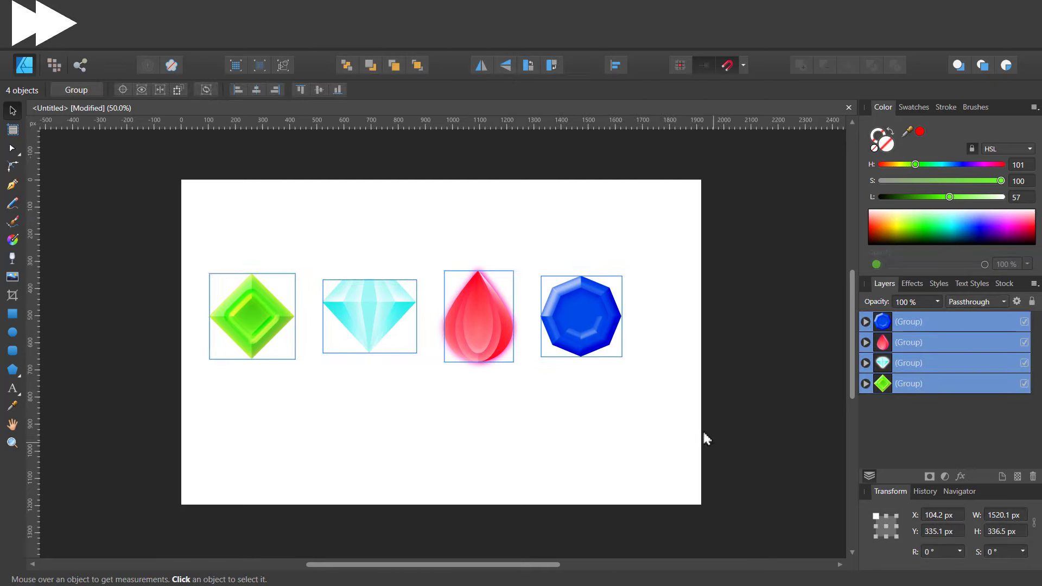
{"action": "key", "text": "ctrl+g"}
{"action": "left_click", "coordinate": [616, 66]}
{"action": "left_click", "coordinate": [641, 108]}
{"action": "left_click", "coordinate": [642, 173]}
{"action": "left_click", "coordinate": [698, 354]}
Draw a page-covering rectangle behind the gems and colour it dark slate blue-grey.
{"action": "left_click", "coordinate": [12, 313]}
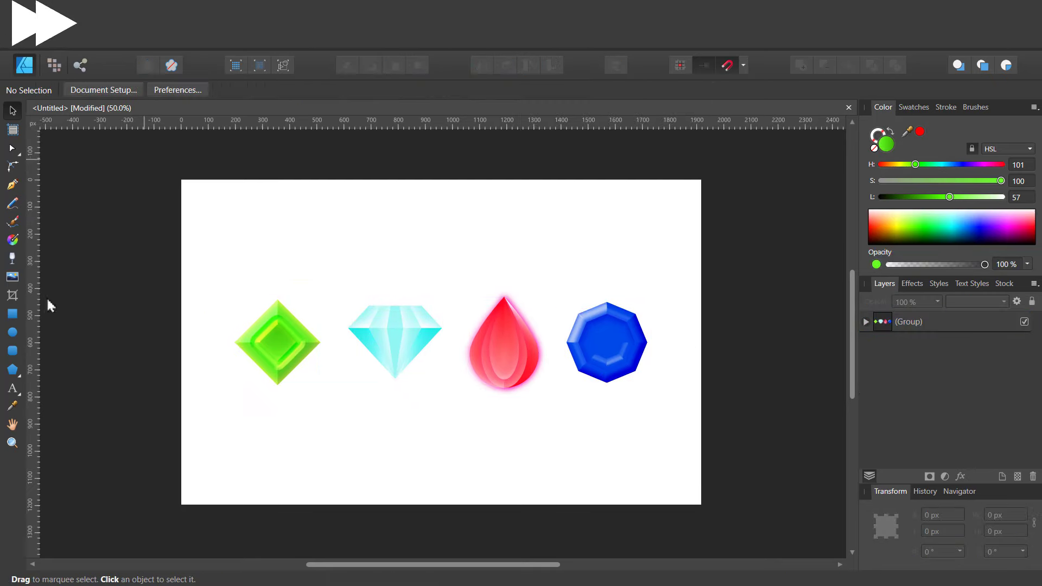
{"action": "mouse_move", "coordinate": [197, 179]}
{"action": "left_mouse_down"}
{"action": "mouse_move", "coordinate": [551, 442]}
{"action": "mouse_move", "coordinate": [702, 505]}
{"action": "left_mouse_up"}
{"action": "left_click_drag", "start_coordinate": [197, 179], "coordinate": [181, 179]}
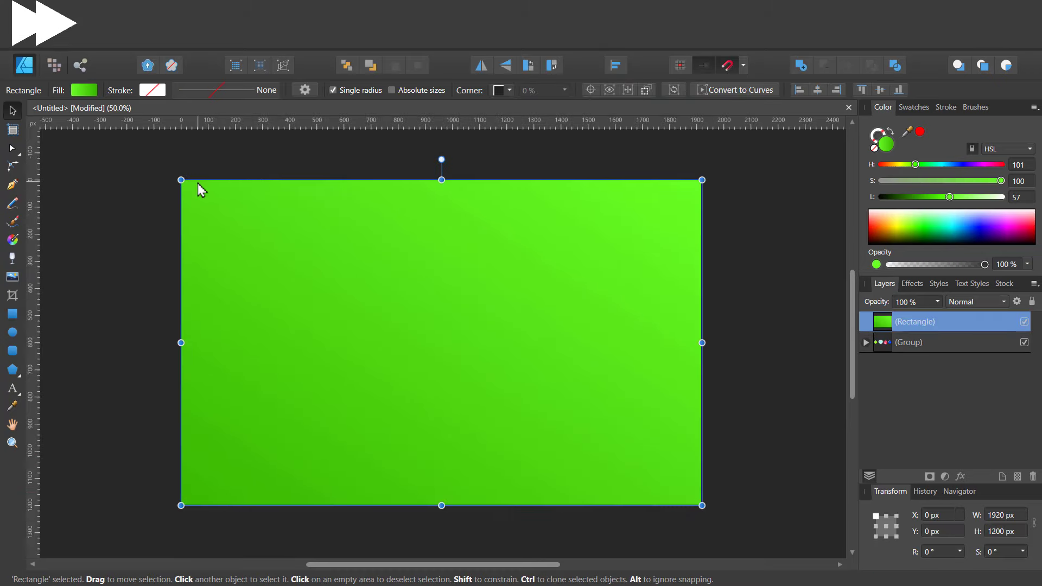
{"action": "key", "text": "ctrl+shift+bracketleft"}
{"action": "left_click_drag", "start_coordinate": [915, 163], "coordinate": [896, 171]}
{"action": "left_click_drag", "start_coordinate": [950, 197], "coordinate": [916, 197]}
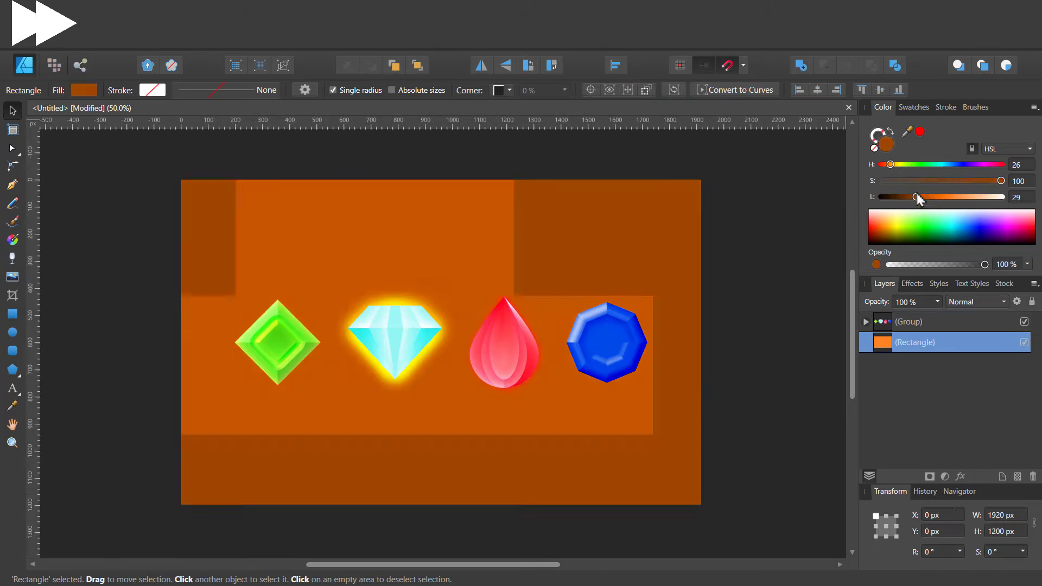
{"action": "mouse_move", "coordinate": [890, 164]}
{"action": "left_mouse_down"}
{"action": "mouse_move", "coordinate": [962, 163]}
{"action": "mouse_move", "coordinate": [896, 187]}
{"action": "mouse_move", "coordinate": [943, 197]}
{"action": "mouse_move", "coordinate": [910, 197]}
{"action": "left_mouse_up"}
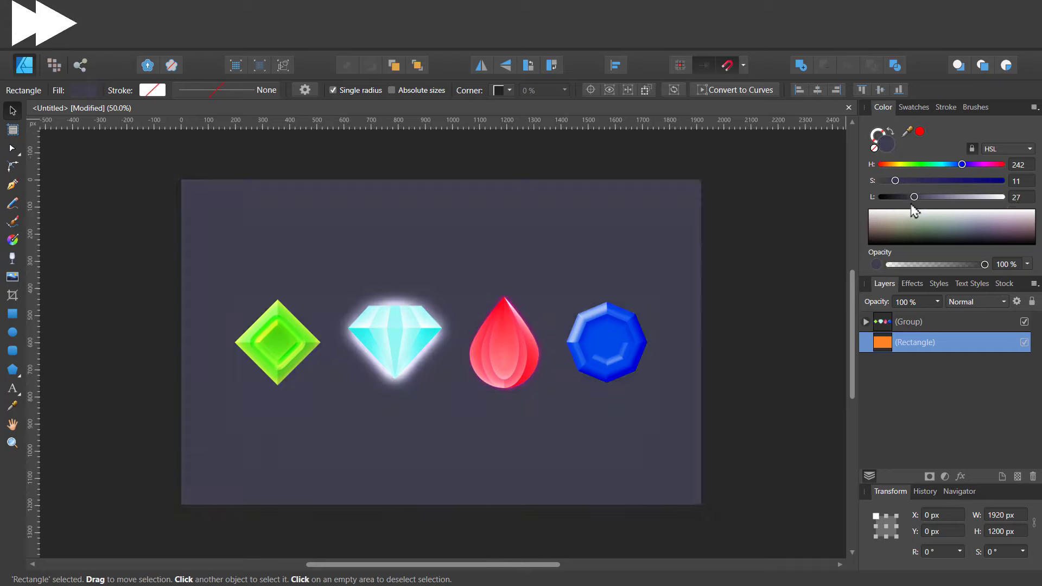
Turn the background fill into a radial gradient lighter near the upper centre, darker at edges.
{"action": "key", "text": "g"}
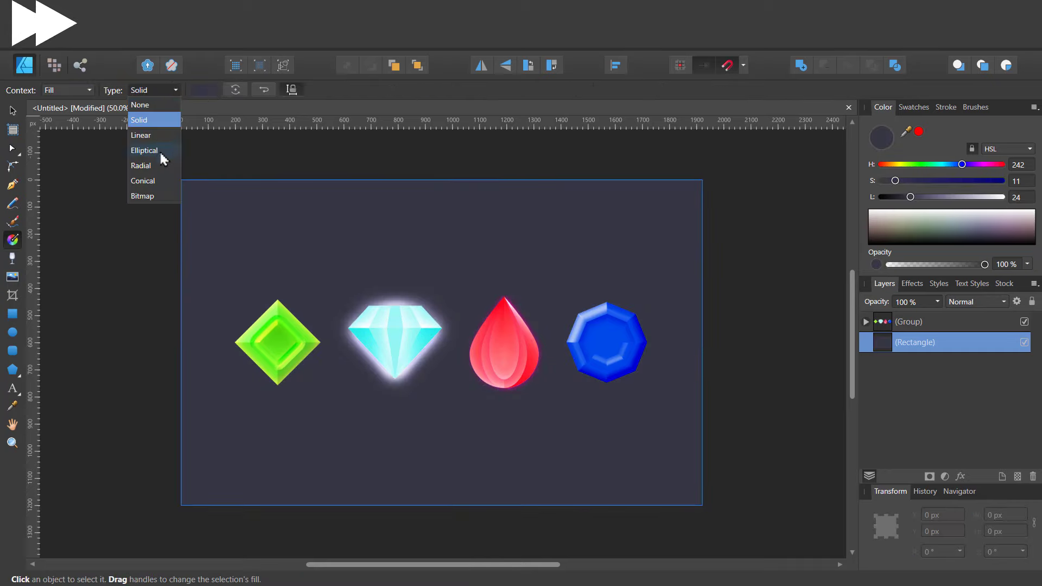
{"action": "left_click", "coordinate": [160, 150]}
{"action": "left_click_drag", "start_coordinate": [443, 370], "coordinate": [607, 451]}
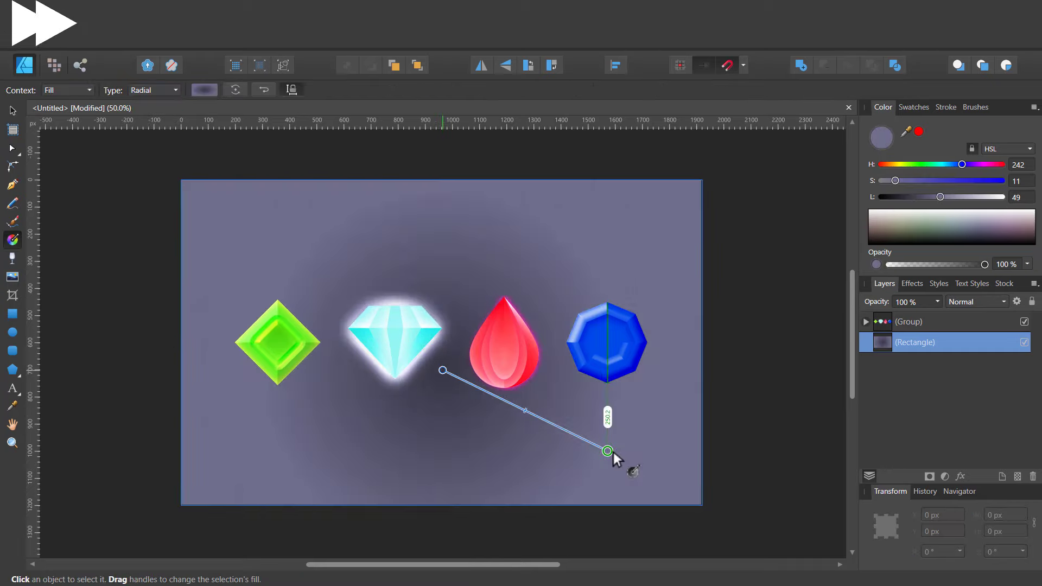
{"action": "left_click_drag", "start_coordinate": [472, 328], "coordinate": [613, 260]}
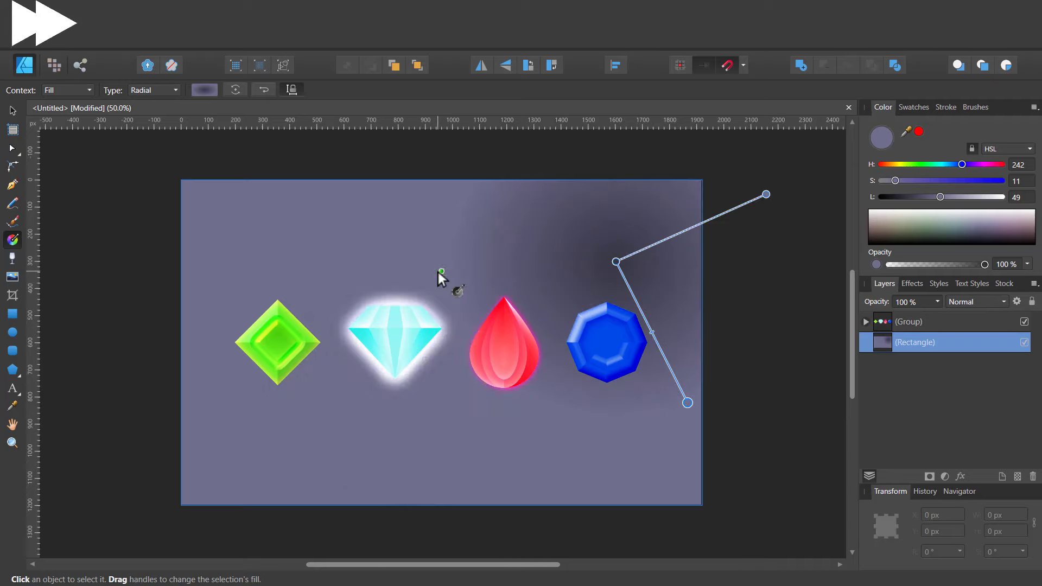
{"action": "mouse_move", "coordinate": [441, 270]}
{"action": "left_mouse_down"}
{"action": "mouse_move", "coordinate": [566, 358]}
{"action": "mouse_move", "coordinate": [595, 407]}
{"action": "left_mouse_up"}
{"action": "left_click_drag", "start_coordinate": [442, 286], "coordinate": [648, 398]}
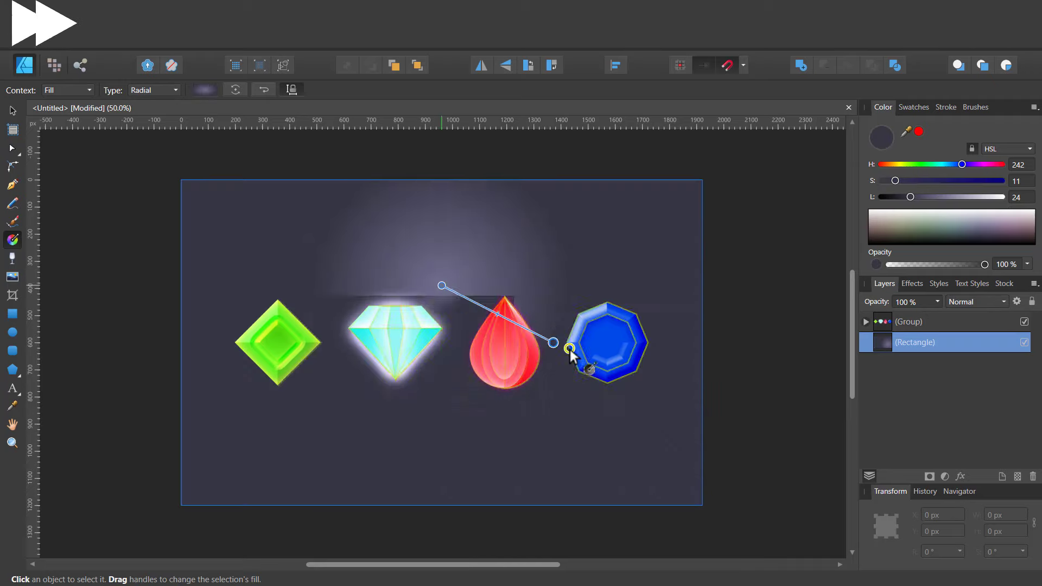
Add grainy noise to the background gradient's colour stop.
{"action": "left_click", "coordinate": [205, 89]}
{"action": "left_click", "coordinate": [310, 149]}
{"action": "left_click", "coordinate": [156, 210]}
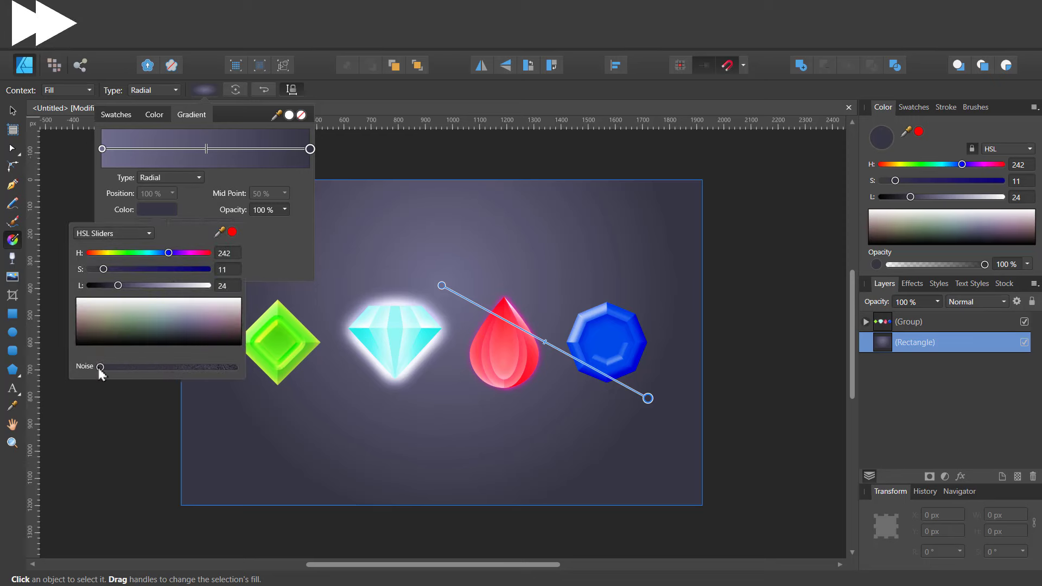
{"action": "left_click_drag", "start_coordinate": [99, 367], "coordinate": [187, 367]}
{"action": "key", "text": "v"}
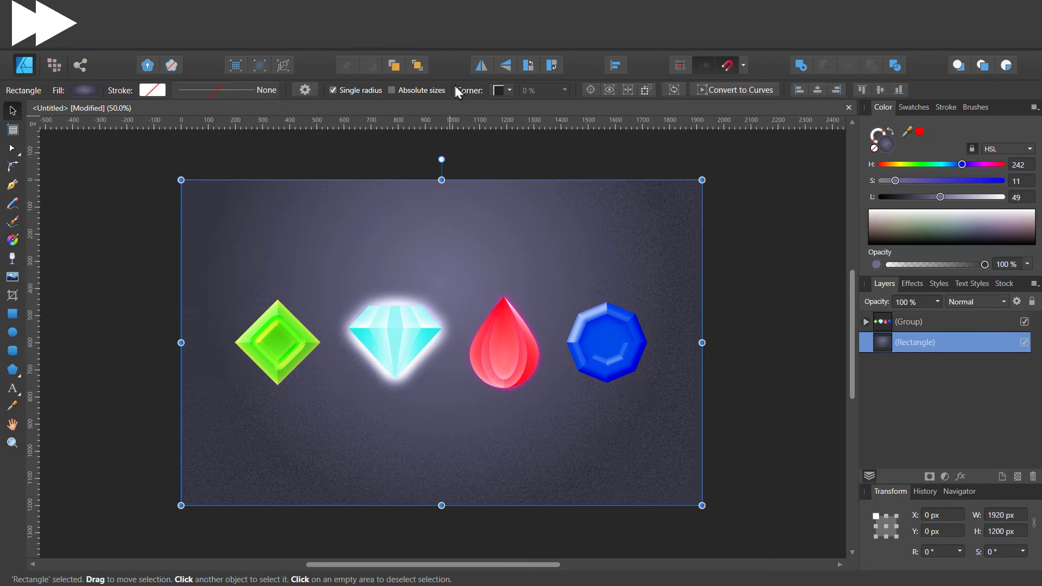
{"action": "left_click", "coordinate": [623, 313]}
{"action": "right_click", "coordinate": [622, 314]}
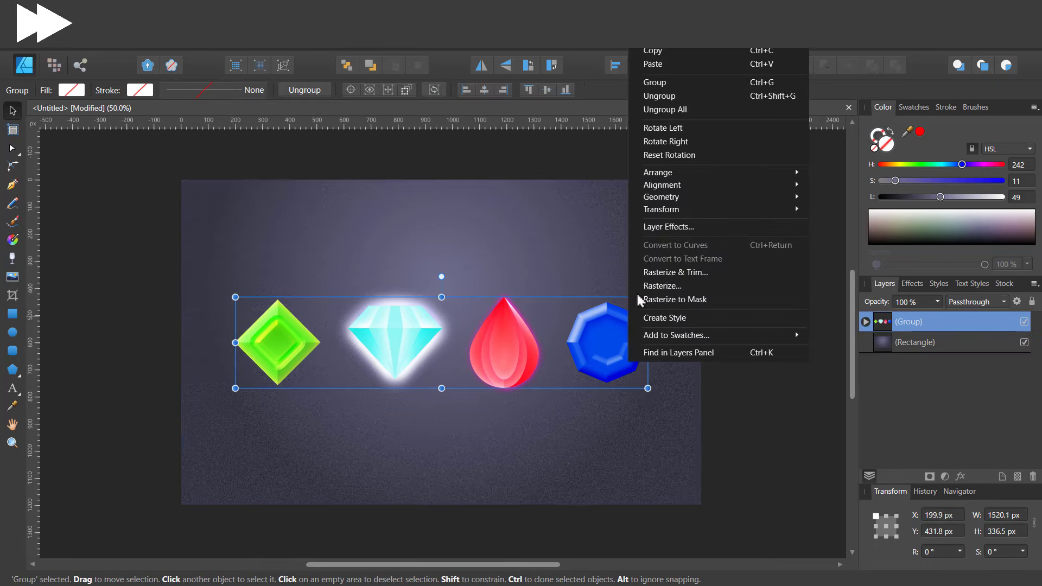
Ungroup the gems and give the blue octagon a blue outer glow, 58 px at 10% intensity.
{"action": "left_click", "coordinate": [670, 96]}
{"action": "left_click", "coordinate": [959, 476]}
{"action": "left_click", "coordinate": [60, 219]}
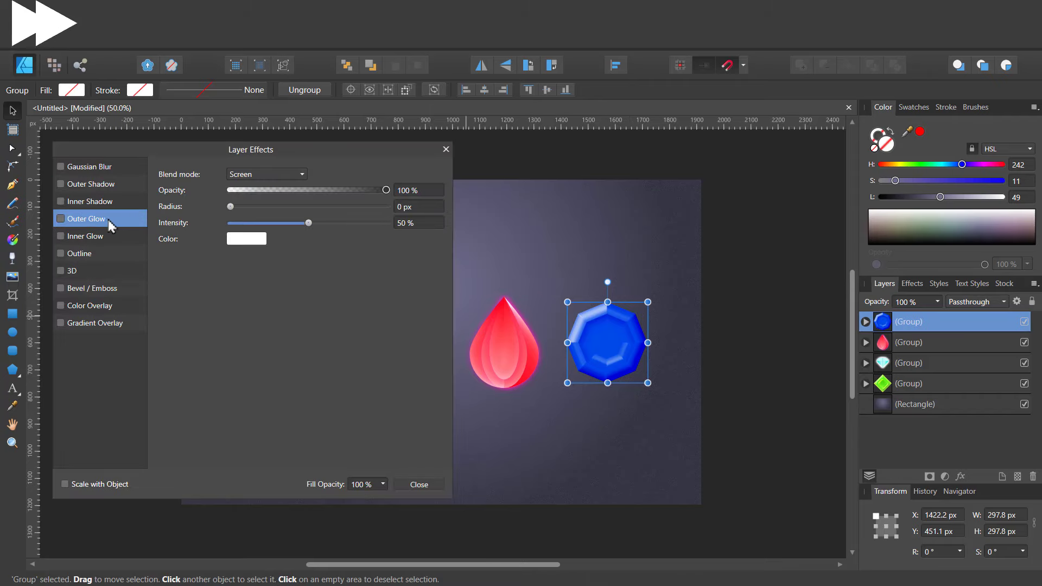
{"action": "left_click", "coordinate": [246, 239]}
{"action": "mouse_move", "coordinate": [291, 299]}
{"action": "left_mouse_down"}
{"action": "mouse_move", "coordinate": [300, 299]}
{"action": "mouse_move", "coordinate": [247, 315]}
{"action": "left_mouse_up"}
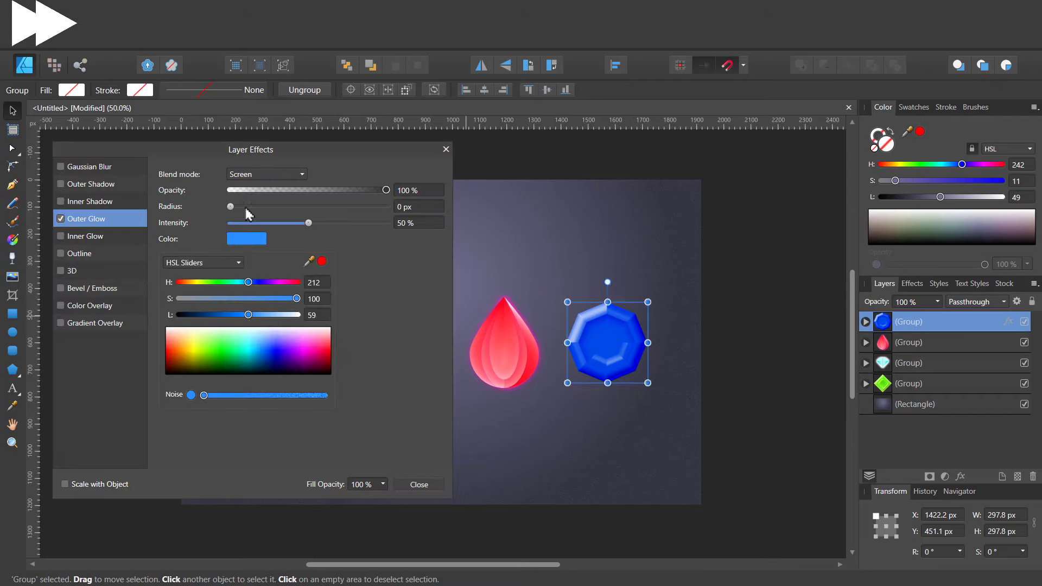
{"action": "mouse_move", "coordinate": [230, 206]}
{"action": "left_mouse_down"}
{"action": "mouse_move", "coordinate": [298, 206]}
{"action": "mouse_move", "coordinate": [273, 222]}
{"action": "mouse_move", "coordinate": [371, 206]}
{"action": "left_mouse_up"}
{"action": "left_click_drag", "start_coordinate": [273, 222], "coordinate": [247, 222]}
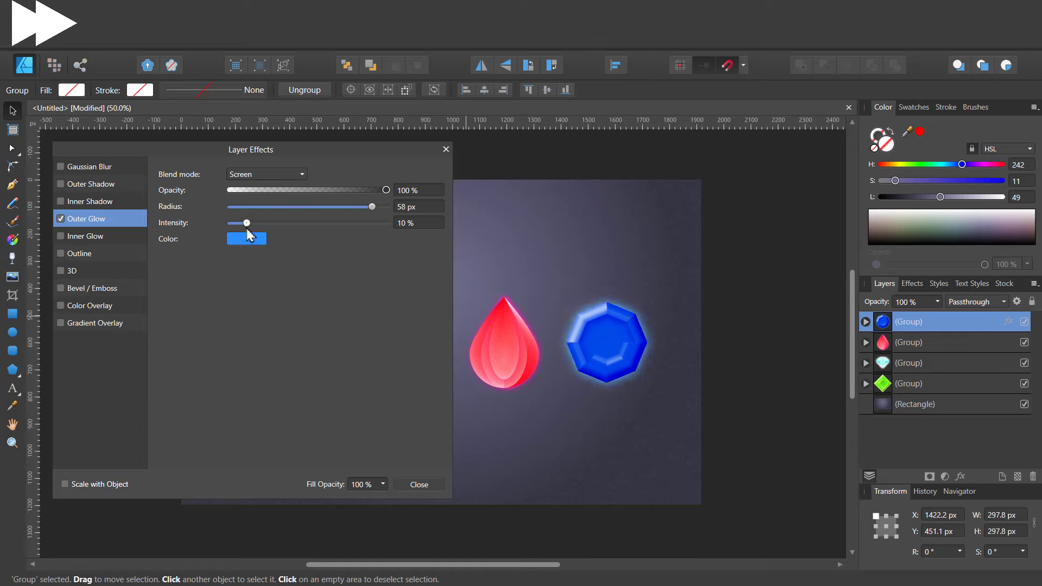
{"action": "left_click", "coordinate": [418, 484]}
Give the green diamond a wide yellow-green outer glow.
{"action": "left_click", "coordinate": [922, 384]}
{"action": "left_click", "coordinate": [959, 476]}
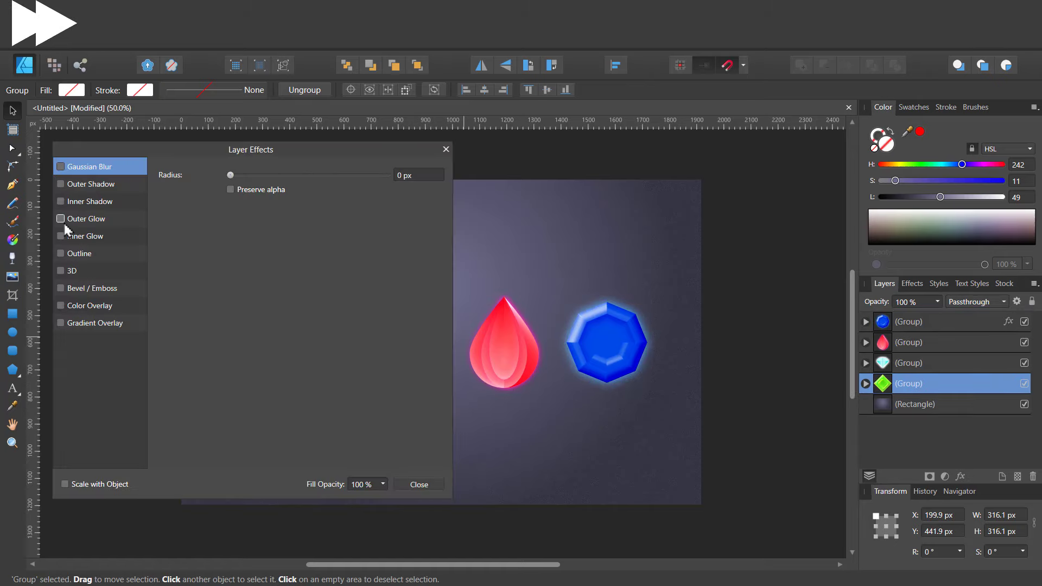
{"action": "left_click", "coordinate": [61, 220]}
{"action": "left_click", "coordinate": [246, 239]}
{"action": "left_click_drag", "start_coordinate": [219, 295], "coordinate": [255, 294]}
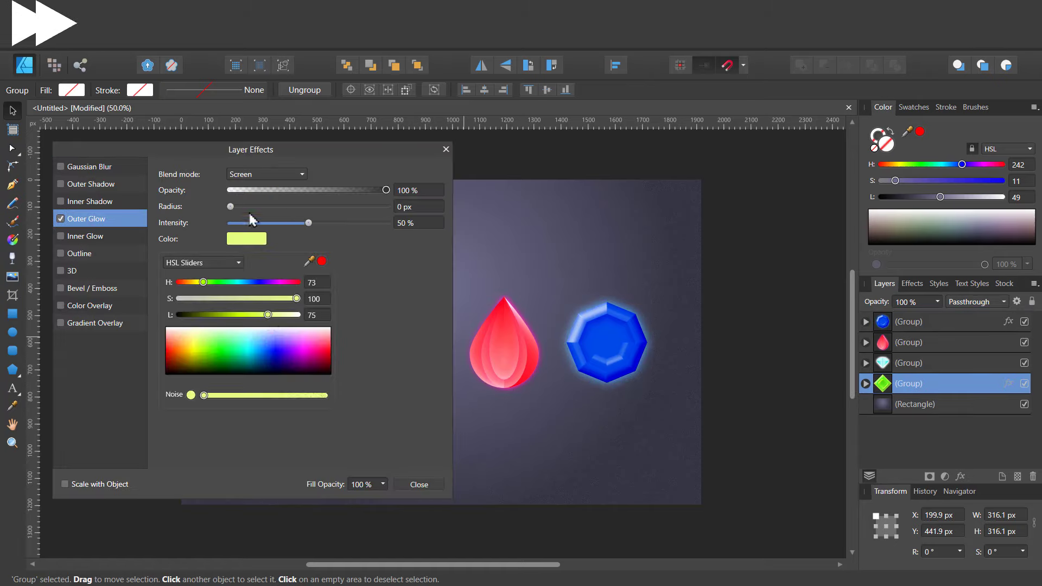
{"action": "left_click", "coordinate": [517, 149]}
{"action": "left_click_drag", "start_coordinate": [517, 150], "coordinate": [612, 149]}
{"action": "left_click_drag", "start_coordinate": [555, 206], "coordinate": [682, 206]}
{"action": "left_click_drag", "start_coordinate": [624, 223], "coordinate": [554, 222]}
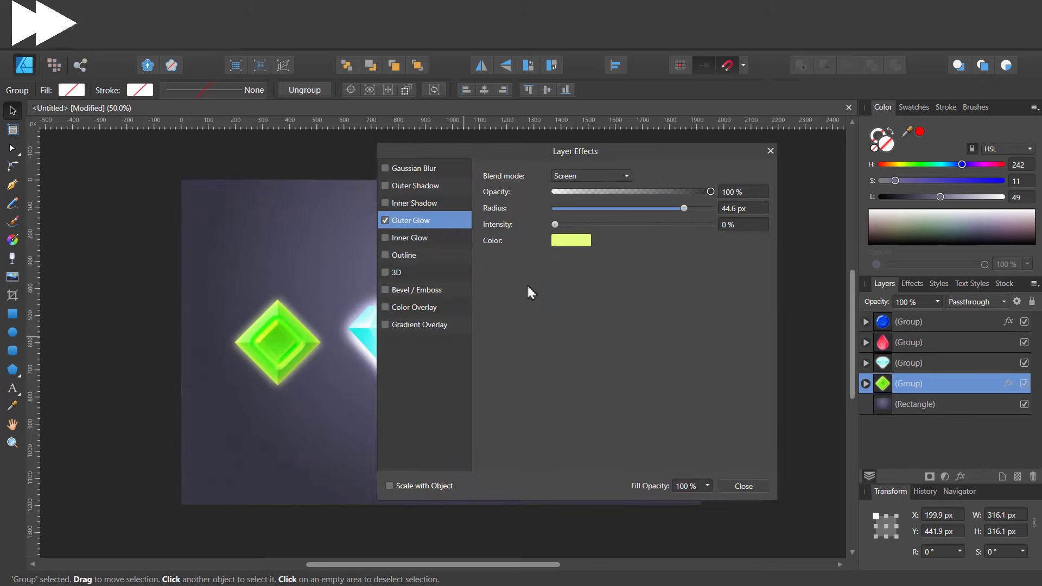
{"action": "left_click", "coordinate": [743, 484]}
Check the red teardrop's layer effects, leaving them unchanged.
{"action": "left_click", "coordinate": [544, 333]}
{"action": "left_click", "coordinate": [472, 359]}
{"action": "left_click", "coordinate": [960, 476]}
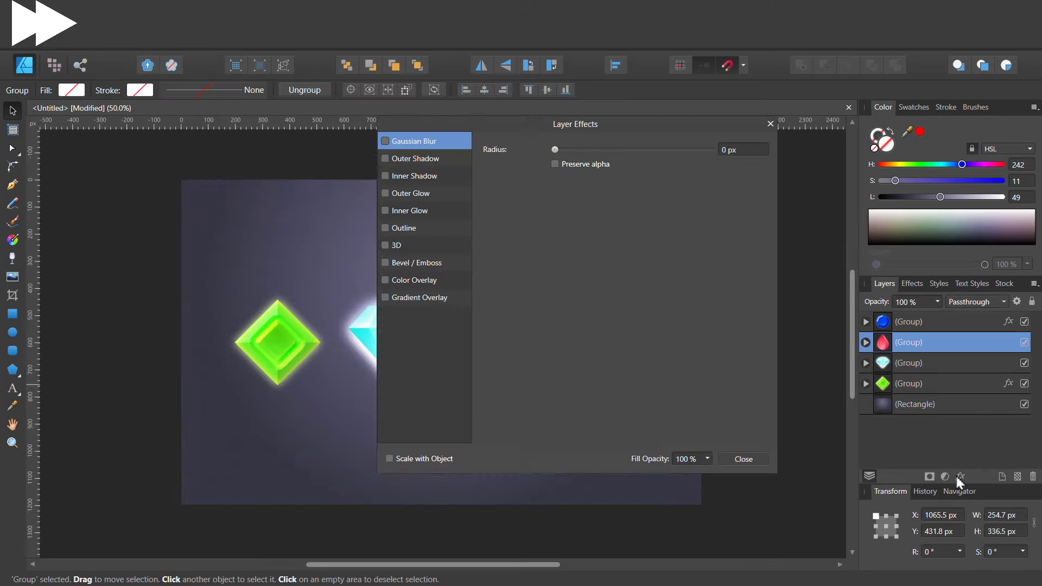
{"action": "left_click", "coordinate": [744, 491]}
{"action": "left_click", "coordinate": [727, 375]}
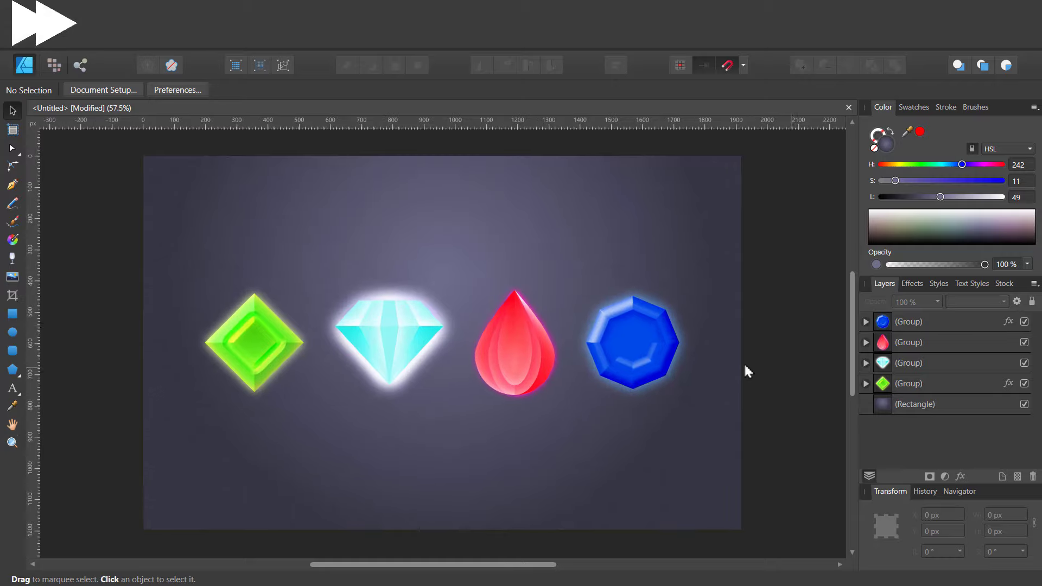